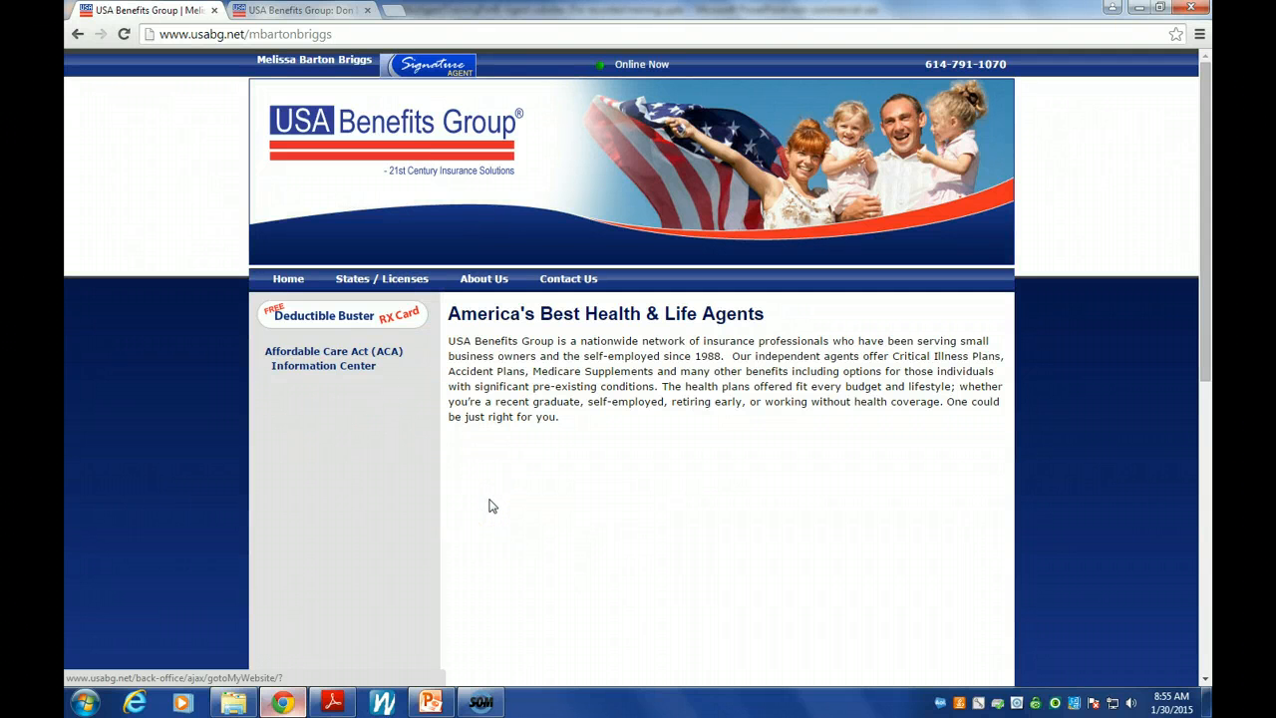
Return to the agency back office and open the Website Information settings
{"action": "left_click", "coordinate": [79, 35]}
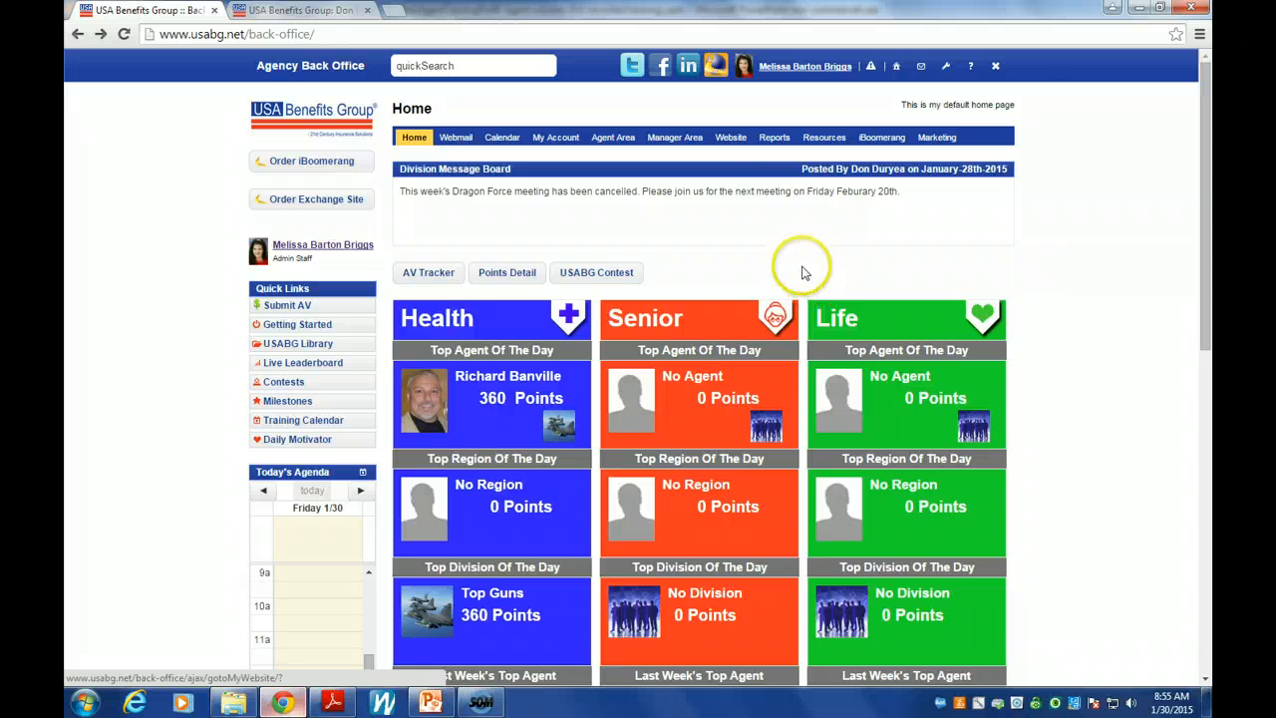
{"action": "left_click", "coordinate": [742, 160]}
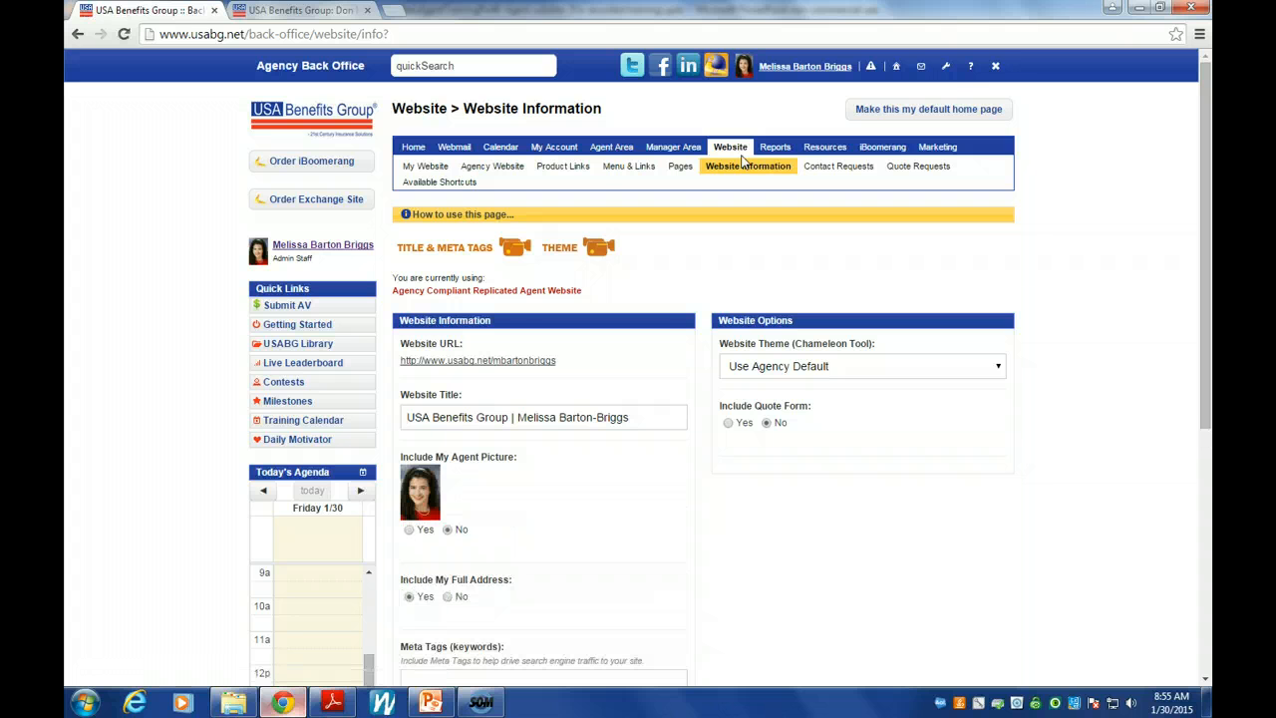
{"action": "scroll", "coordinate": [683, 319], "scroll_direction": "down", "scroll_amount": 2}
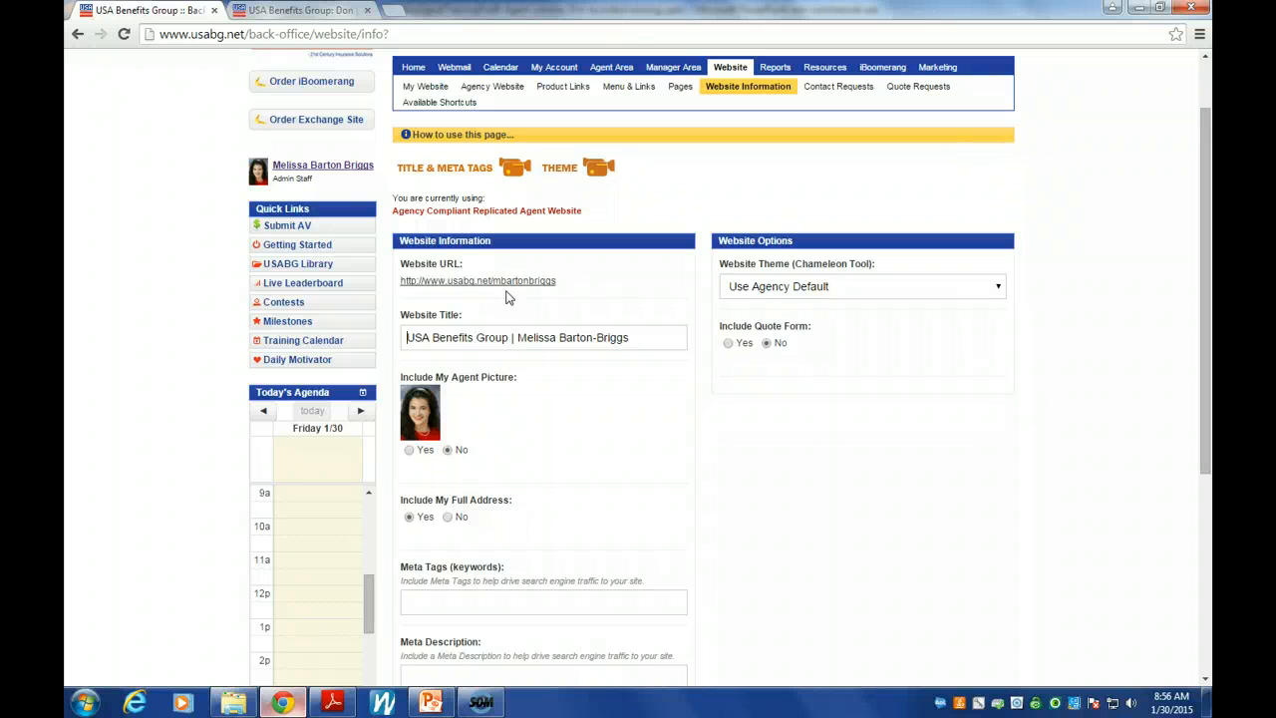
Set the agent picture to be included on the website
{"action": "left_click", "coordinate": [546, 295]}
{"action": "left_click", "coordinate": [547, 340]}
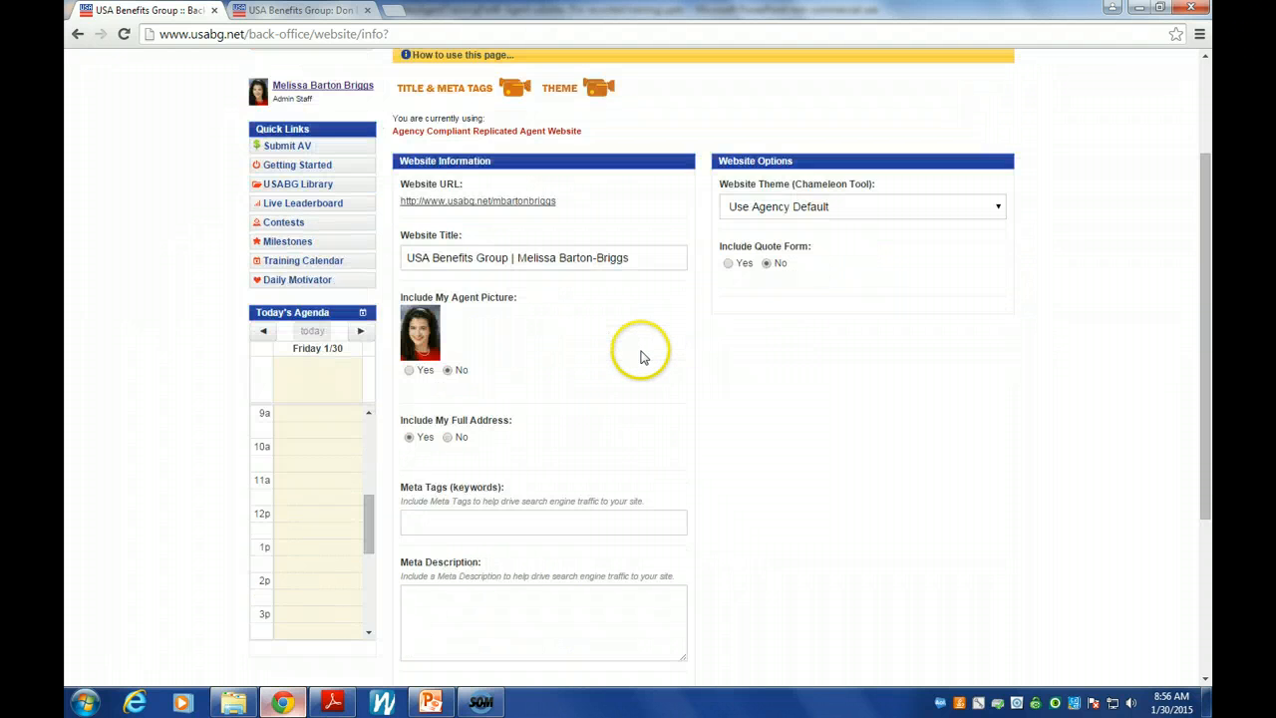
{"action": "scroll", "coordinate": [644, 355], "scroll_direction": "down", "scroll_amount": 1}
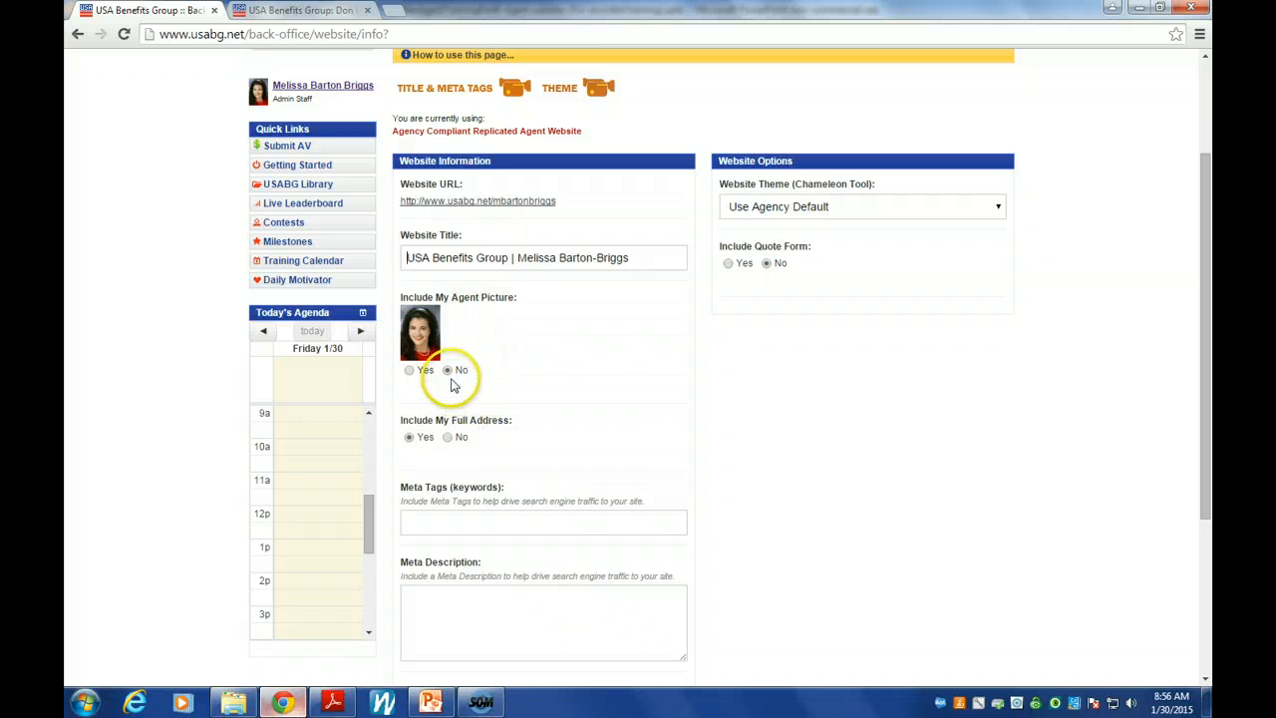
{"action": "left_click", "coordinate": [409, 370]}
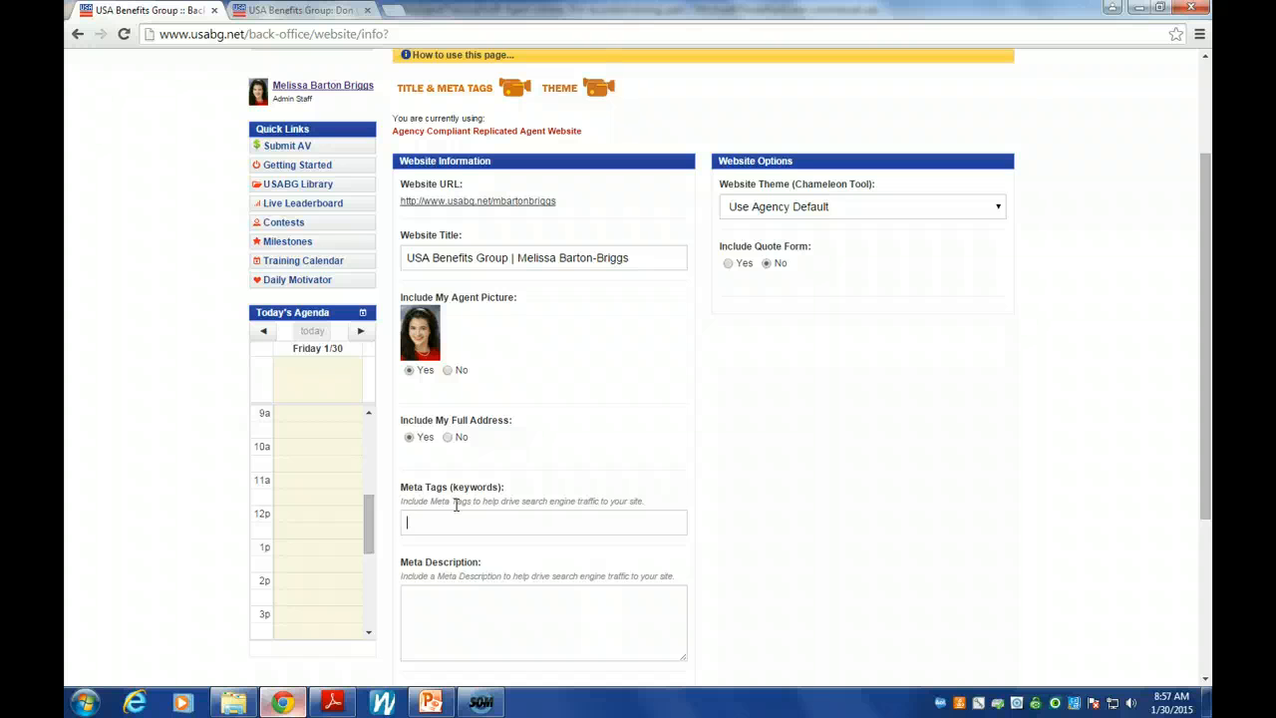
Enter the meta tags "Health insurance, Obamacare, deductible" and the meta description "I specialize in health and life insurance for self-employed individuals."
{"action": "type", "text": "Health insurance, Obama"}
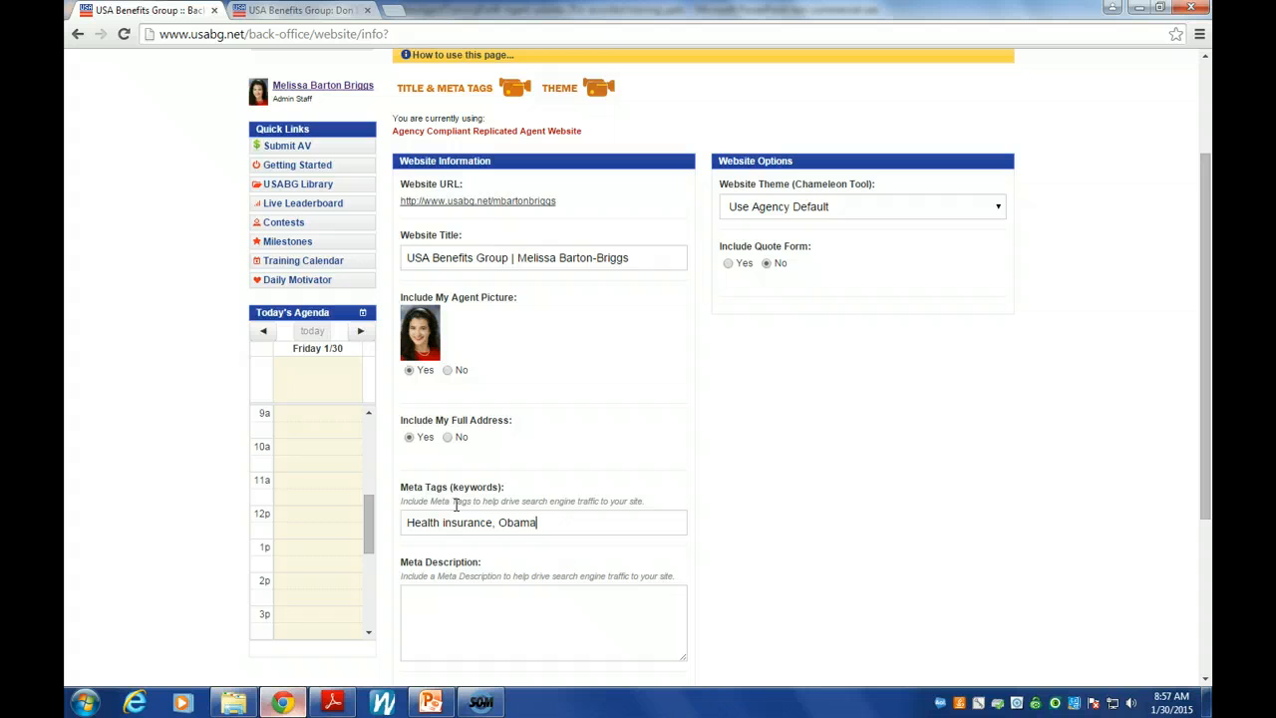
{"action": "type", "text": "care, deductible"}
{"action": "left_click", "coordinate": [479, 617]}
{"action": "type", "text": "I speaci"}
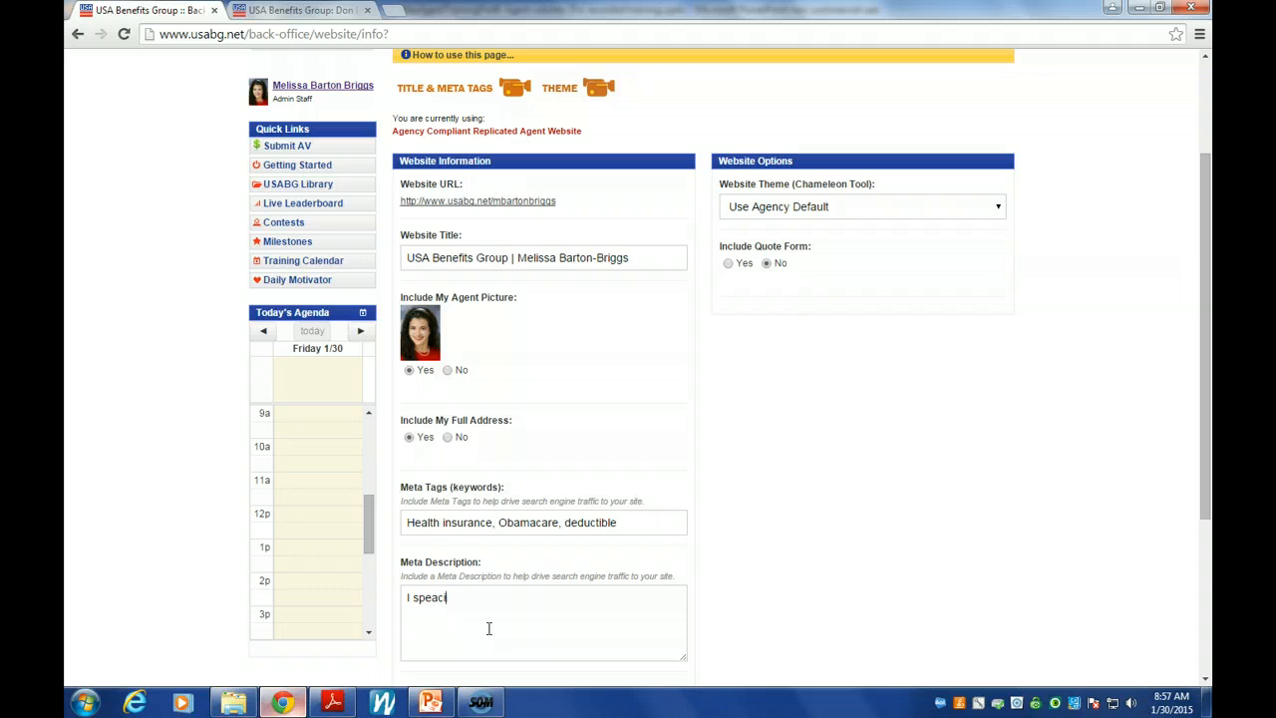
{"action": "key", "text": "BackSpace"}
{"action": "key", "text": "BackSpace"}
{"action": "key", "text": "BackSpace"}
{"action": "type", "text": "cialize in health and life insurance"}
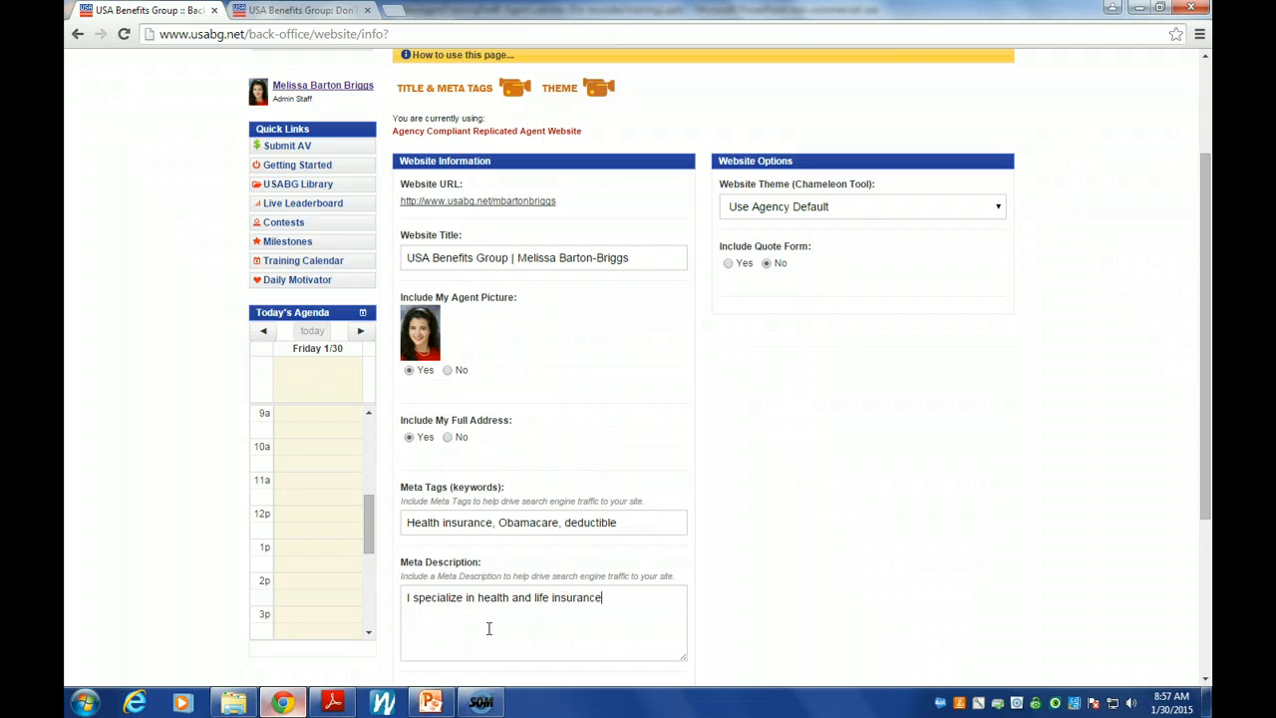
{"action": "type", "text": " for self-employed individuals."}
{"action": "left_click", "coordinate": [566, 625]}
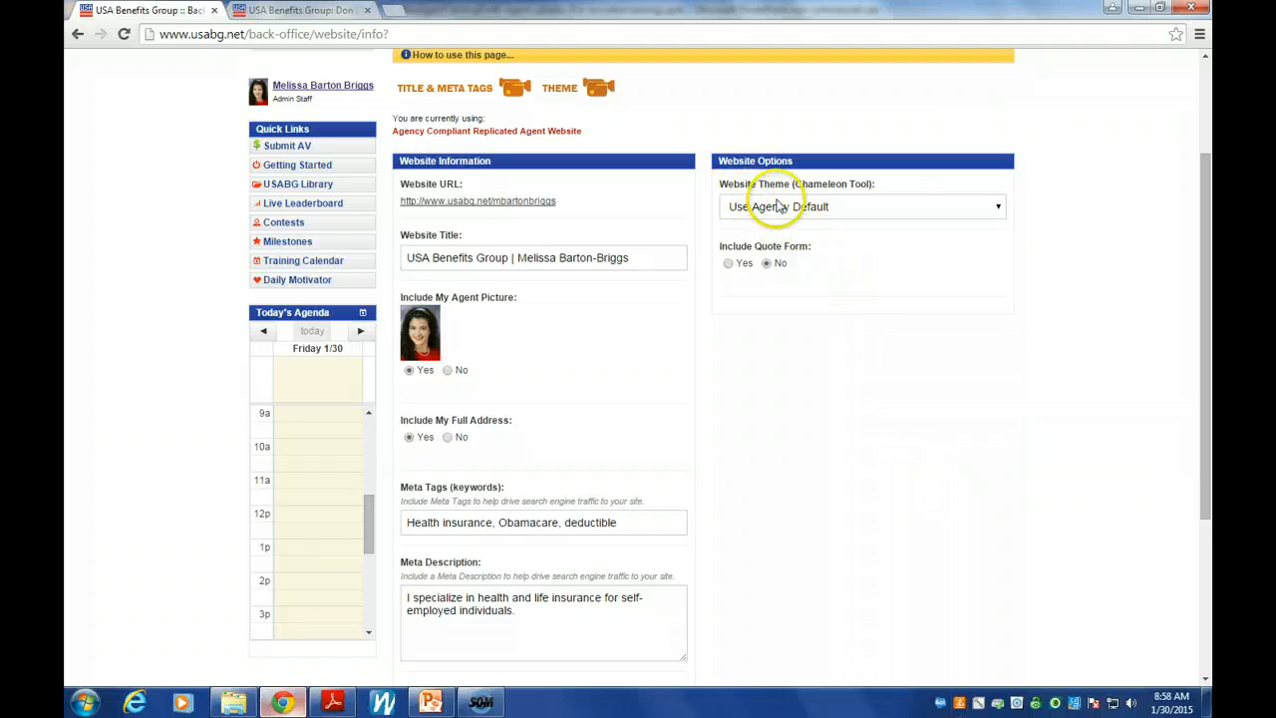
Save the website information changes and open the agent website to check the result
{"action": "scroll", "coordinate": [940, 302], "scroll_direction": "down", "scroll_amount": 3}
{"action": "left_click", "coordinate": [944, 568]}
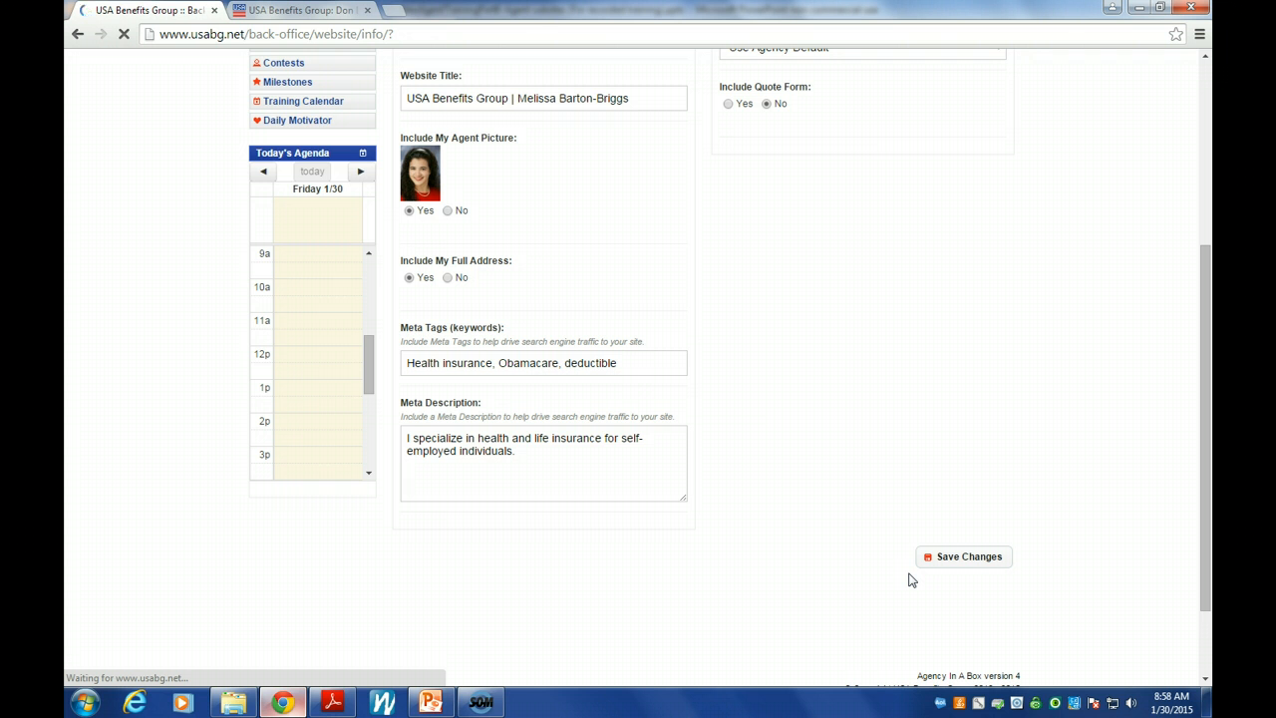
{"action": "left_click", "coordinate": [855, 486]}
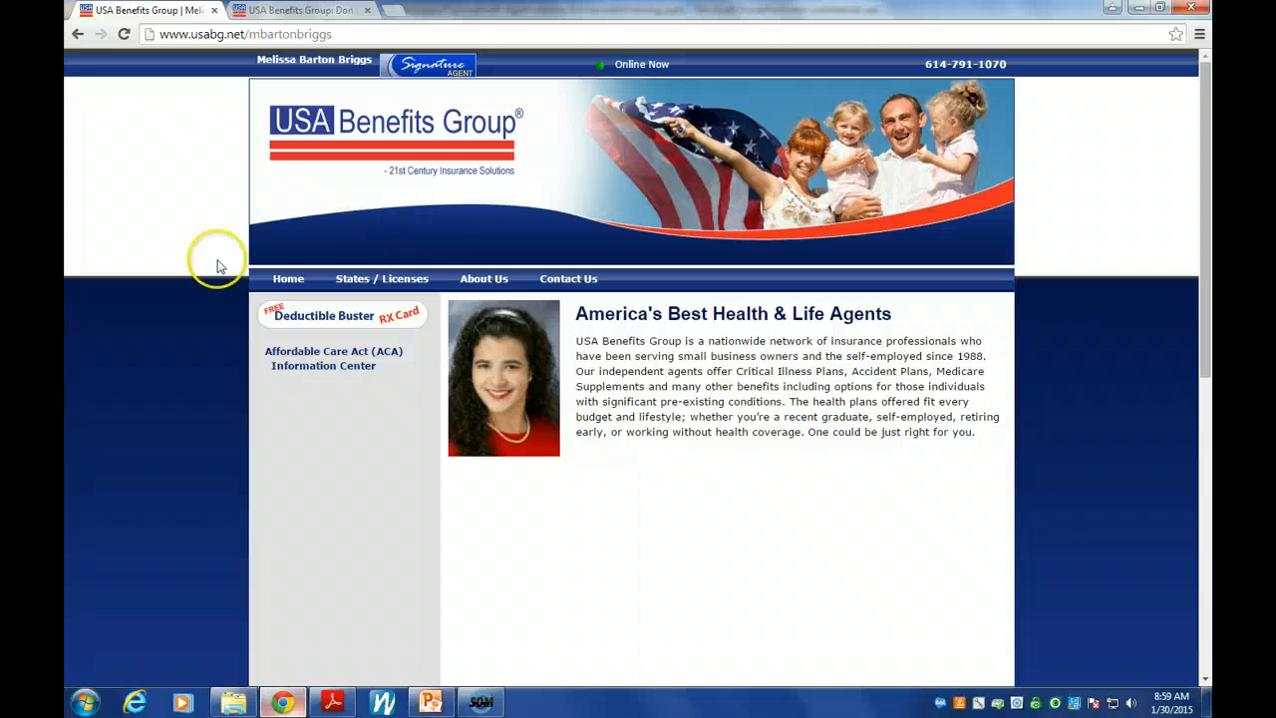
Return to the website information, set the website theme to Doctors and save the changes
{"action": "left_click", "coordinate": [77, 34]}
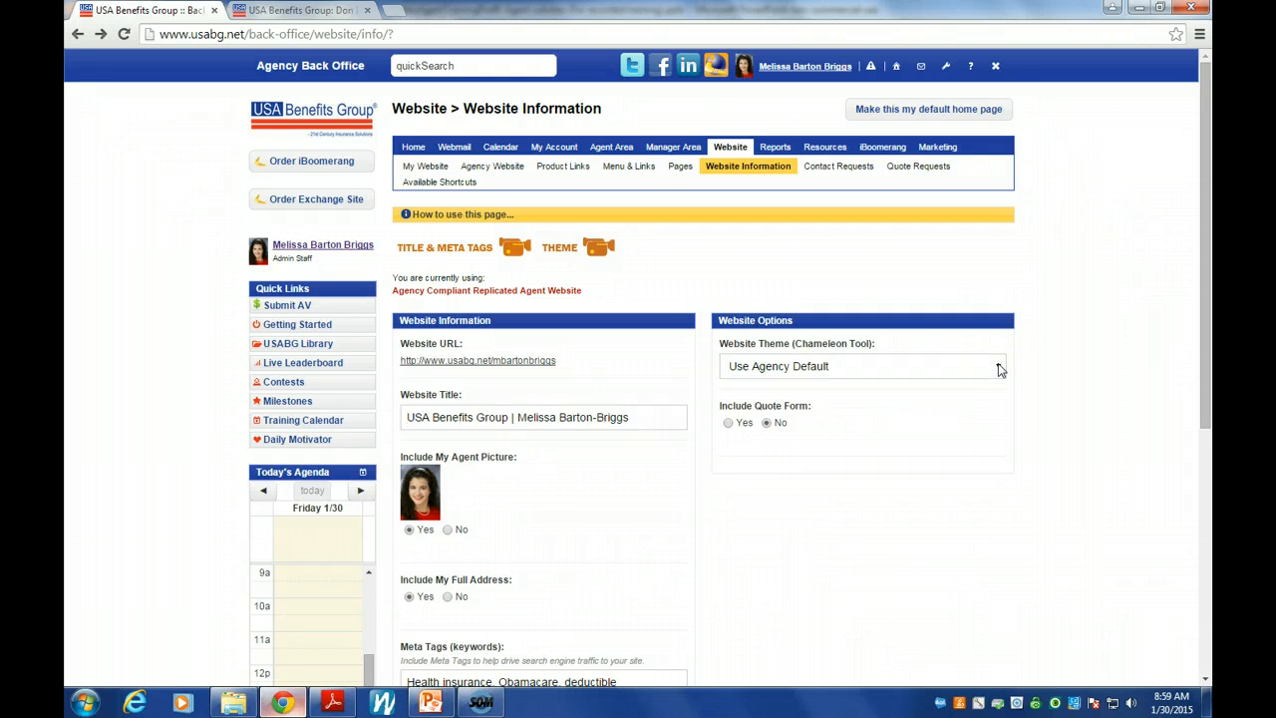
{"action": "left_click", "coordinate": [1000, 368]}
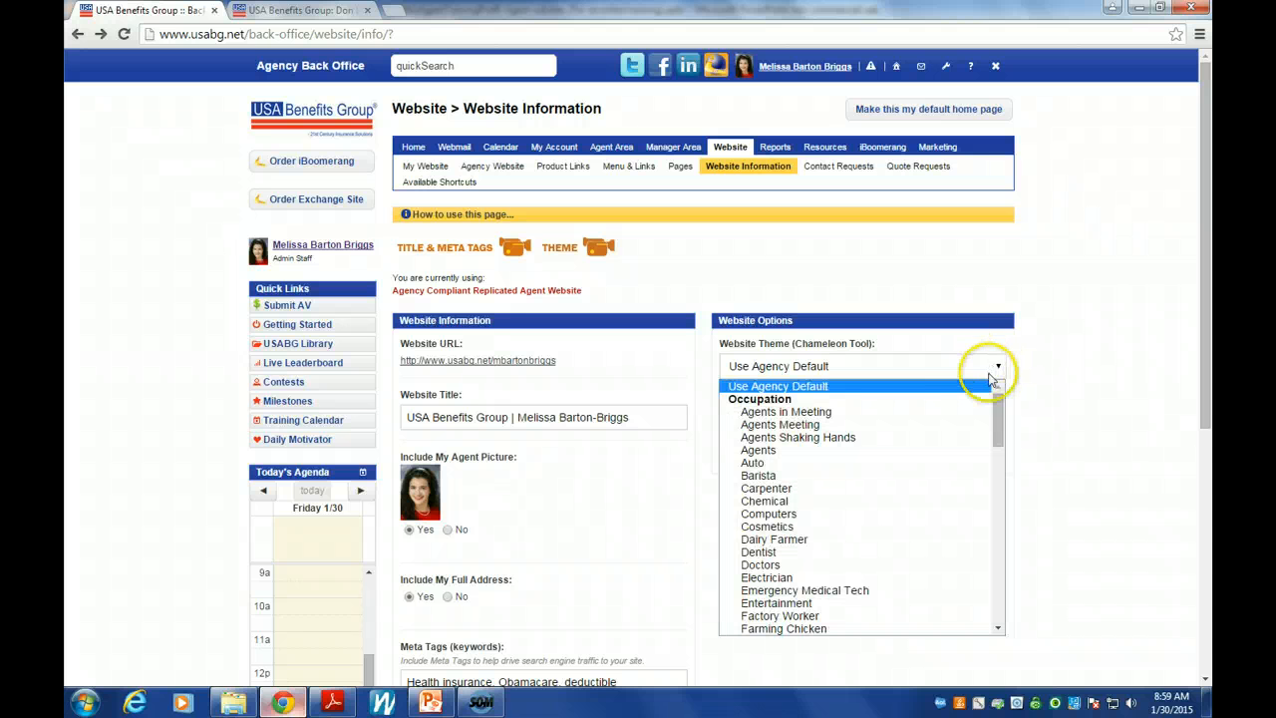
{"action": "left_click", "coordinate": [911, 566]}
{"action": "scroll", "coordinate": [911, 571], "scroll_direction": "down", "scroll_amount": 2}
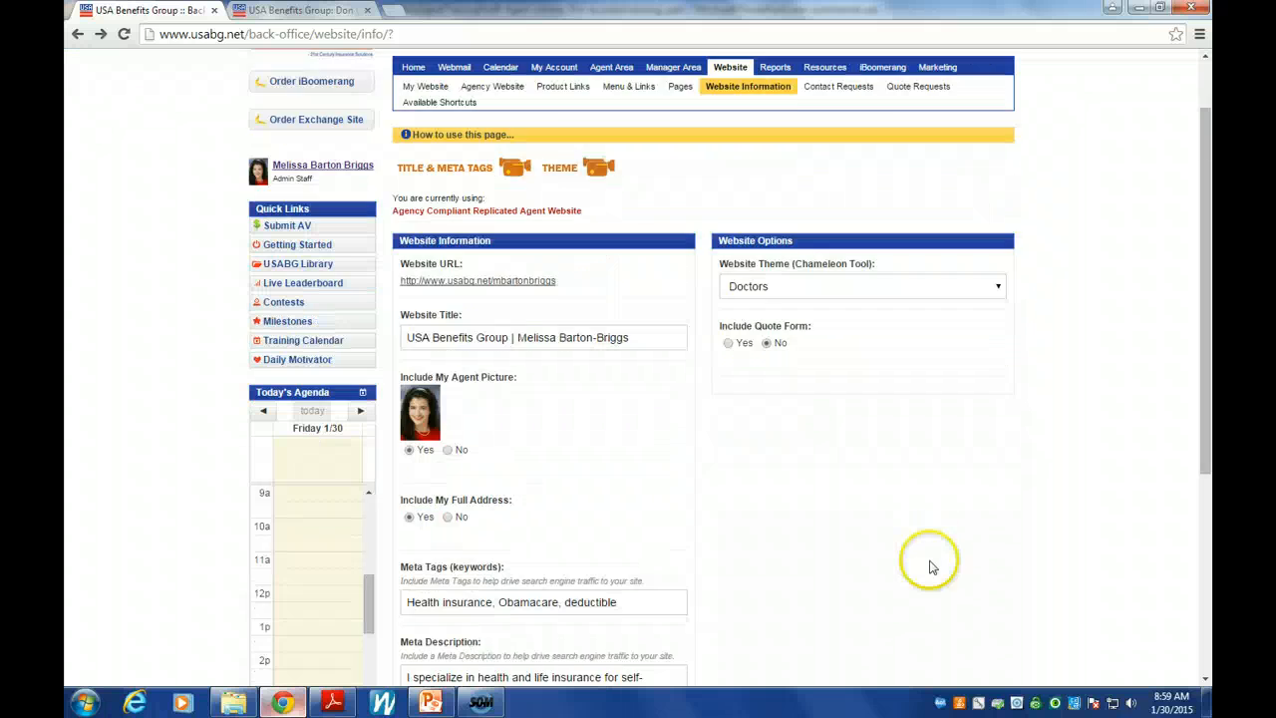
{"action": "left_click", "coordinate": [949, 638]}
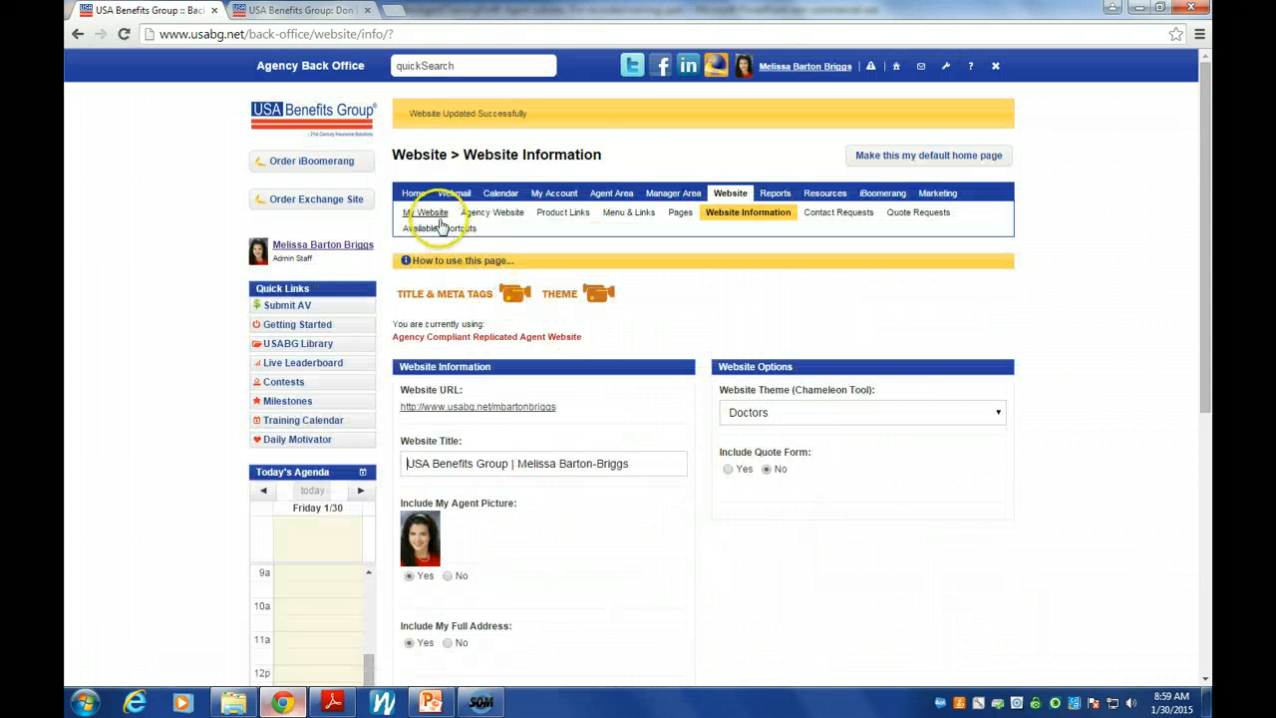
View the agent website with its current theme and browse the full list of available website themes
{"action": "left_click", "coordinate": [424, 213]}
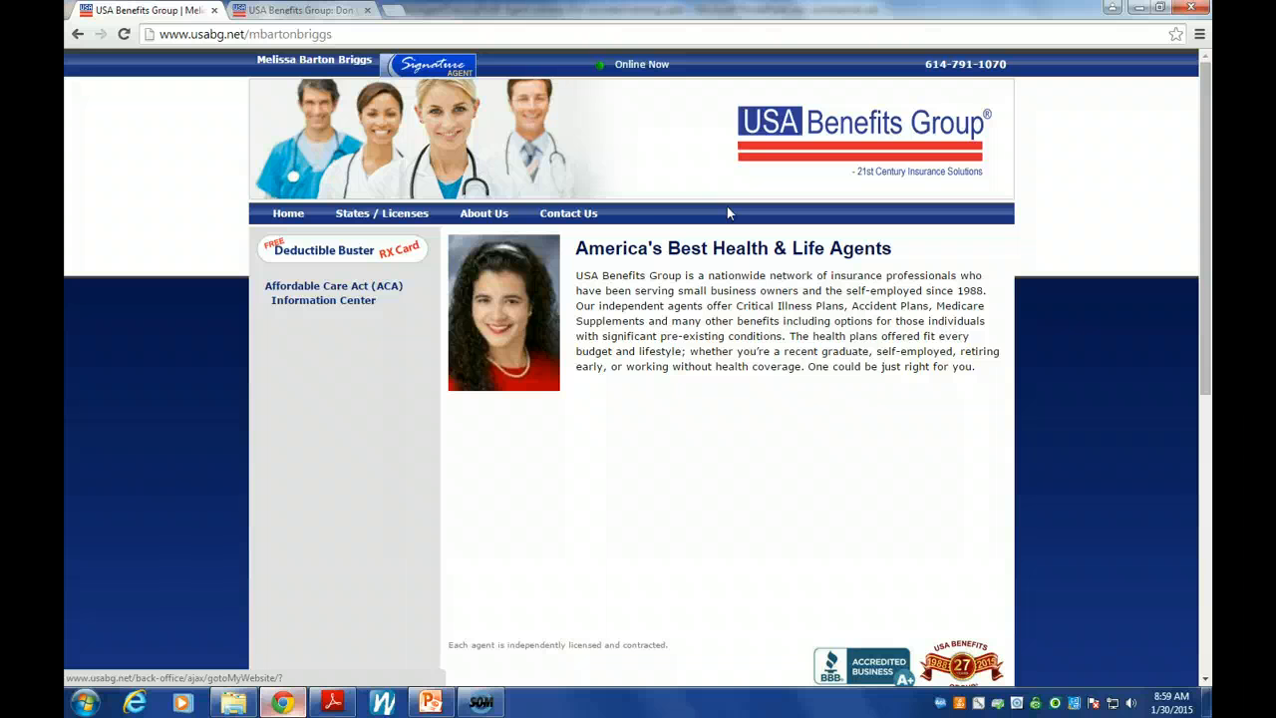
{"action": "left_click", "coordinate": [78, 34]}
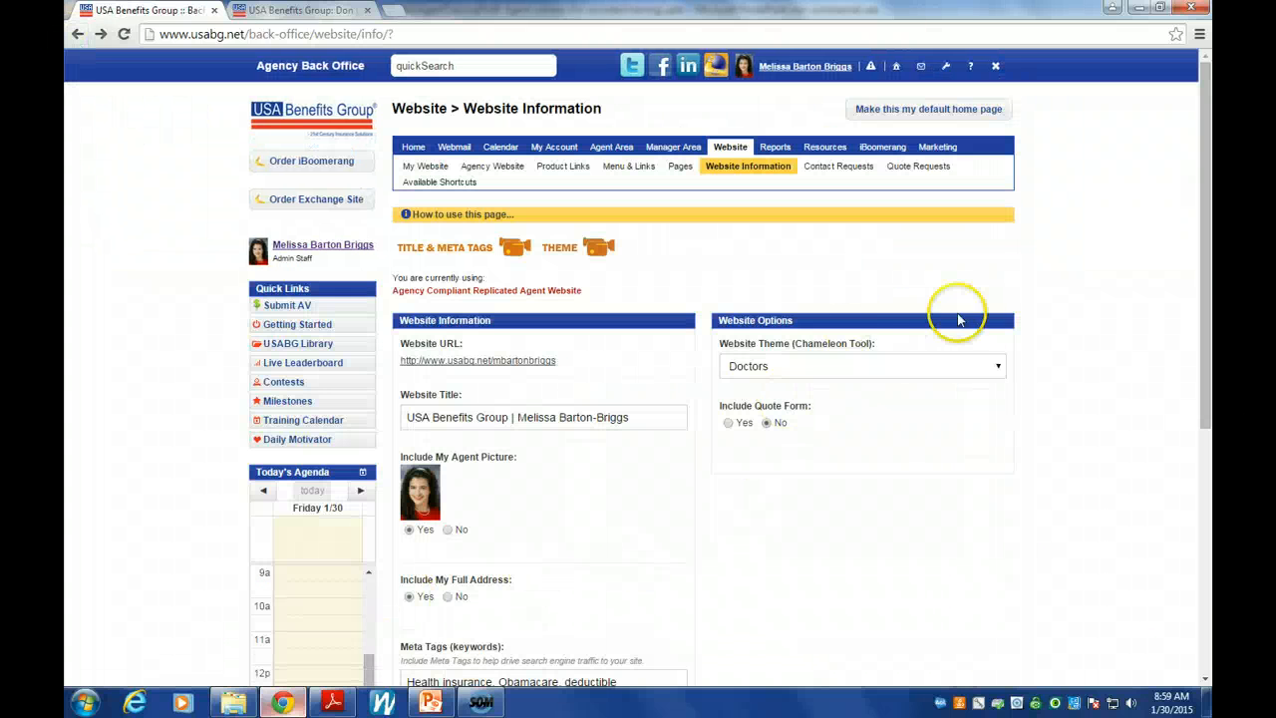
{"action": "left_click", "coordinate": [997, 368]}
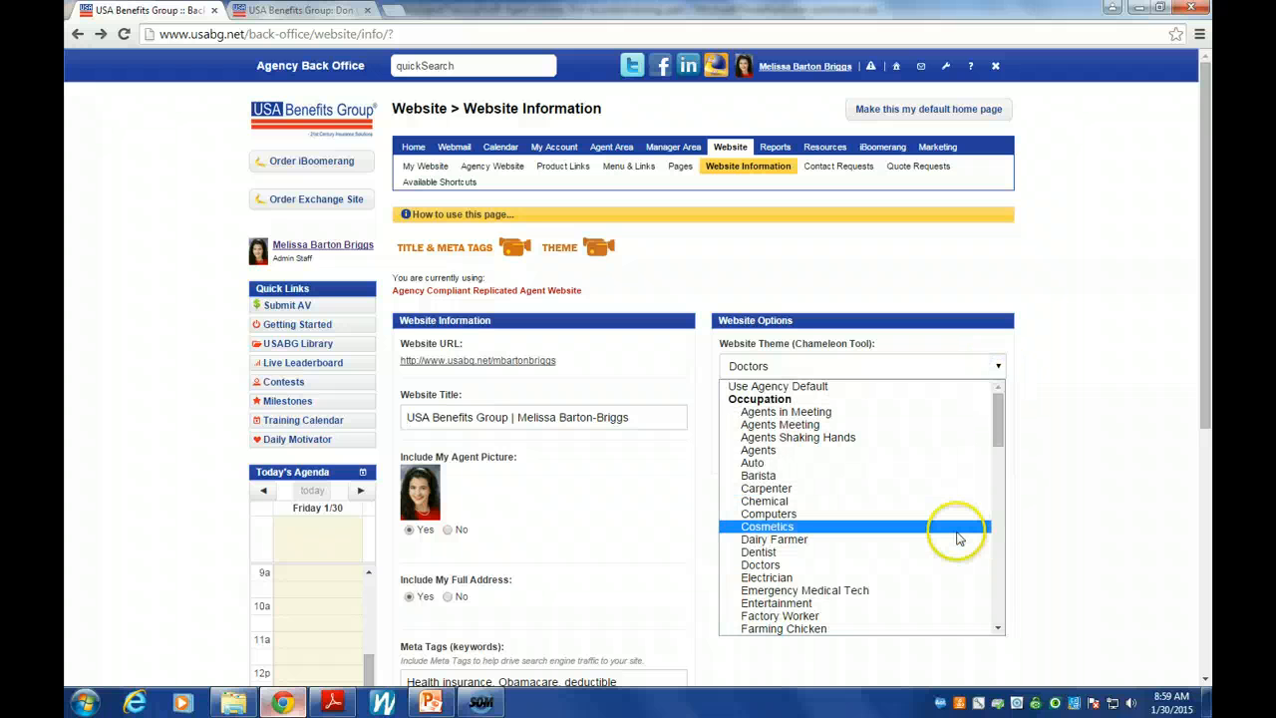
{"action": "scroll", "coordinate": [957, 538], "scroll_direction": "down", "scroll_amount": 20}
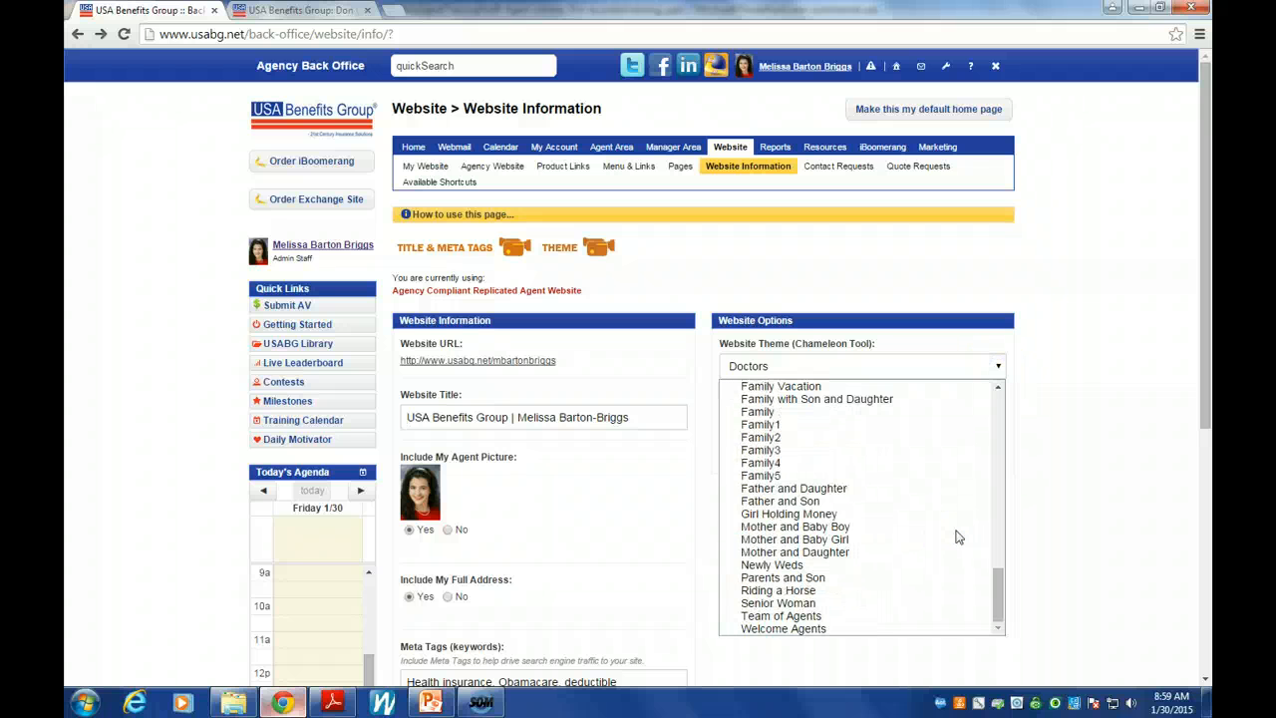
{"action": "scroll", "coordinate": [957, 538], "scroll_direction": "up", "scroll_amount": 20}
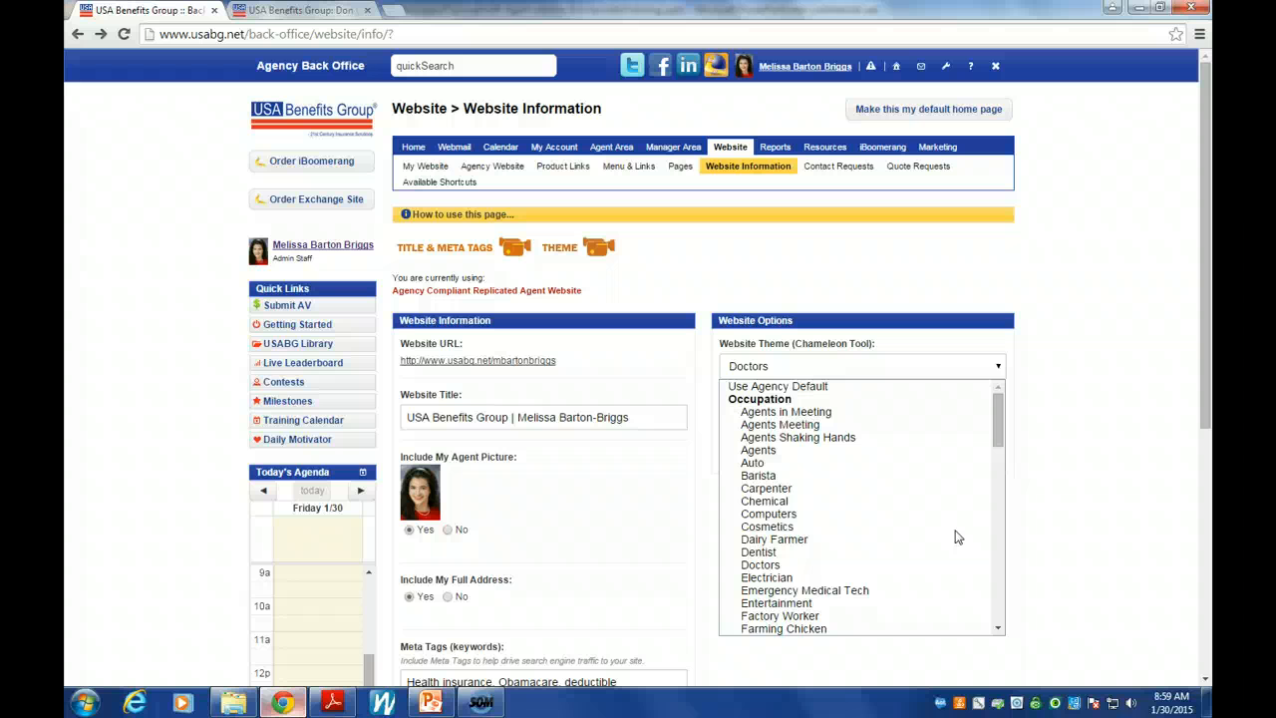
{"action": "left_click", "coordinate": [1091, 483]}
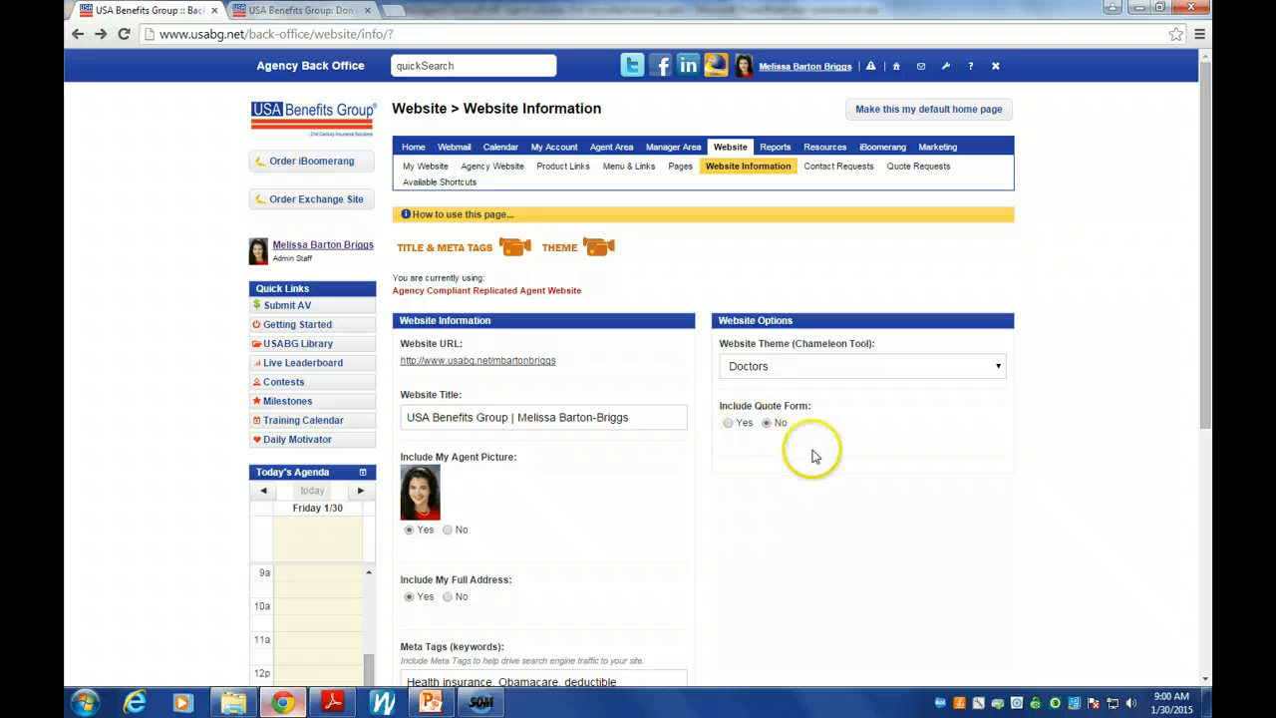
Include the quote form with the external quote engine set to No, save the changes and view the agent website
{"action": "left_click", "coordinate": [783, 438]}
{"action": "left_click", "coordinate": [729, 423]}
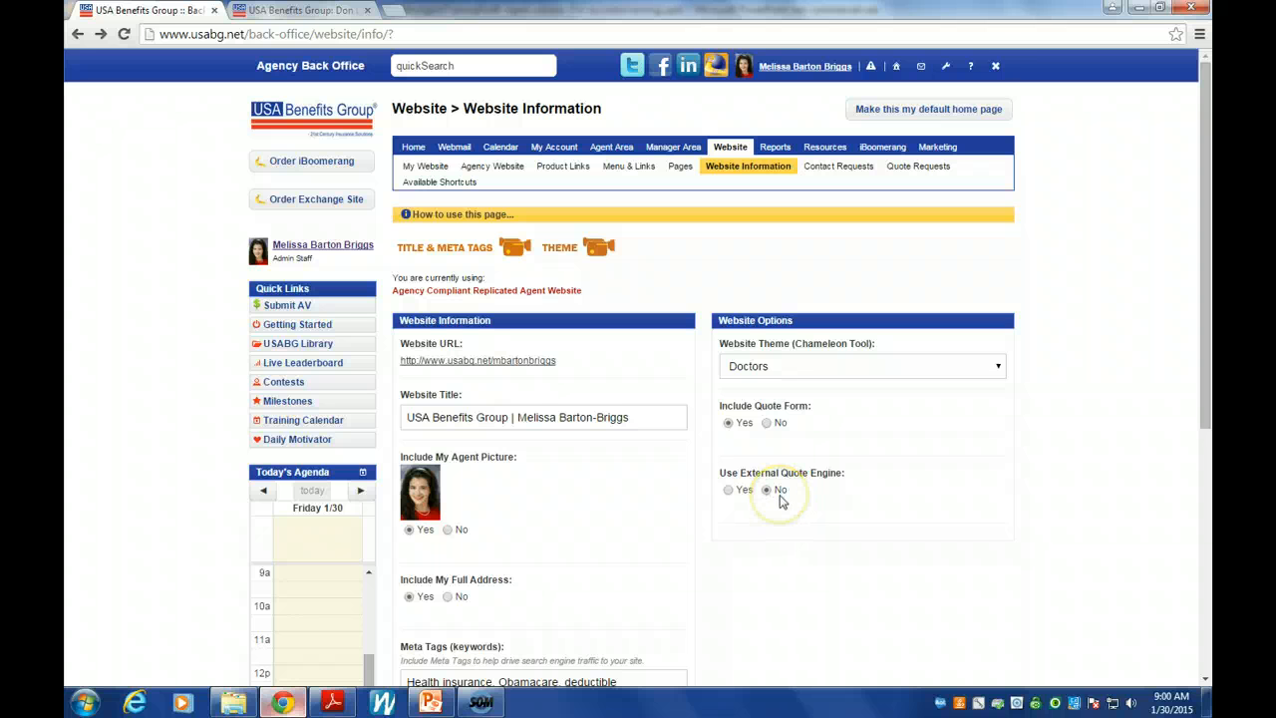
{"action": "left_click", "coordinate": [729, 491]}
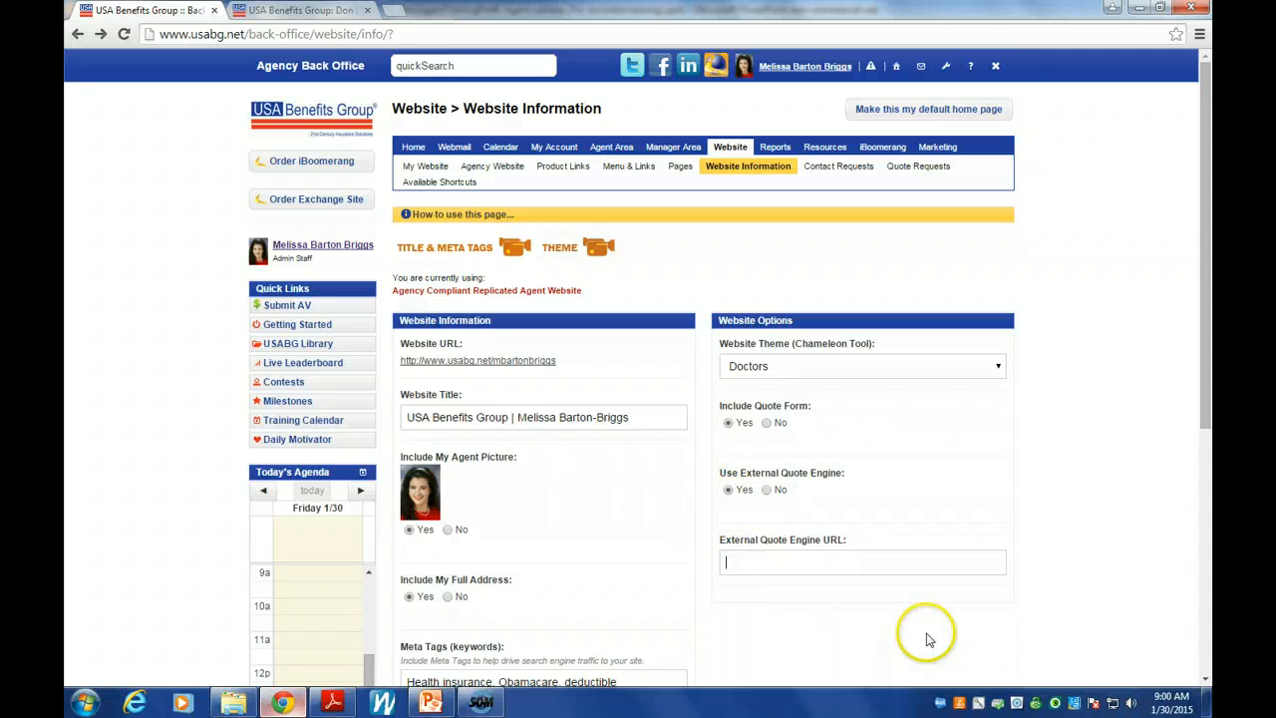
{"action": "left_click", "coordinate": [771, 489]}
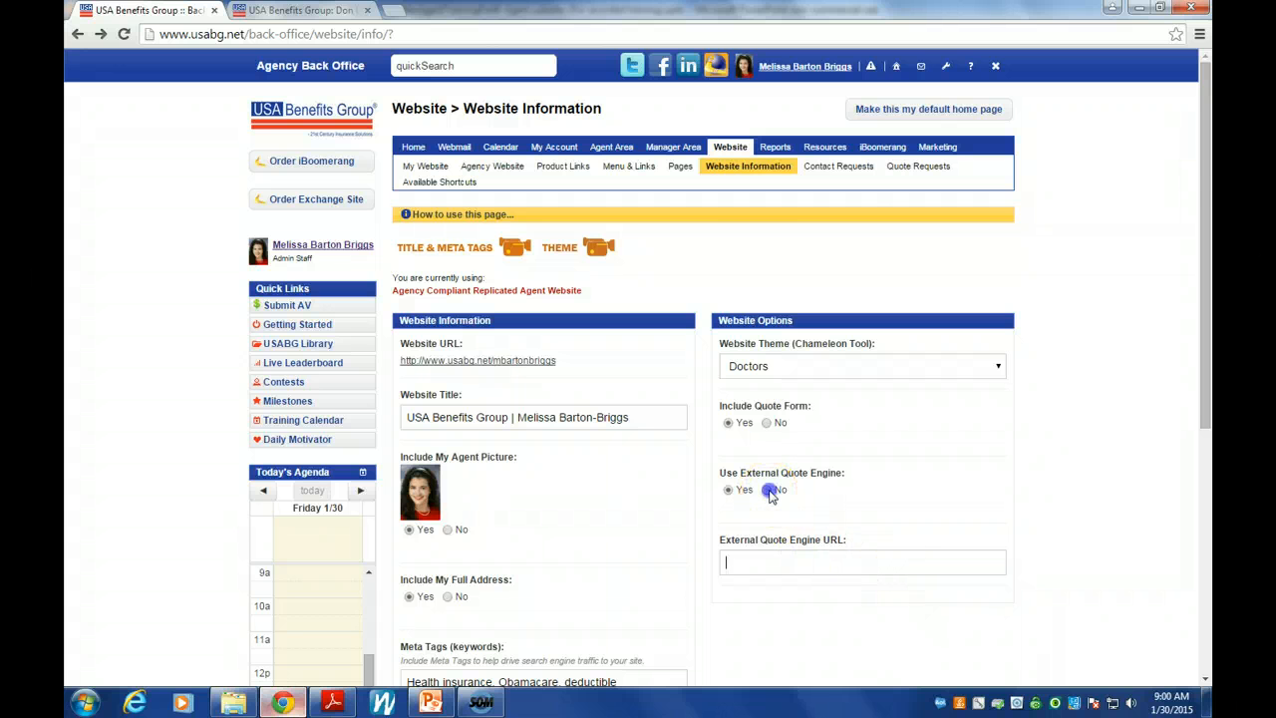
{"action": "scroll", "coordinate": [1034, 515], "scroll_direction": "down", "scroll_amount": 3}
{"action": "left_click", "coordinate": [954, 635]}
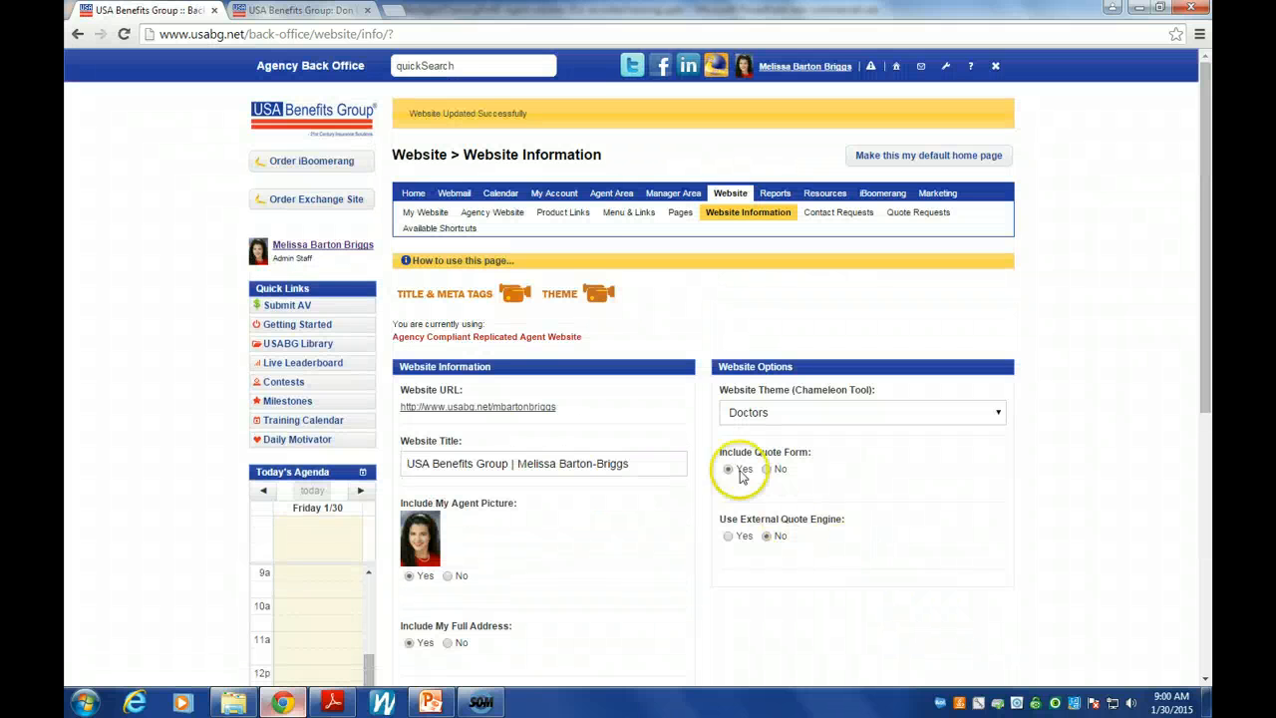
{"action": "left_click", "coordinate": [421, 213]}
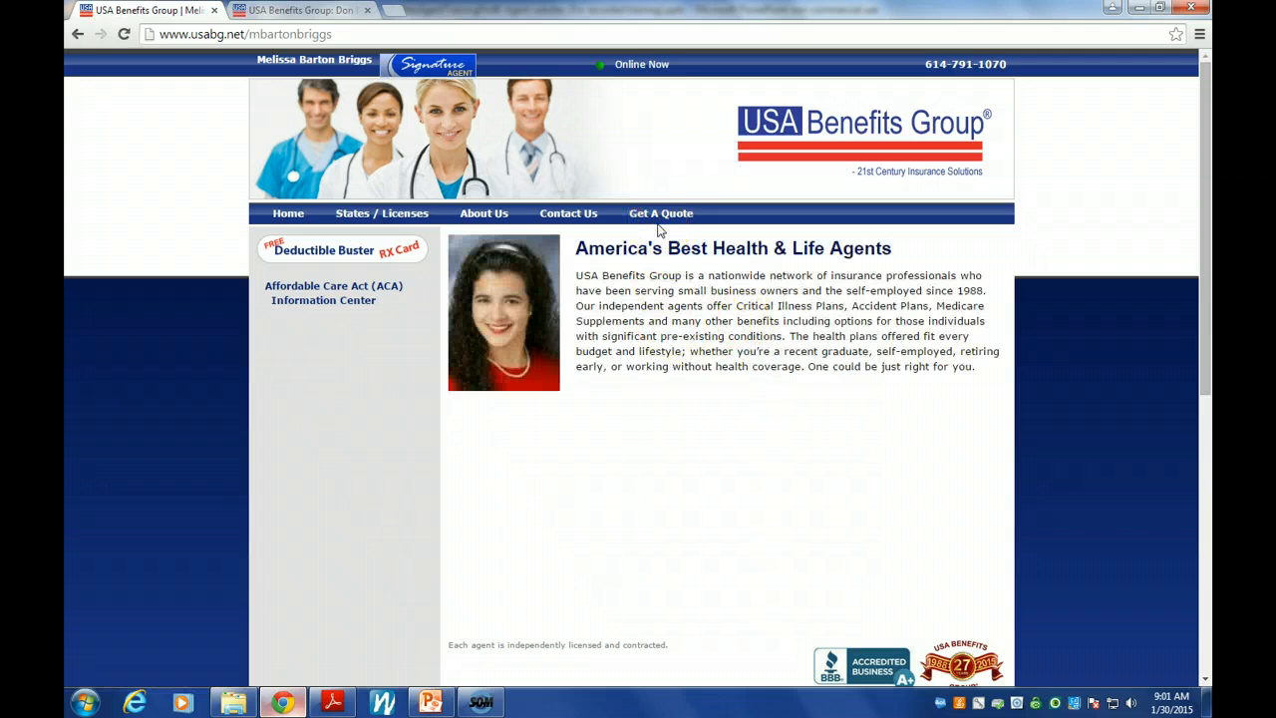
Open the website's Home page for editing and add the line "I'm in Ohio. Go Bucks!!!" below the introductory paragraph
{"action": "left_click", "coordinate": [79, 36]}
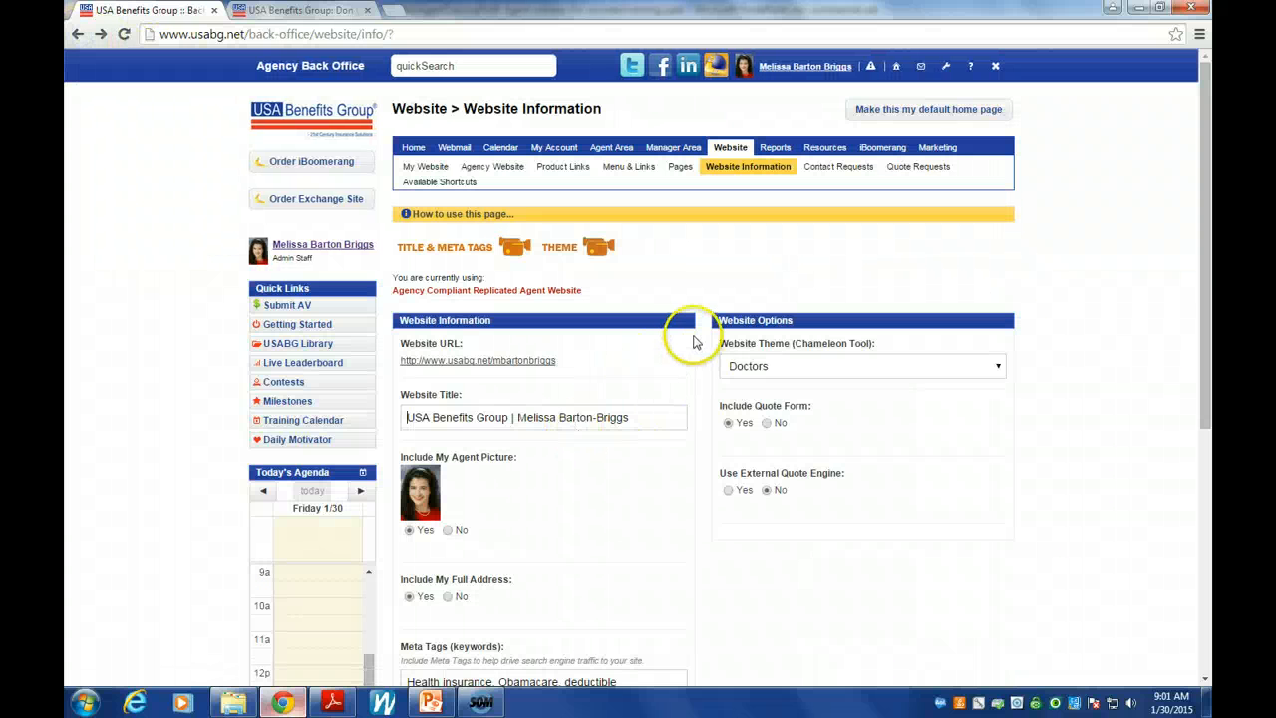
{"action": "left_click", "coordinate": [684, 169]}
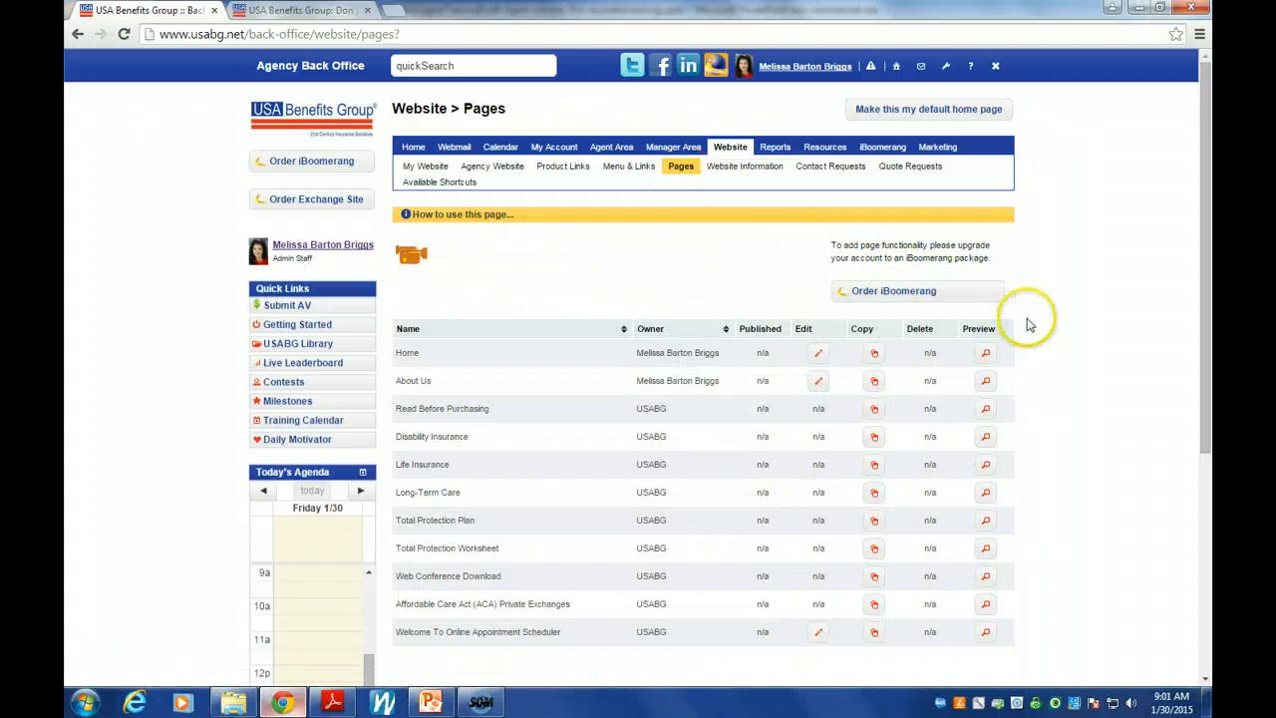
{"action": "scroll", "coordinate": [1059, 330], "scroll_direction": "down", "scroll_amount": 2}
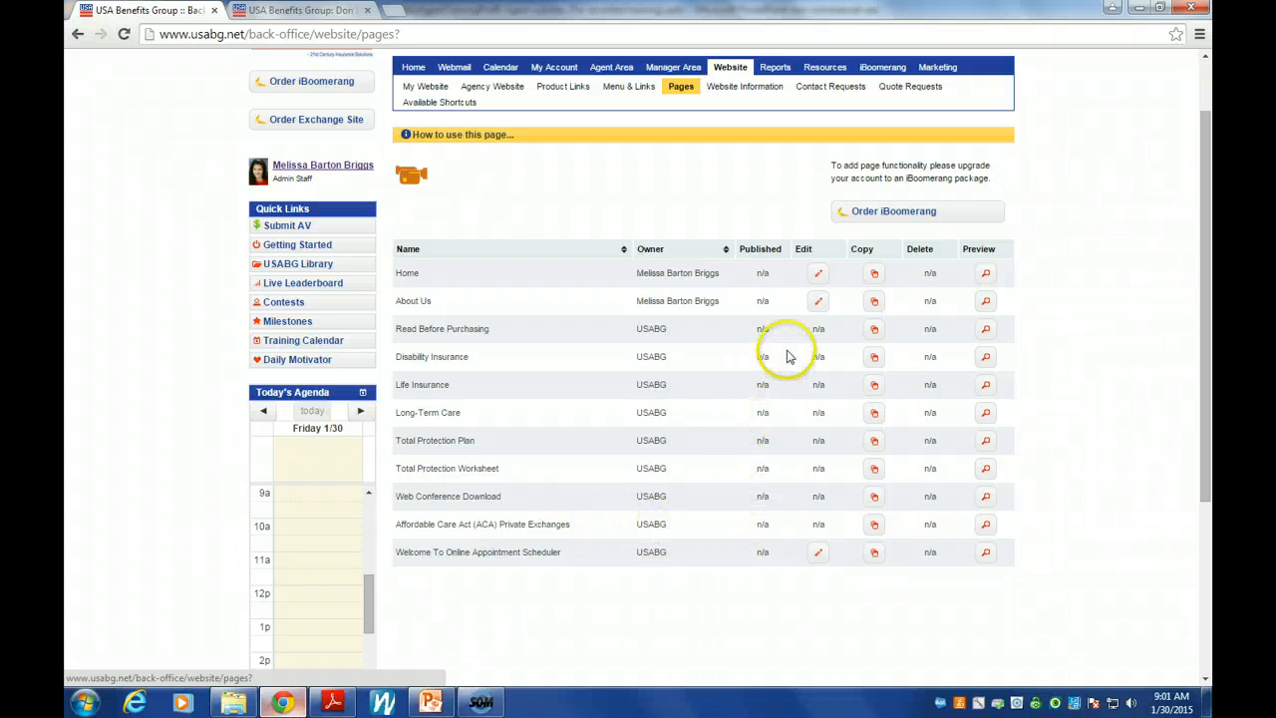
{"action": "left_click", "coordinate": [818, 275]}
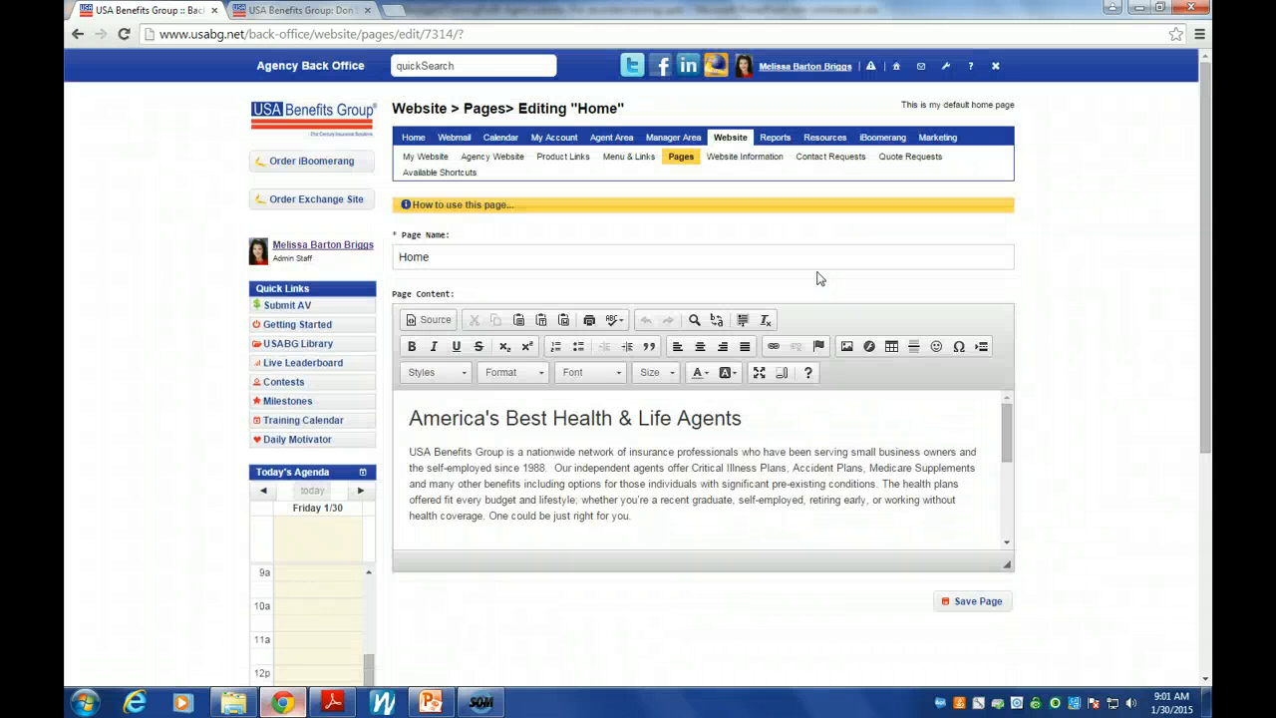
{"action": "left_click", "coordinate": [653, 515]}
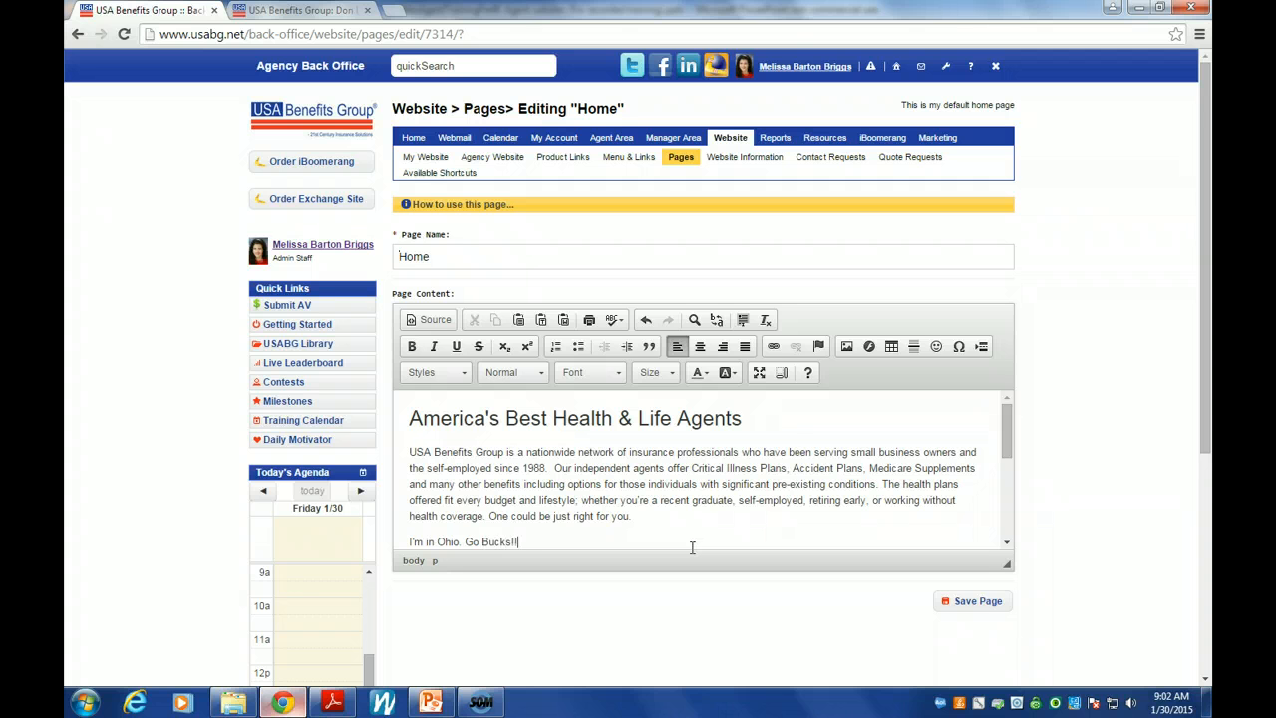
Set the font size of the line "I'm in Ohio. Go Bucks!!!" to 20
{"action": "scroll", "coordinate": [692, 548], "scroll_direction": "down", "scroll_amount": 2}
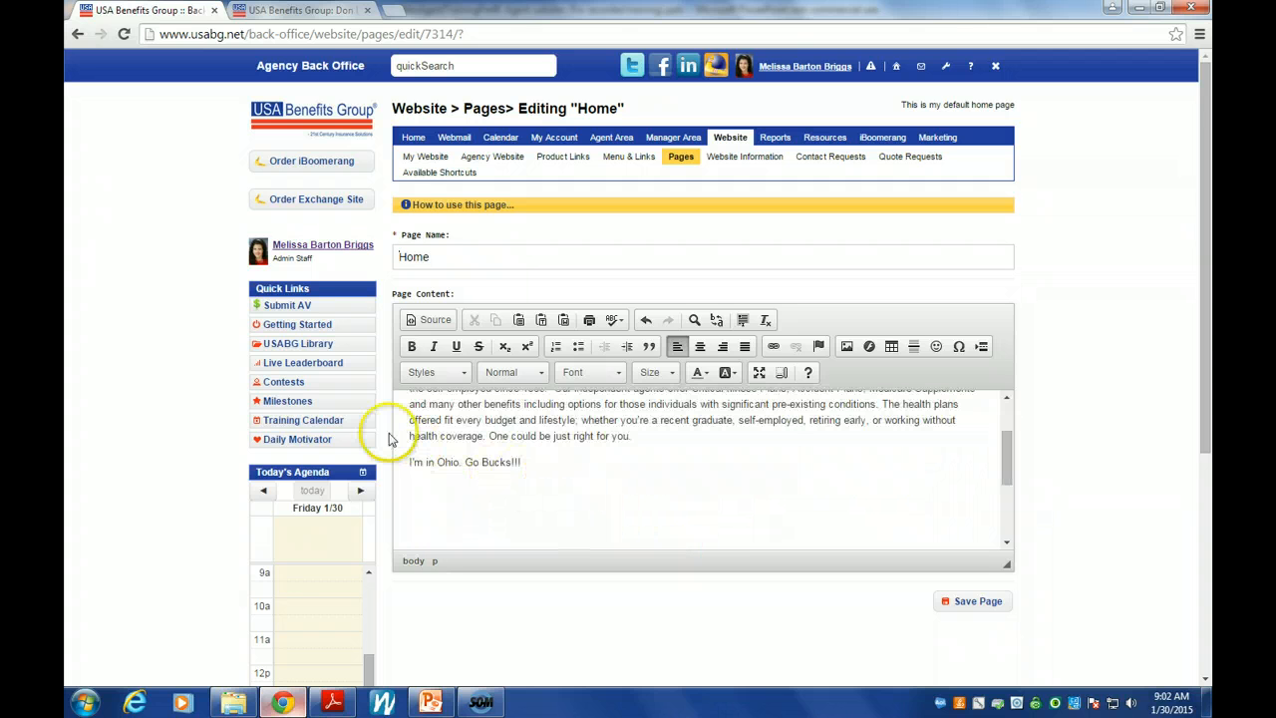
{"action": "double_click", "coordinate": [415, 463]}
{"action": "left_click_drag", "start_coordinate": [415, 462], "coordinate": [544, 468]}
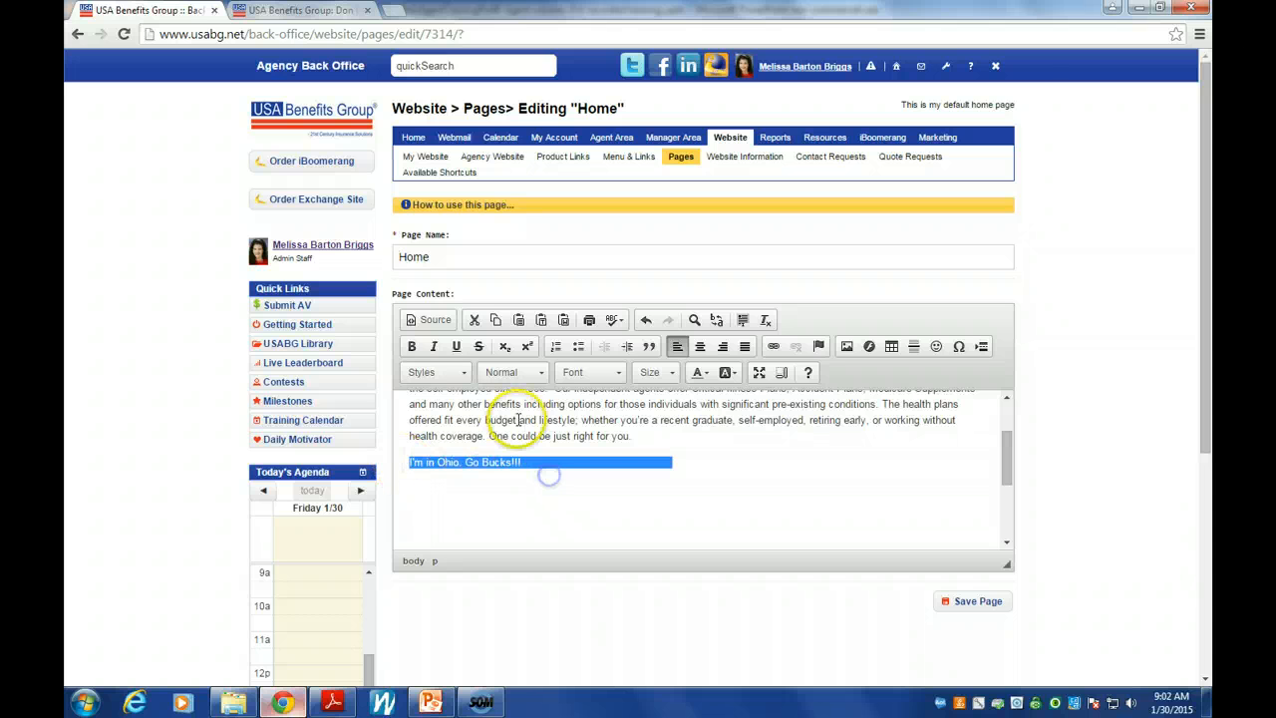
{"action": "left_click", "coordinate": [674, 374]}
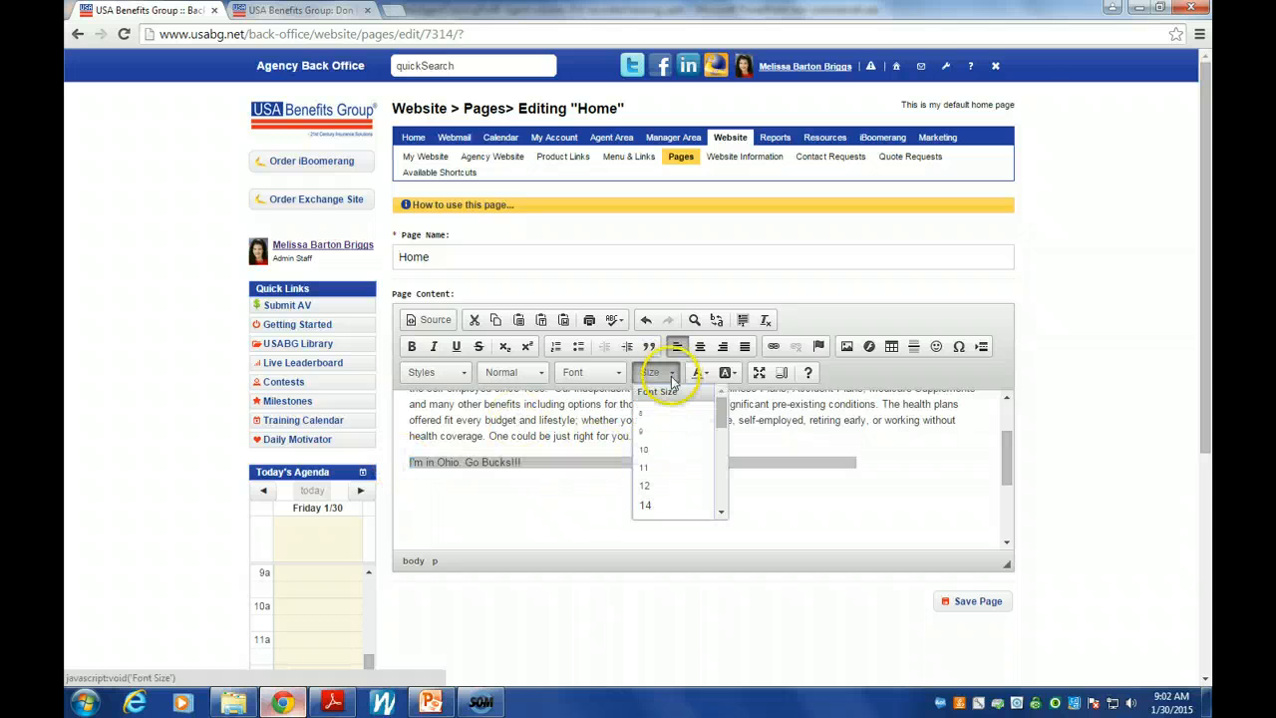
{"action": "left_click", "coordinate": [723, 515]}
{"action": "left_click", "coordinate": [719, 513]}
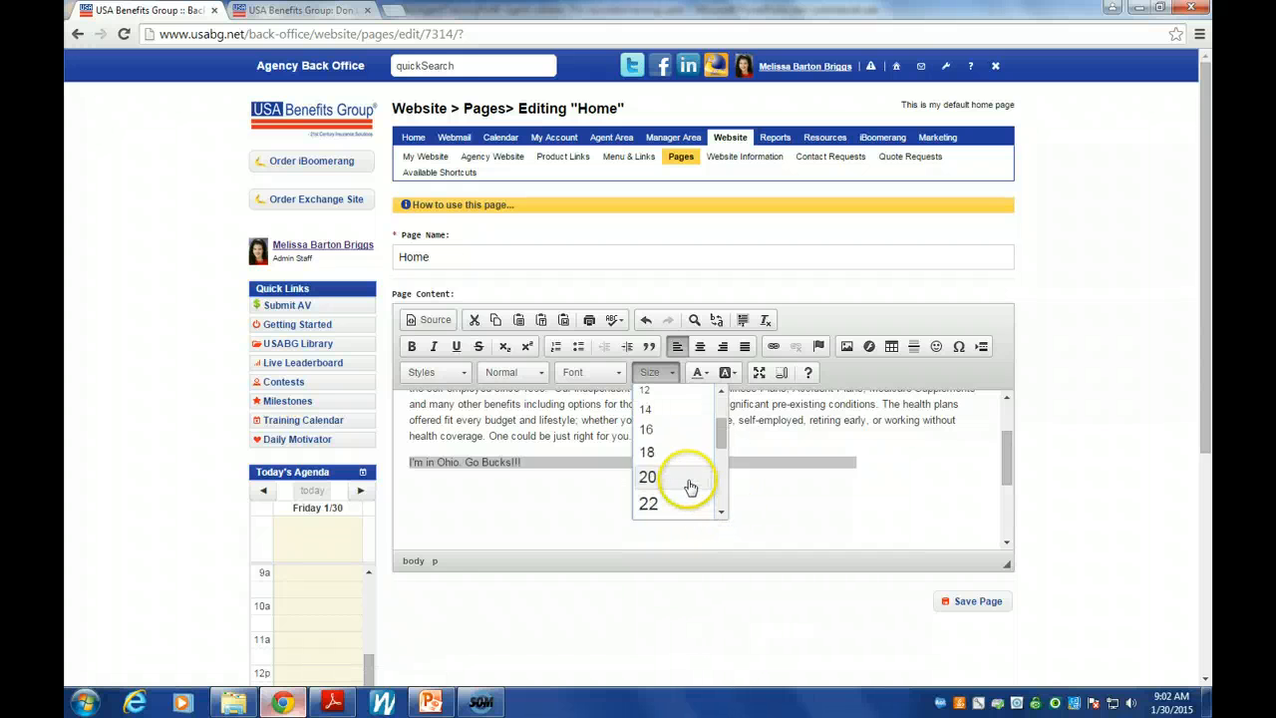
{"action": "left_click", "coordinate": [687, 485]}
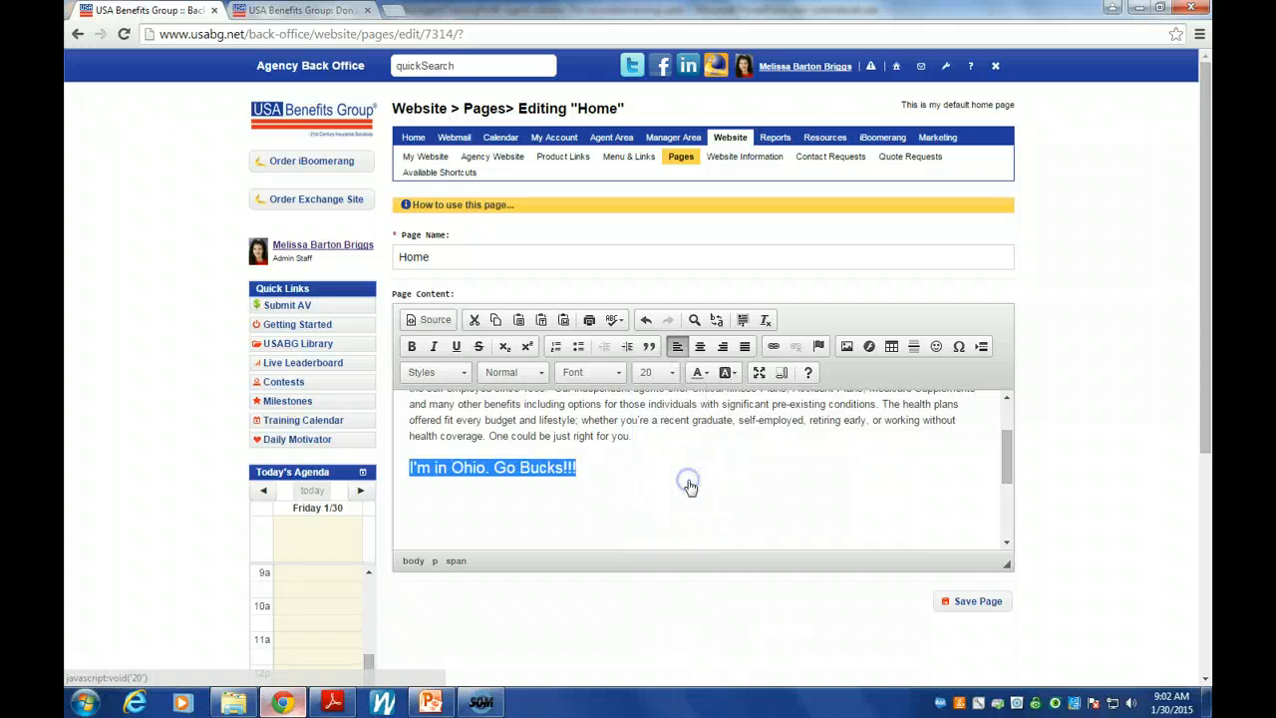
Give the line "I'm in Ohio. Go Bucks!!!" a Fire Brick text color and a Black background color
{"action": "left_click", "coordinate": [703, 373]}
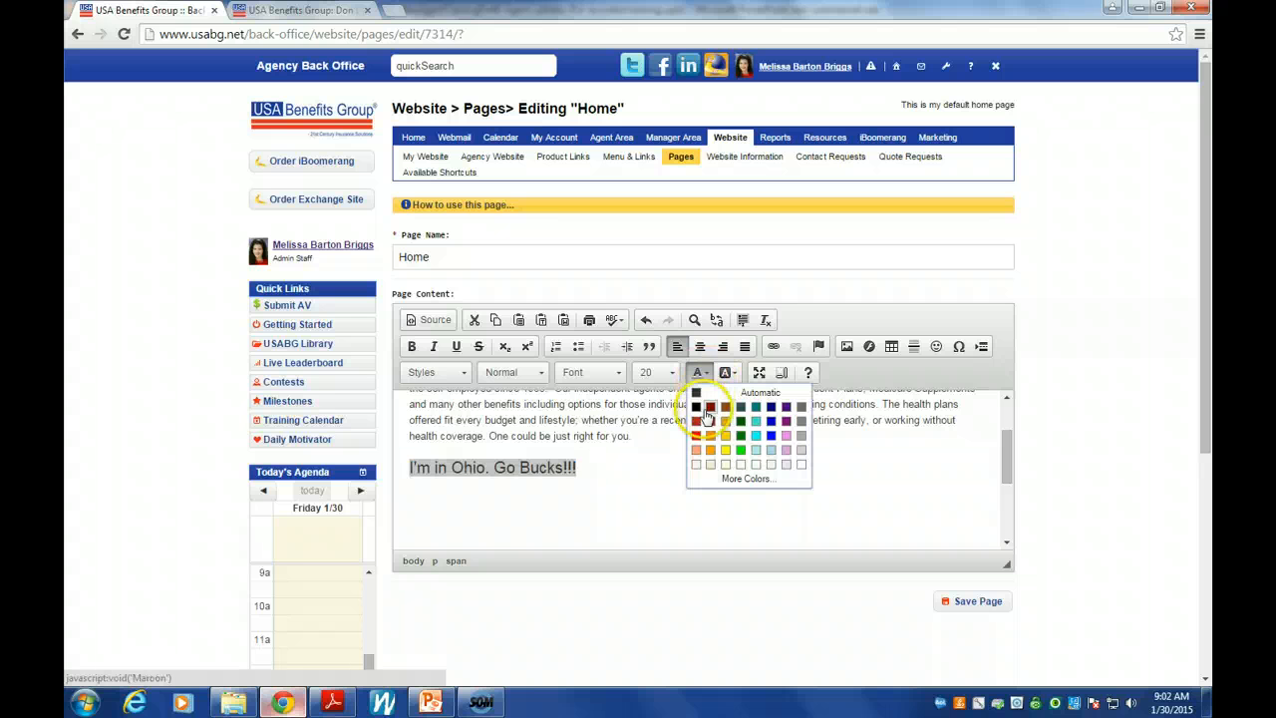
{"action": "left_click", "coordinate": [703, 420]}
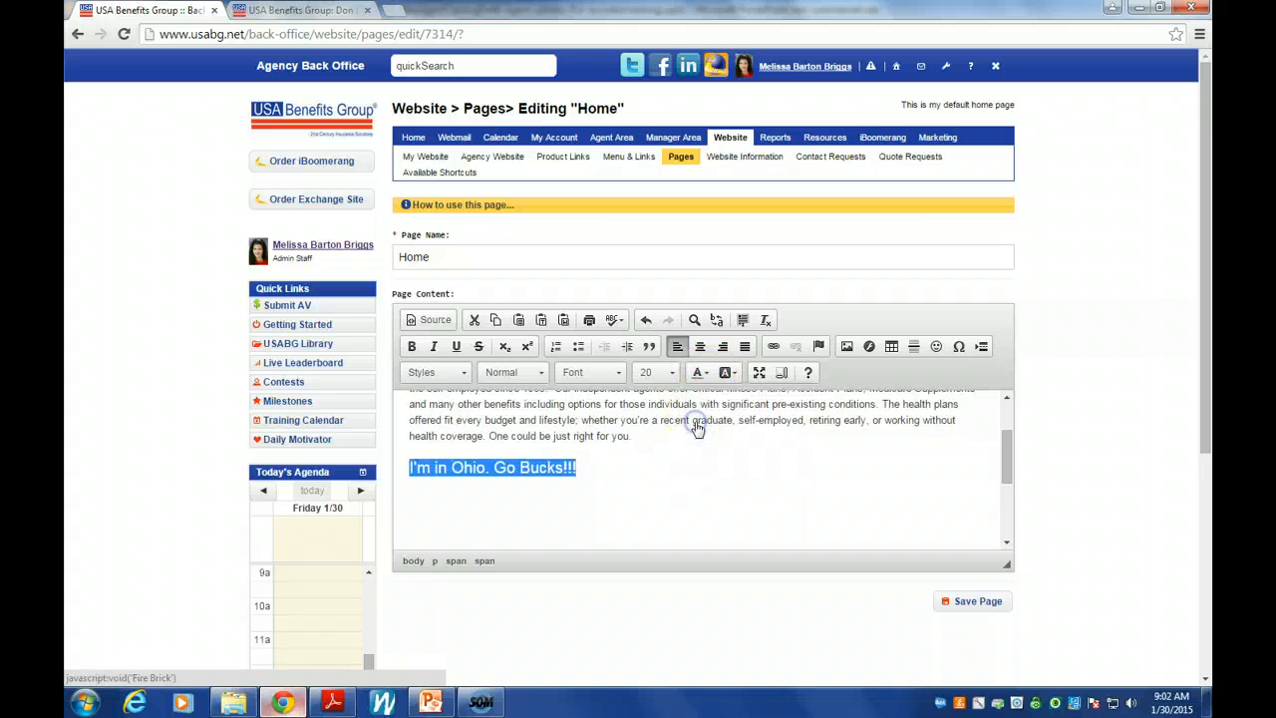
{"action": "left_click", "coordinate": [733, 375]}
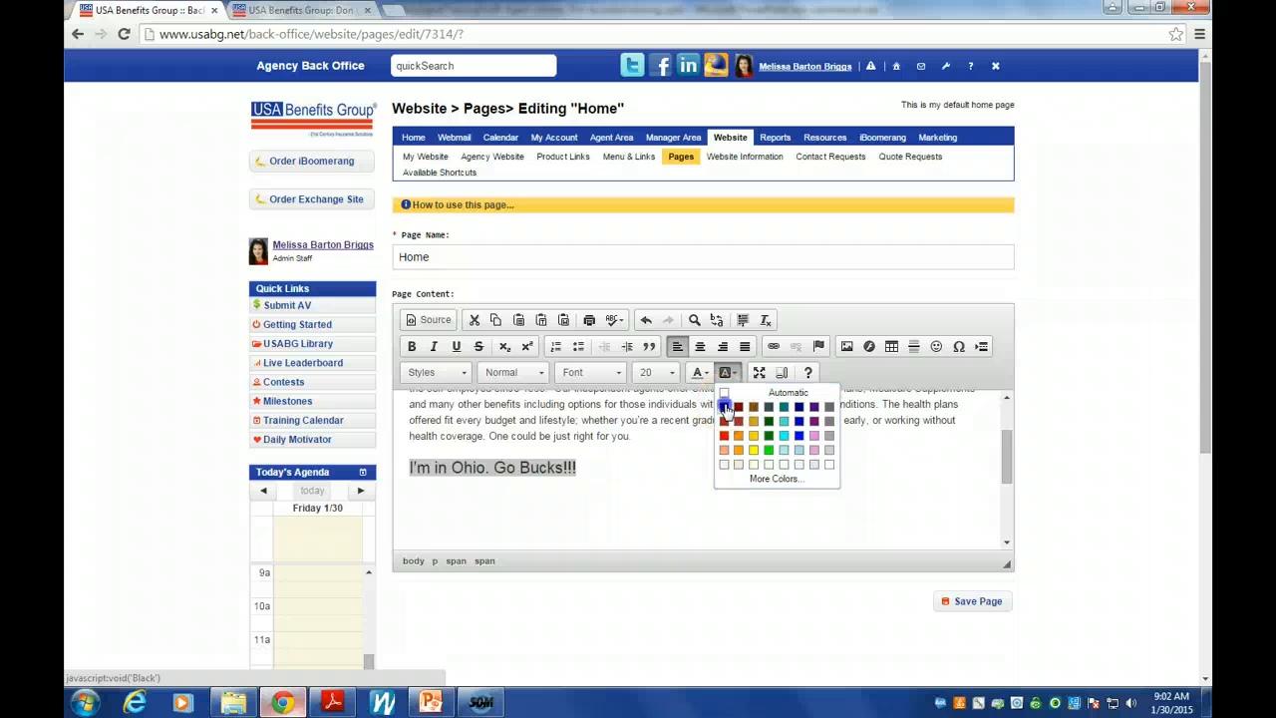
{"action": "left_click", "coordinate": [725, 407]}
{"action": "left_click", "coordinate": [712, 507]}
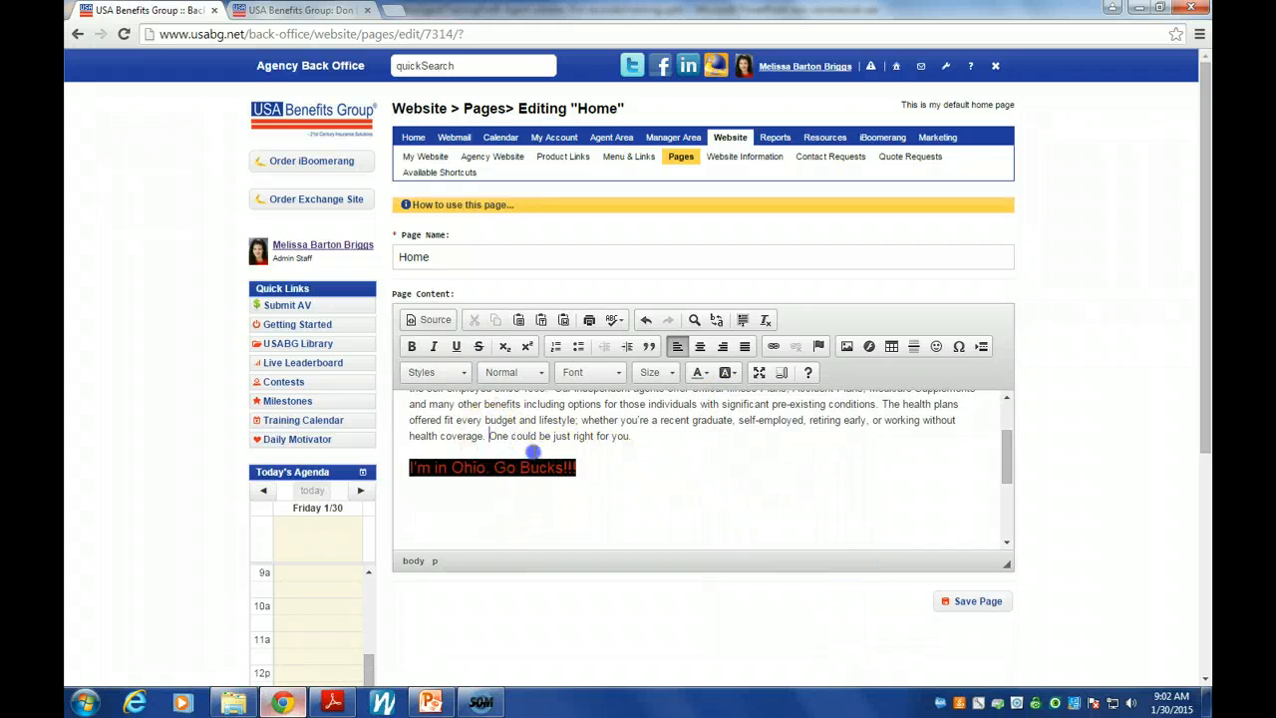
Make the sentence "One could be just right for you." bold with Purple text
{"action": "left_click_drag", "start_coordinate": [534, 452], "coordinate": [626, 439]}
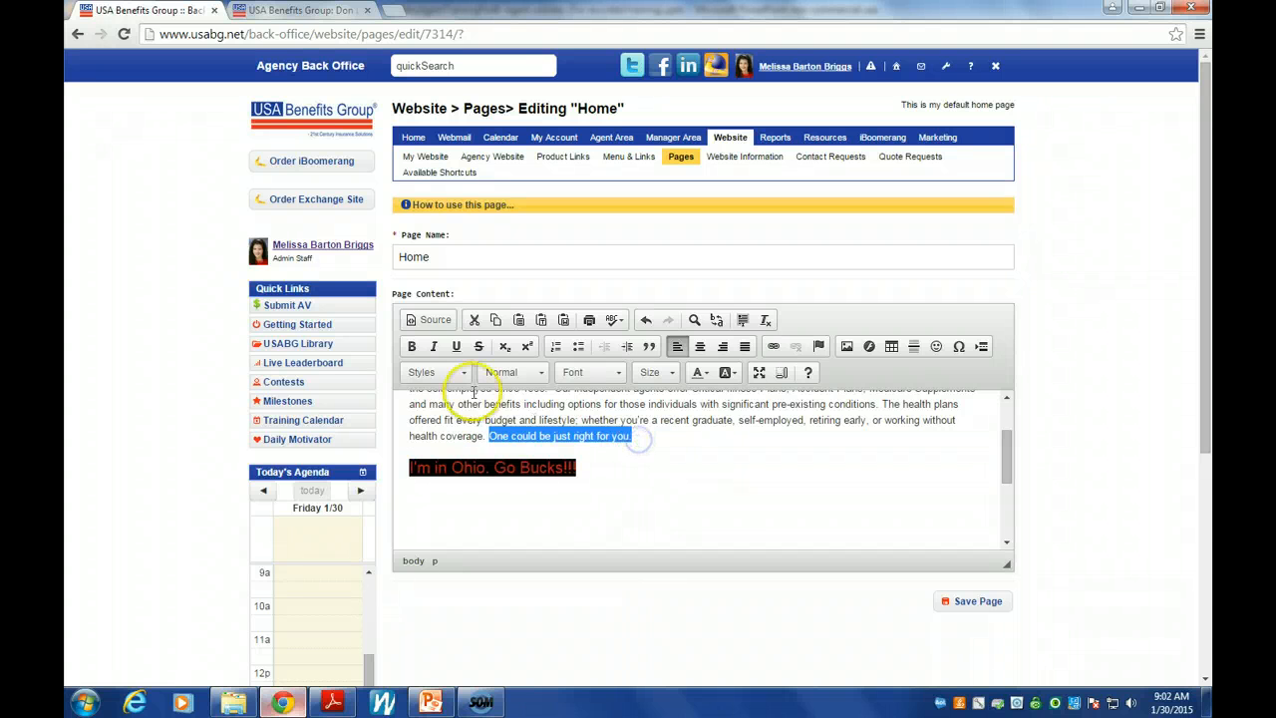
{"action": "left_click", "coordinate": [411, 346]}
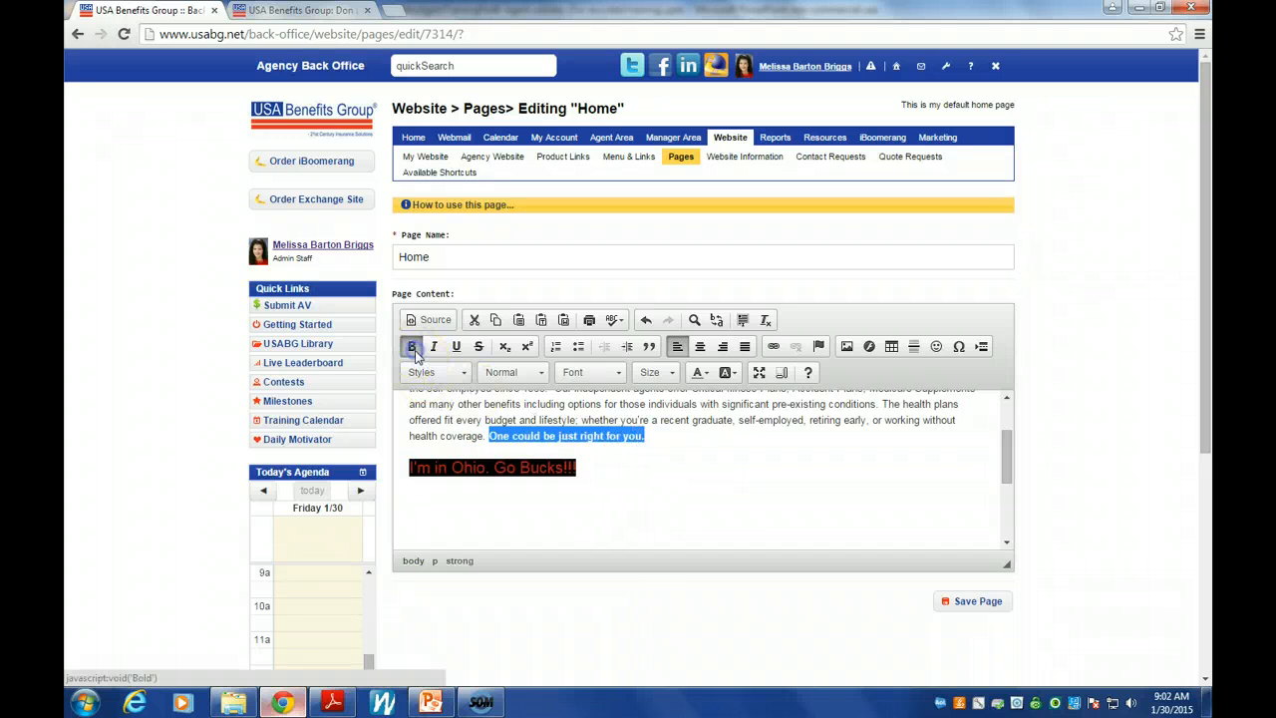
{"action": "left_click", "coordinate": [701, 372]}
{"action": "left_click", "coordinate": [787, 423]}
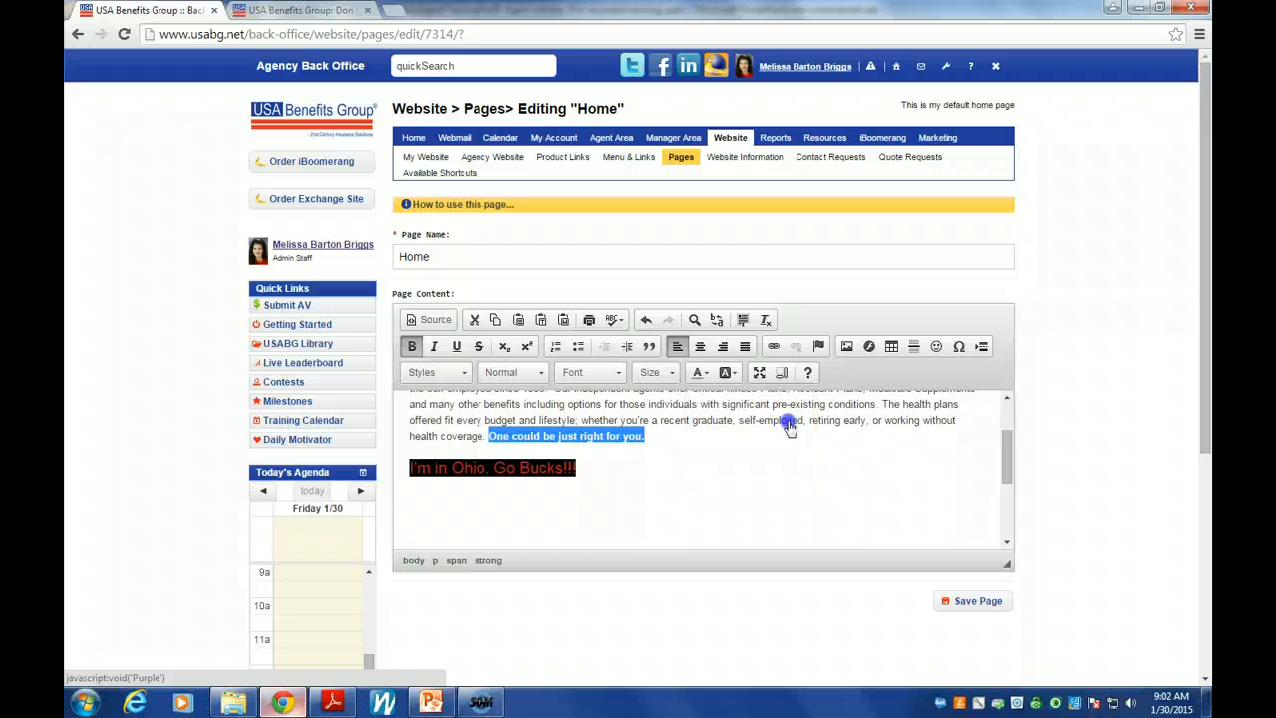
{"action": "left_click", "coordinate": [755, 477]}
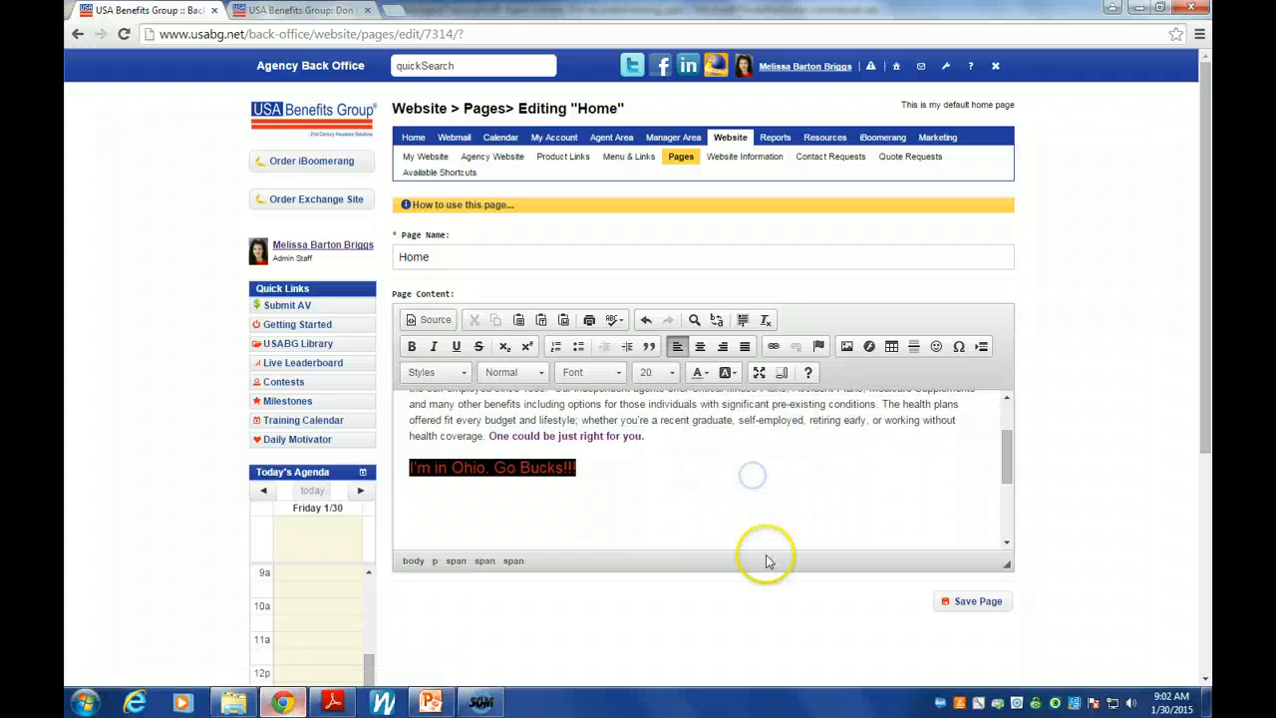
Save the Home page, view the edited page on the agent website and return to the website's page list
{"action": "left_click", "coordinate": [957, 603]}
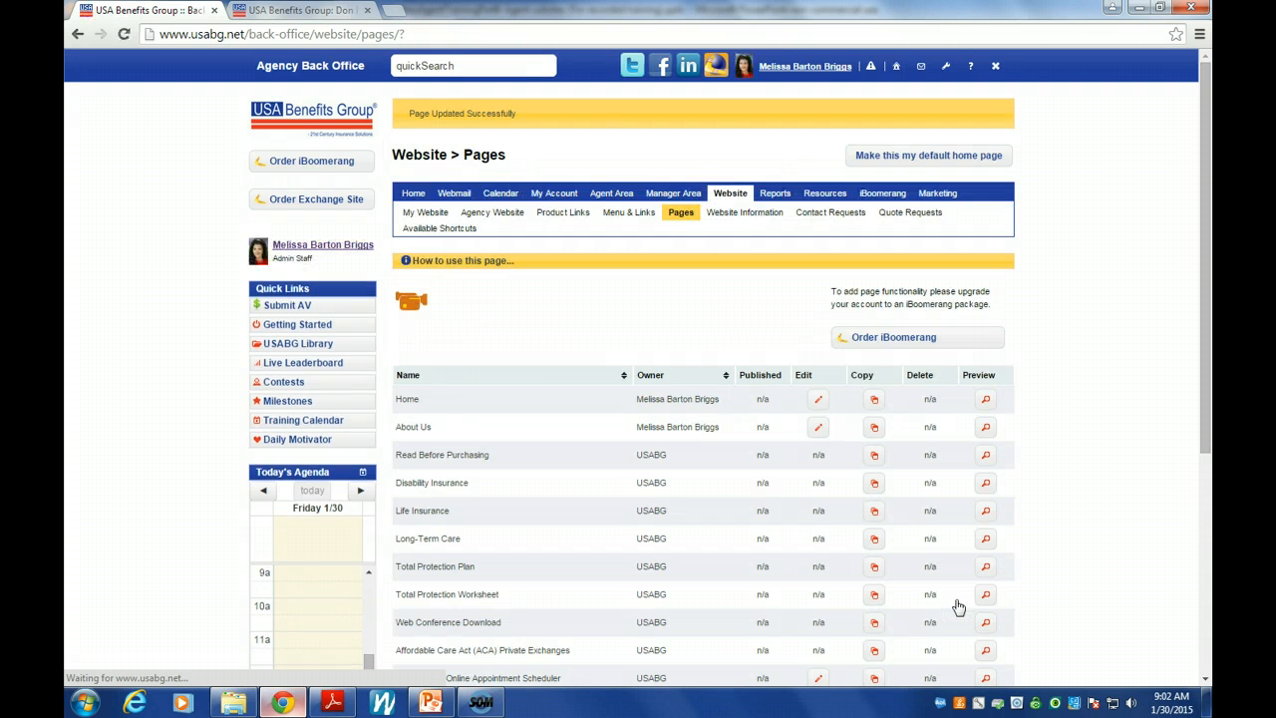
{"action": "left_click", "coordinate": [425, 211]}
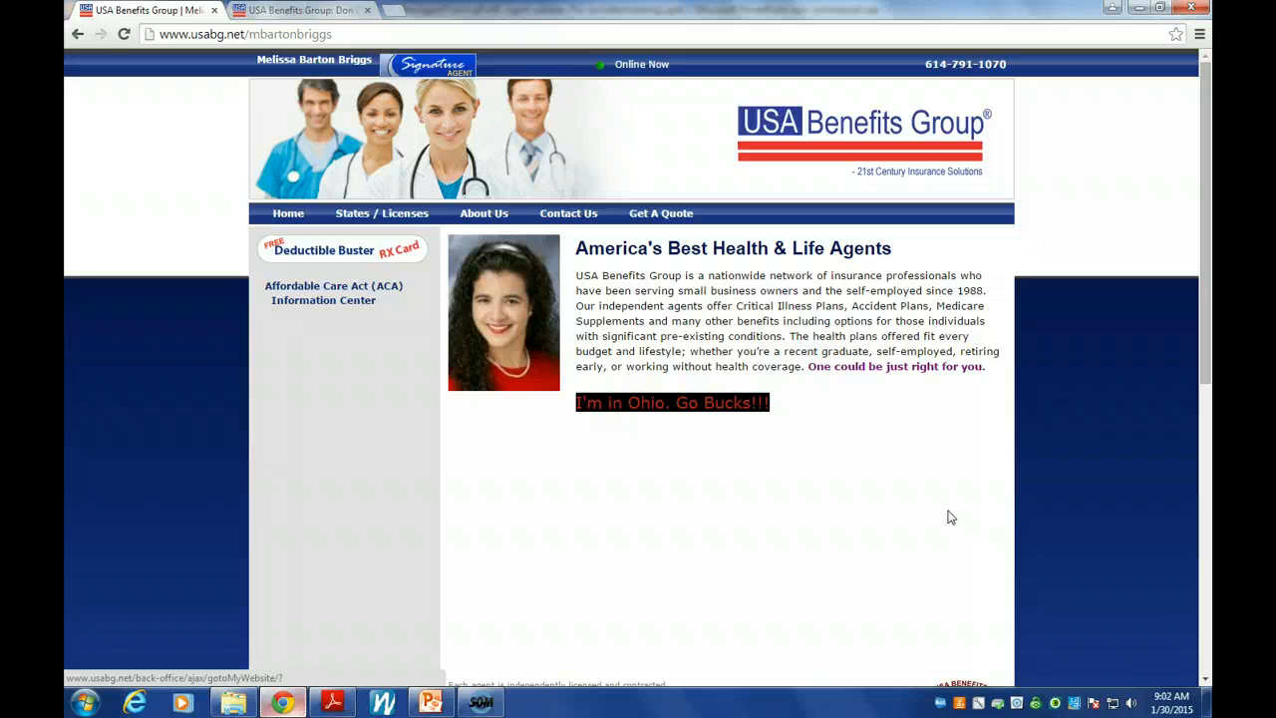
{"action": "left_click", "coordinate": [78, 34]}
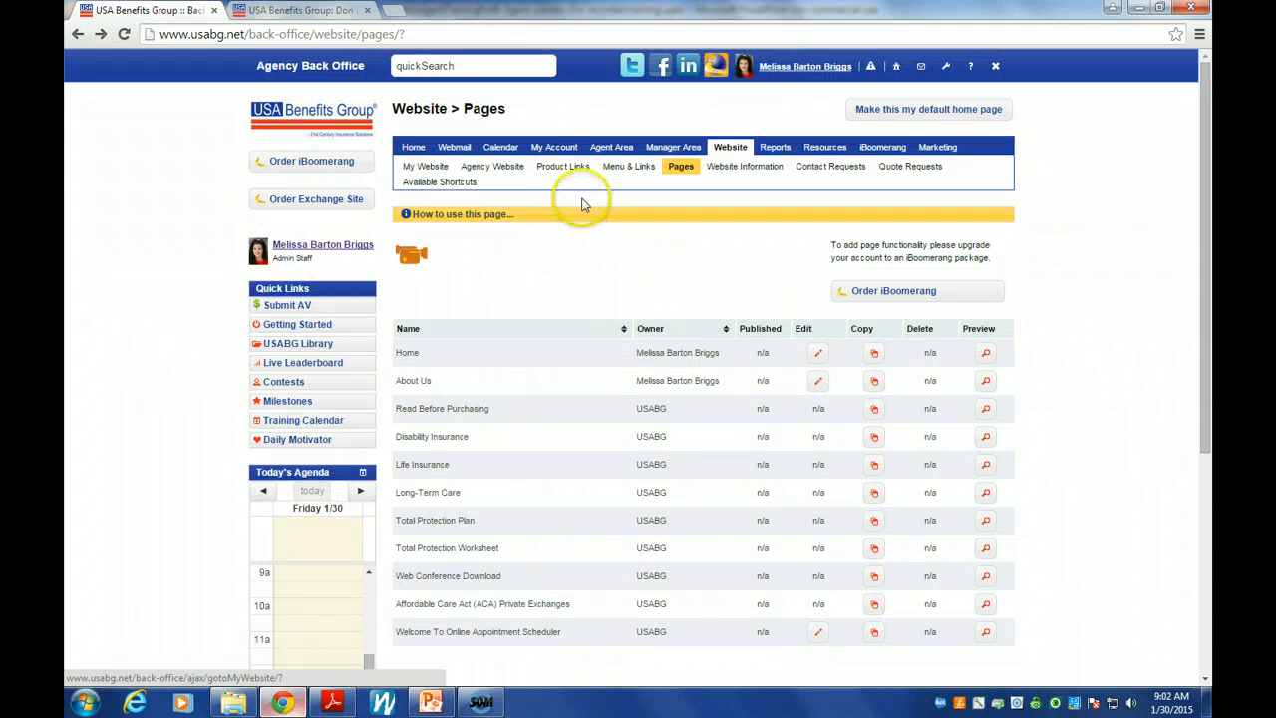
Open the website's product links and add the Individual Major Medical ACA Off Exchange and On Exchange coverage types for display, with On Exchange first
{"action": "left_click", "coordinate": [564, 169]}
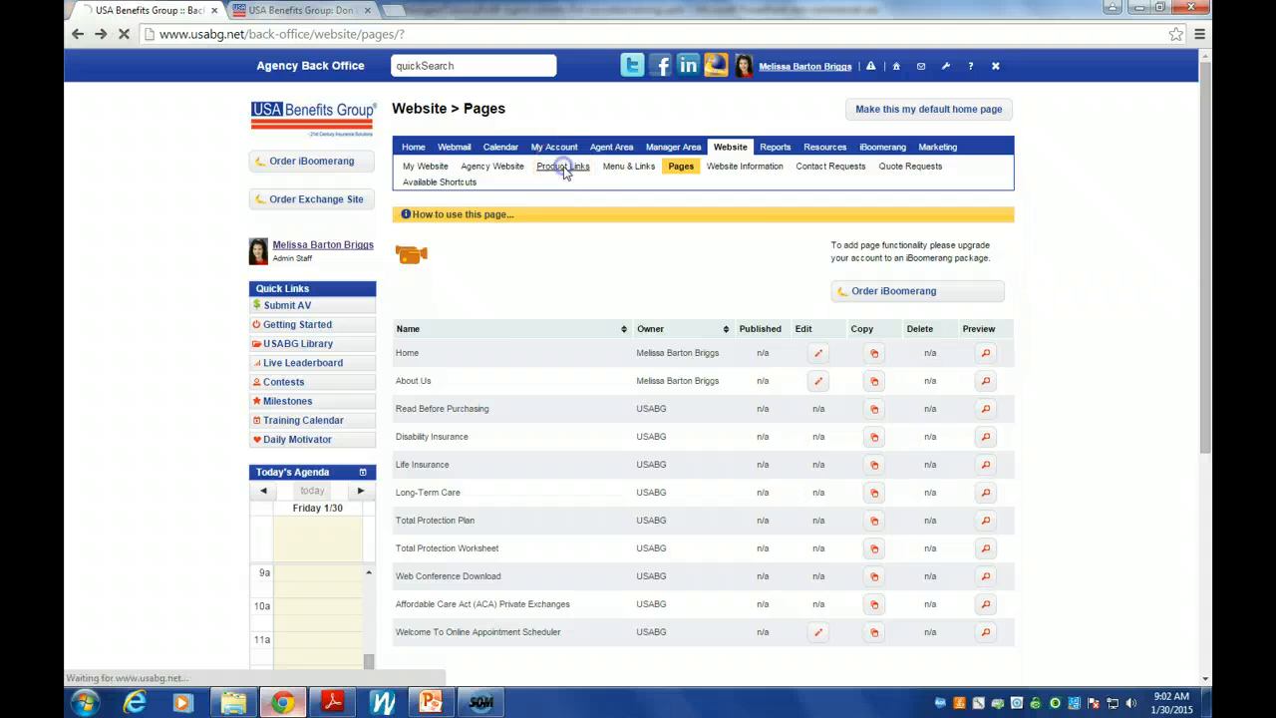
{"action": "scroll", "coordinate": [1119, 429], "scroll_direction": "up", "scroll_amount": 4}
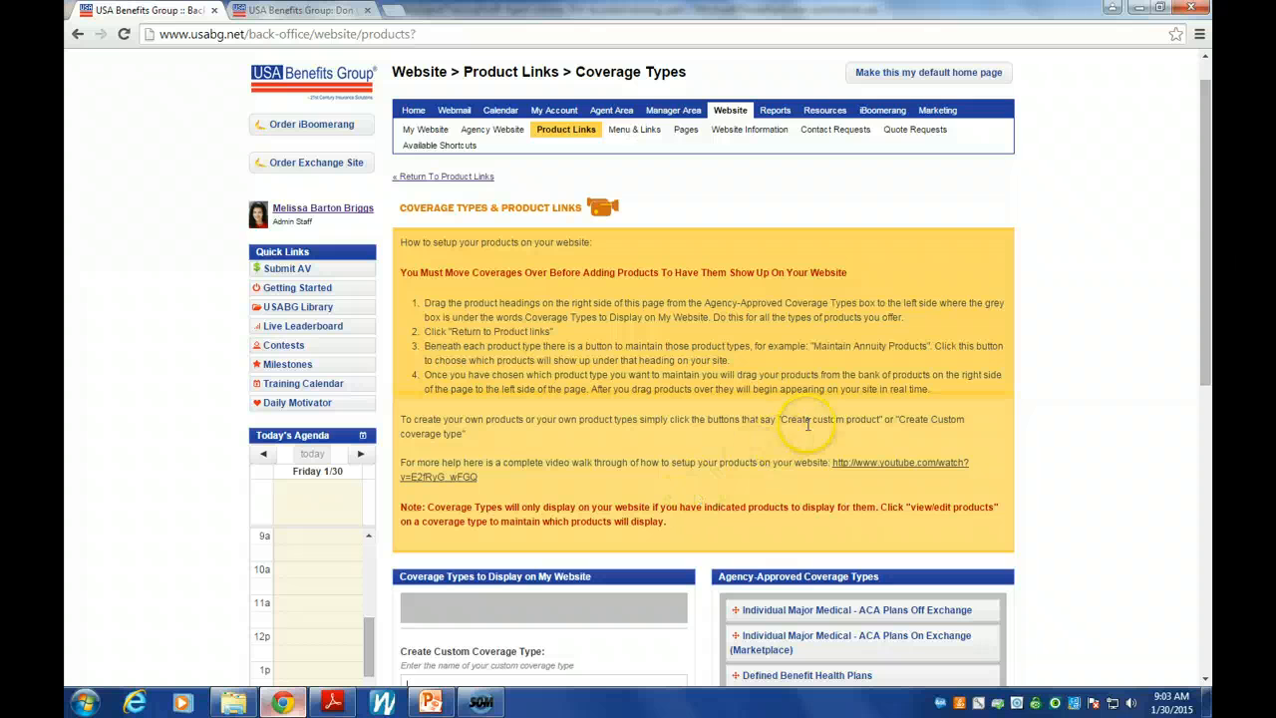
{"action": "scroll", "coordinate": [1085, 366], "scroll_direction": "down", "scroll_amount": 2}
{"action": "scroll", "coordinate": [1086, 367], "scroll_direction": "down", "scroll_amount": 3}
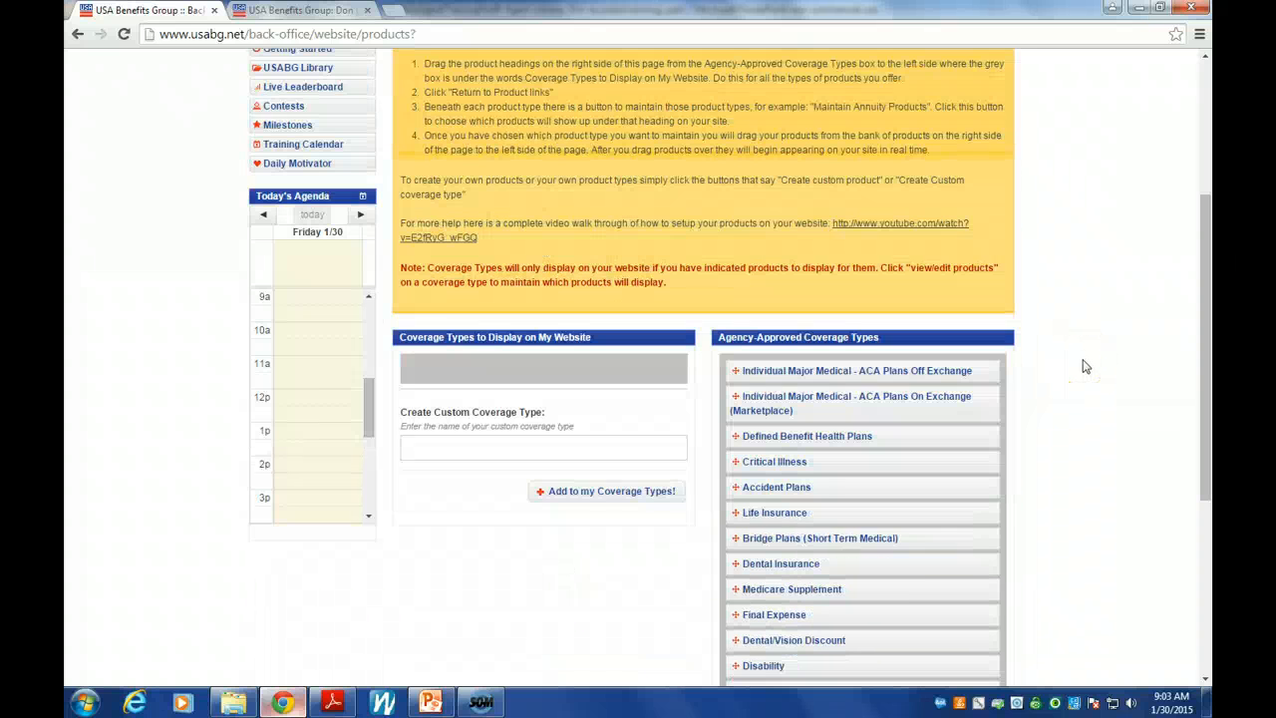
{"action": "scroll", "coordinate": [1085, 367], "scroll_direction": "down", "scroll_amount": 2}
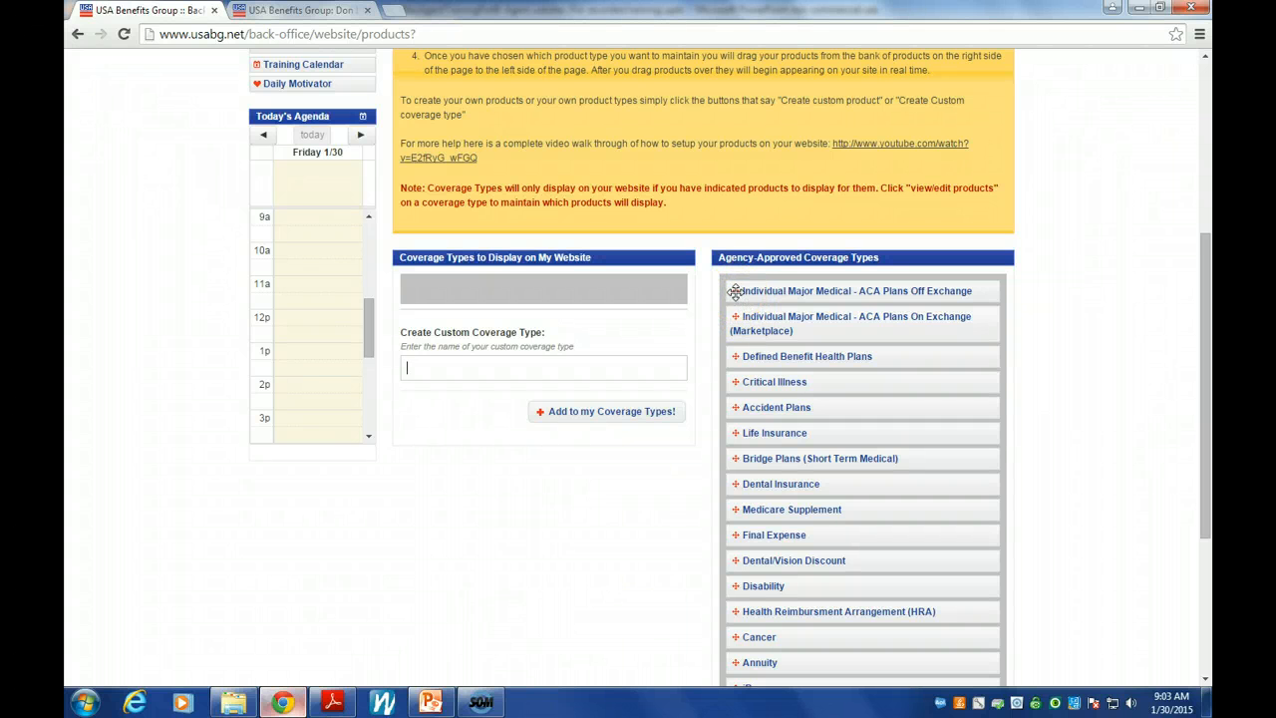
{"action": "left_click_drag", "start_coordinate": [734, 291], "coordinate": [415, 289]}
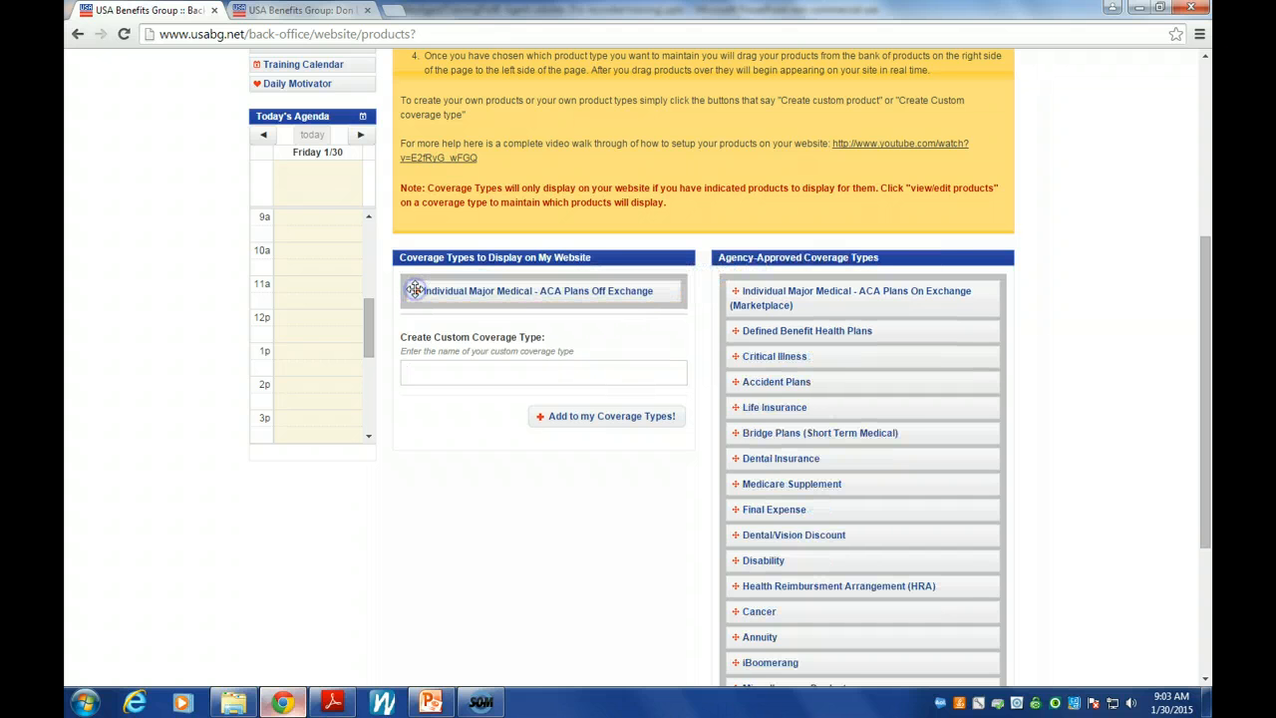
{"action": "left_click", "coordinate": [433, 264]}
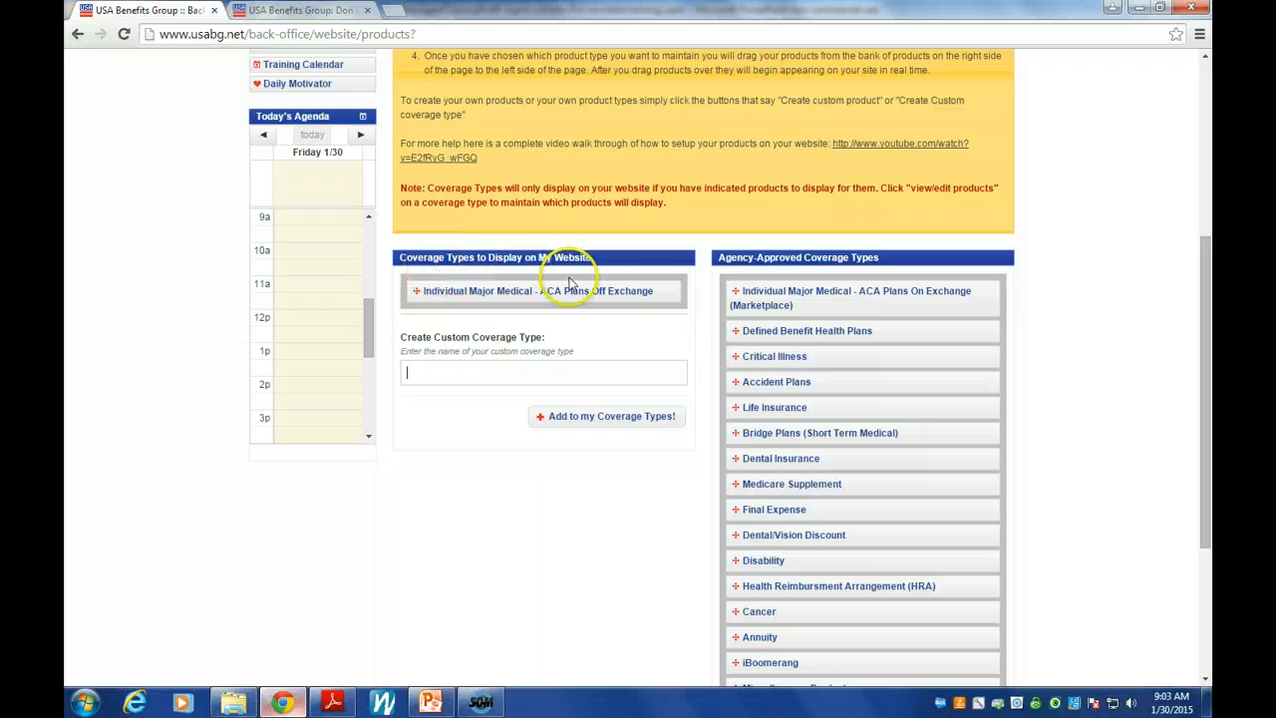
{"action": "left_click_drag", "start_coordinate": [736, 293], "coordinate": [419, 287]}
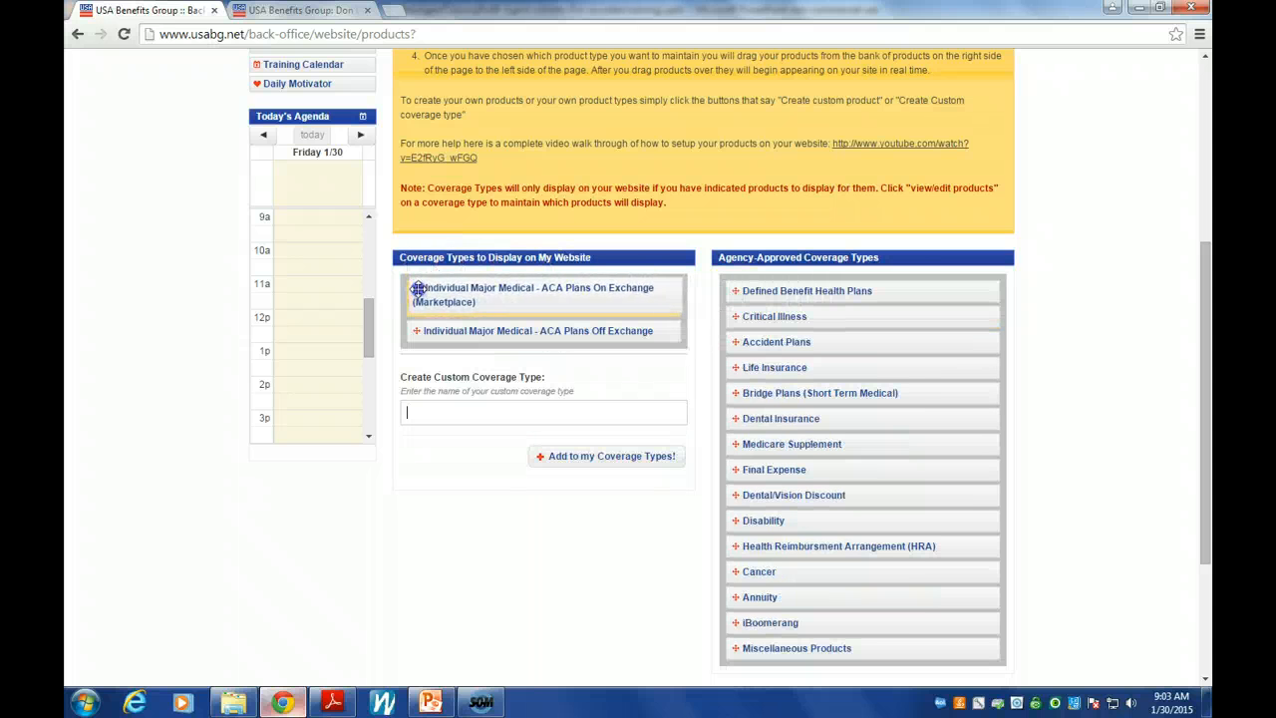
Add Critical Illness, Life Insurance, Bridge Plans (Short Term Medical) and Medicare Supplement to the coverage types displayed on the website
{"action": "left_click_drag", "start_coordinate": [731, 317], "coordinate": [422, 356]}
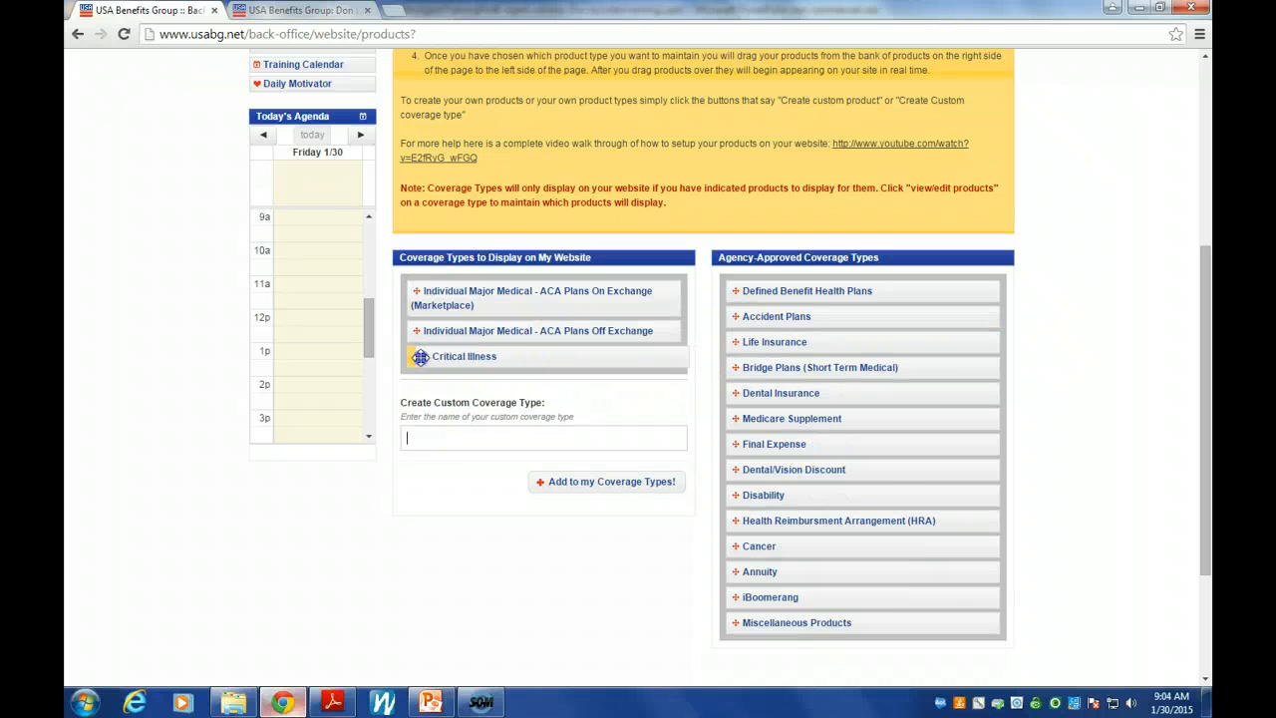
{"action": "left_click_drag", "start_coordinate": [731, 340], "coordinate": [427, 373]}
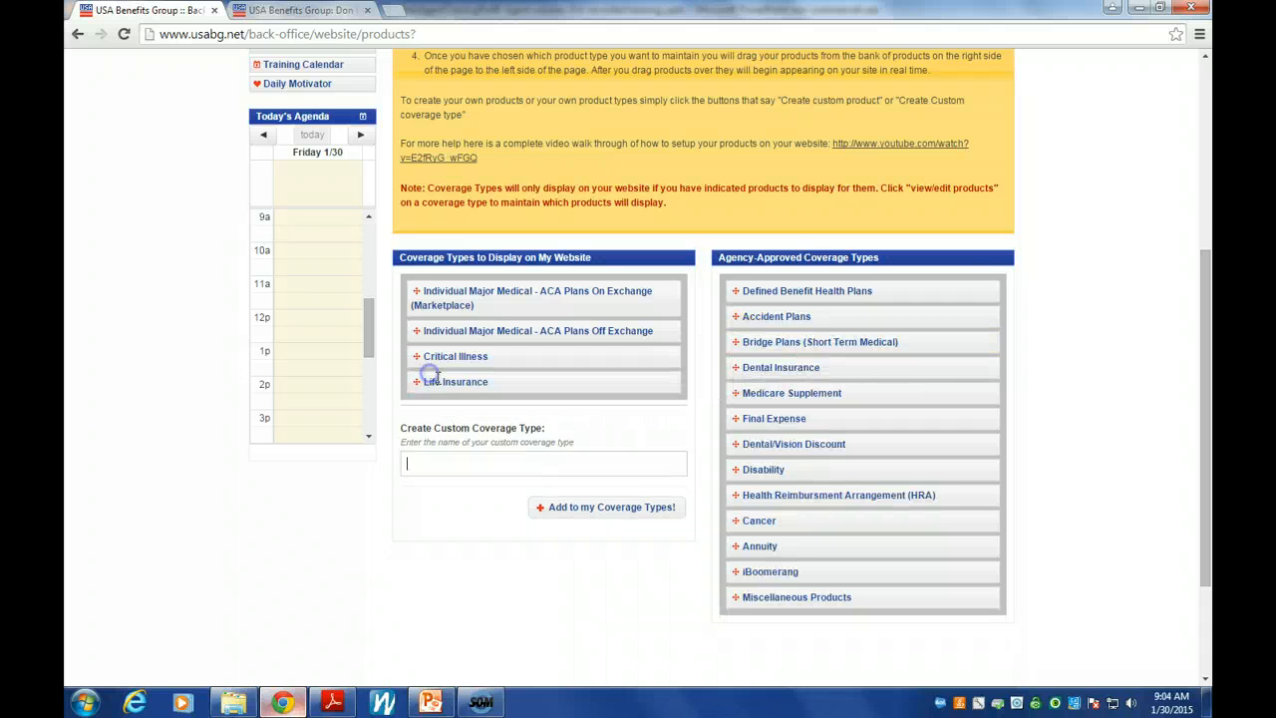
{"action": "left_click_drag", "start_coordinate": [730, 341], "coordinate": [424, 407]}
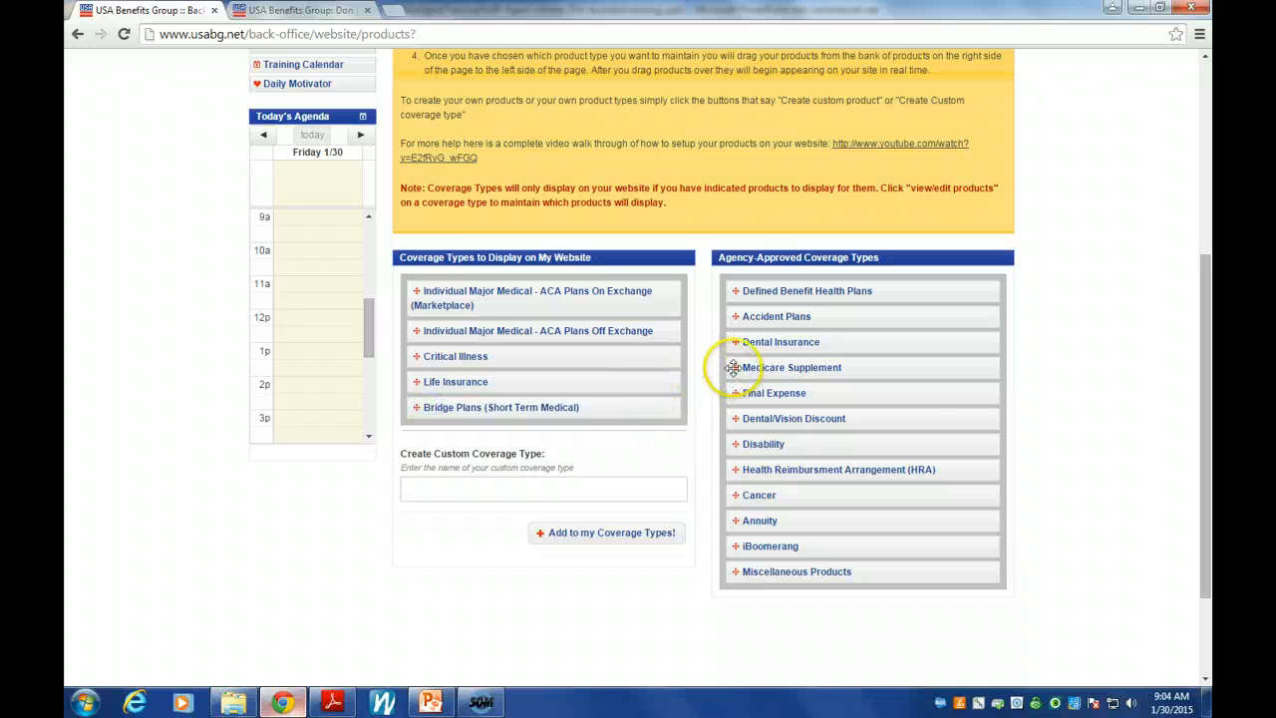
{"action": "left_click_drag", "start_coordinate": [746, 366], "coordinate": [420, 435]}
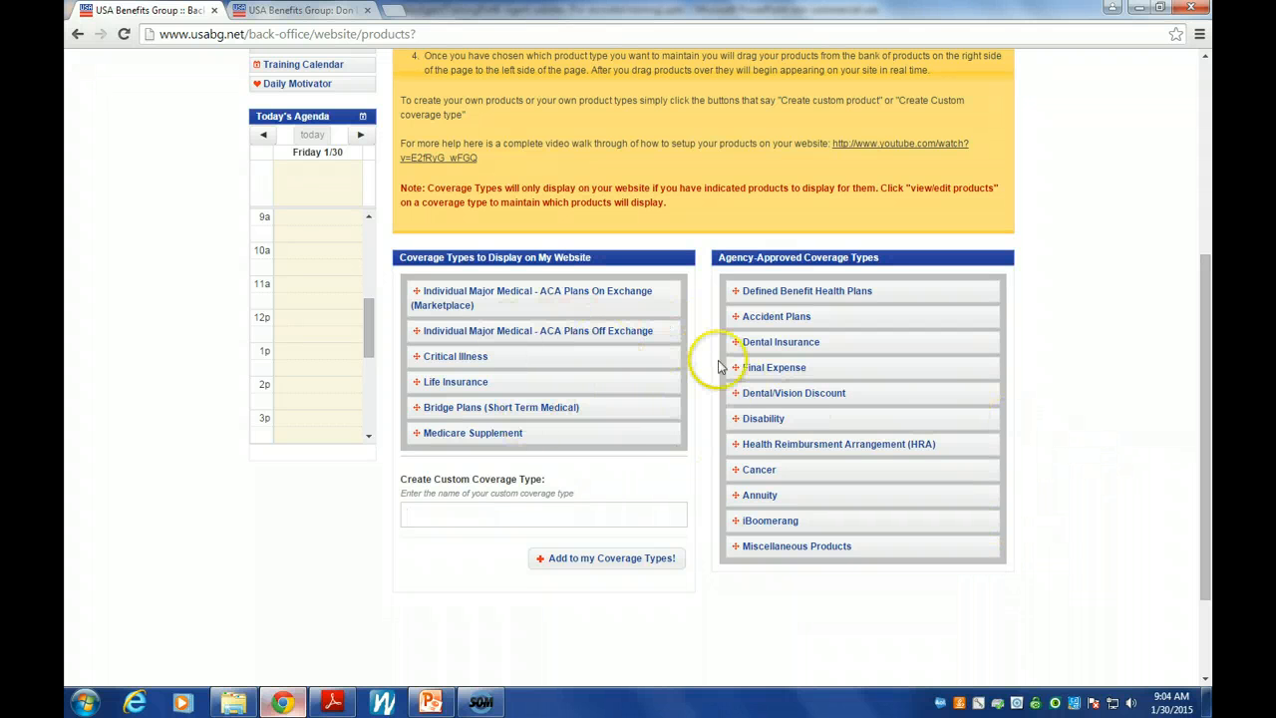
Return to the product links and review the sections for the added coverage types
{"action": "scroll", "coordinate": [1057, 407], "scroll_direction": "up", "scroll_amount": 1}
{"action": "scroll", "coordinate": [1057, 407], "scroll_direction": "up", "scroll_amount": 3}
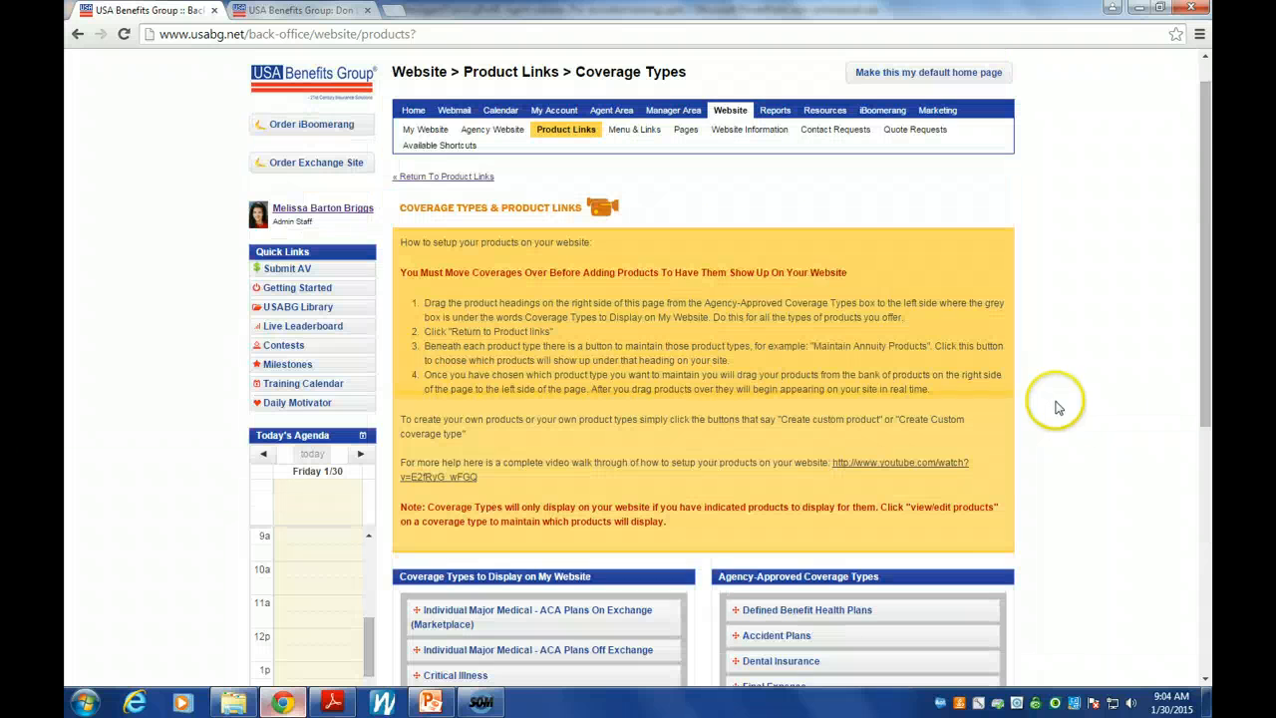
{"action": "left_click", "coordinate": [434, 178]}
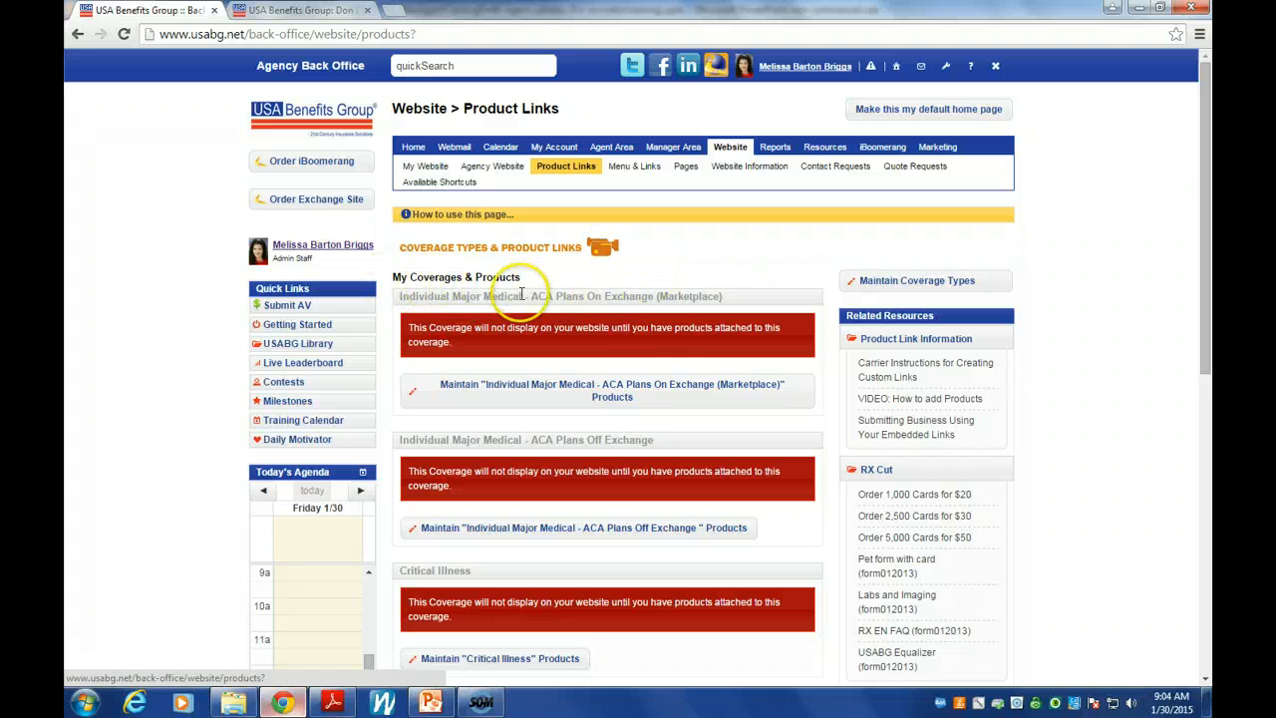
{"action": "scroll", "coordinate": [671, 346], "scroll_direction": "down", "scroll_amount": 5}
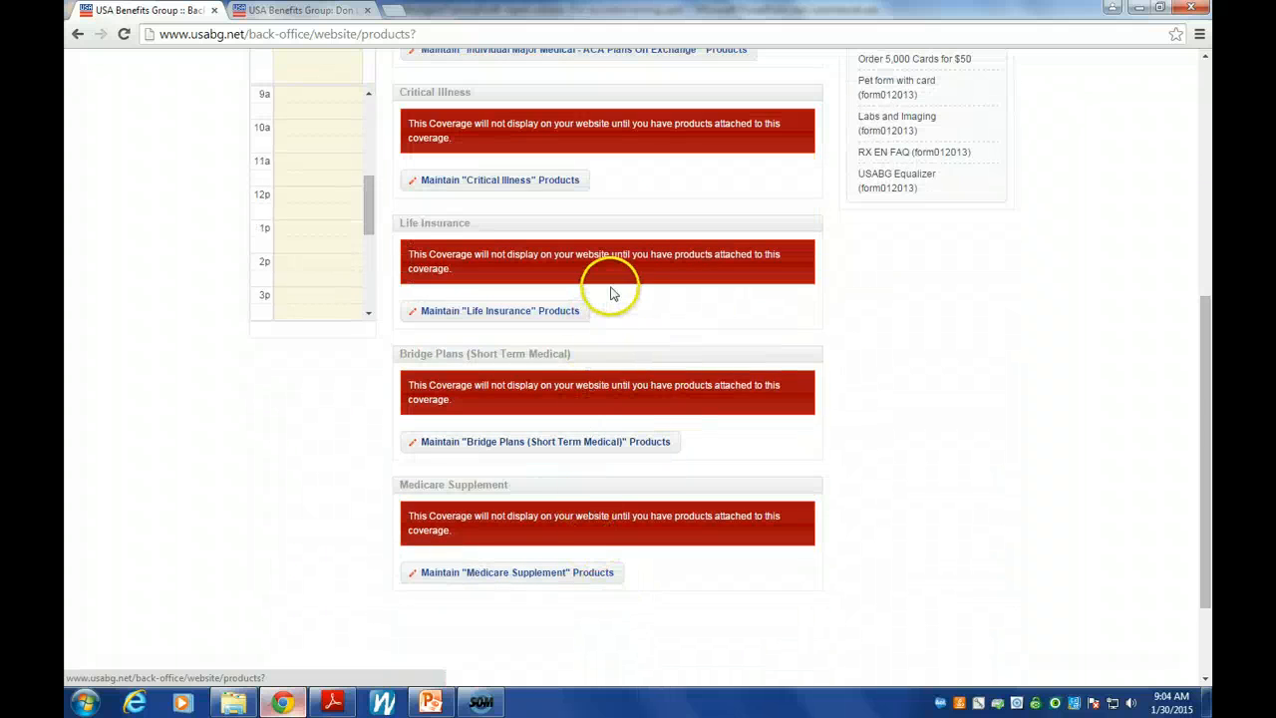
{"action": "scroll", "coordinate": [609, 290], "scroll_direction": "up", "scroll_amount": 4}
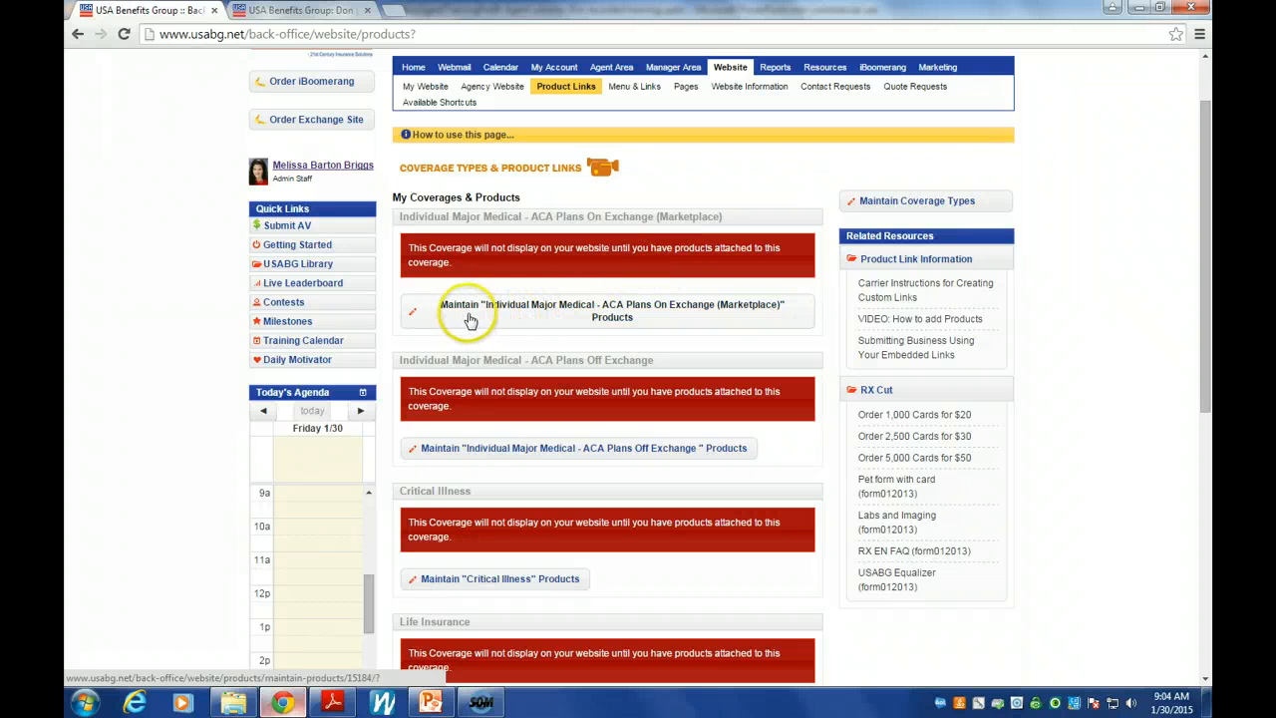
Maintain the Individual Major Medical On Exchange (Marketplace) products and add the Humana, UnitedHealthOne and HCSC ACA plans for display on the website
{"action": "left_click", "coordinate": [518, 321]}
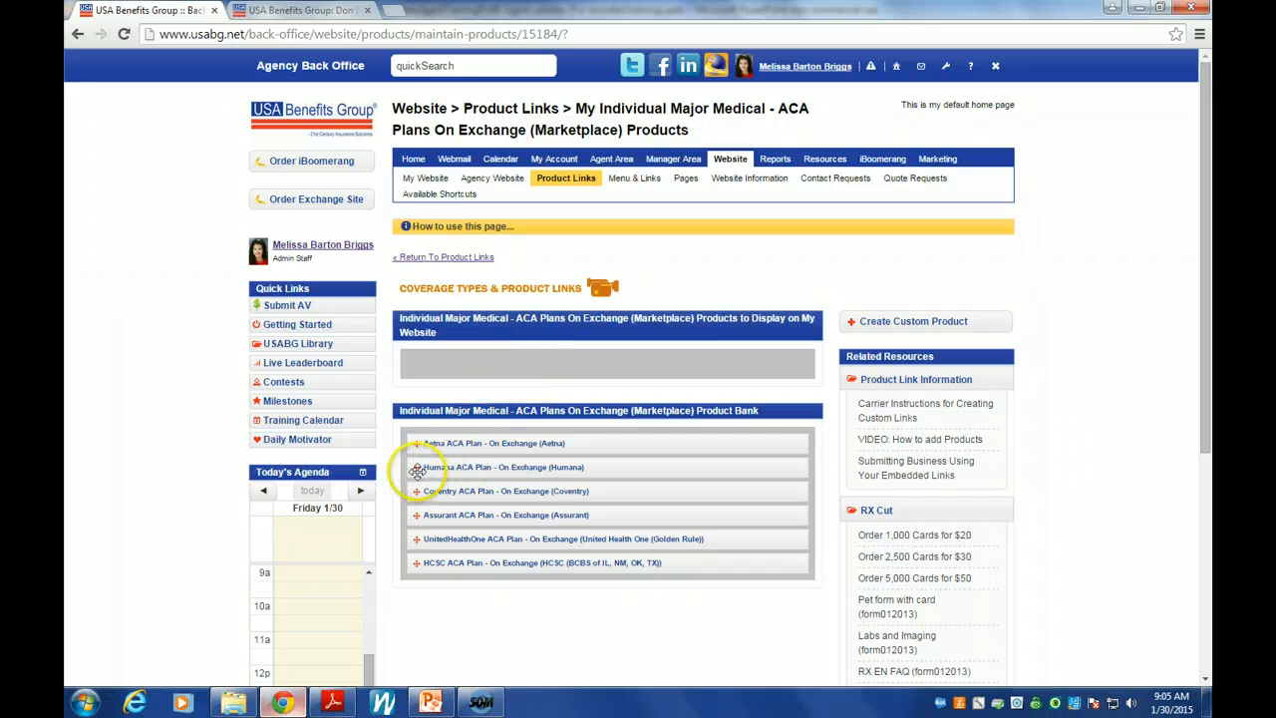
{"action": "left_click_drag", "start_coordinate": [417, 470], "coordinate": [422, 367]}
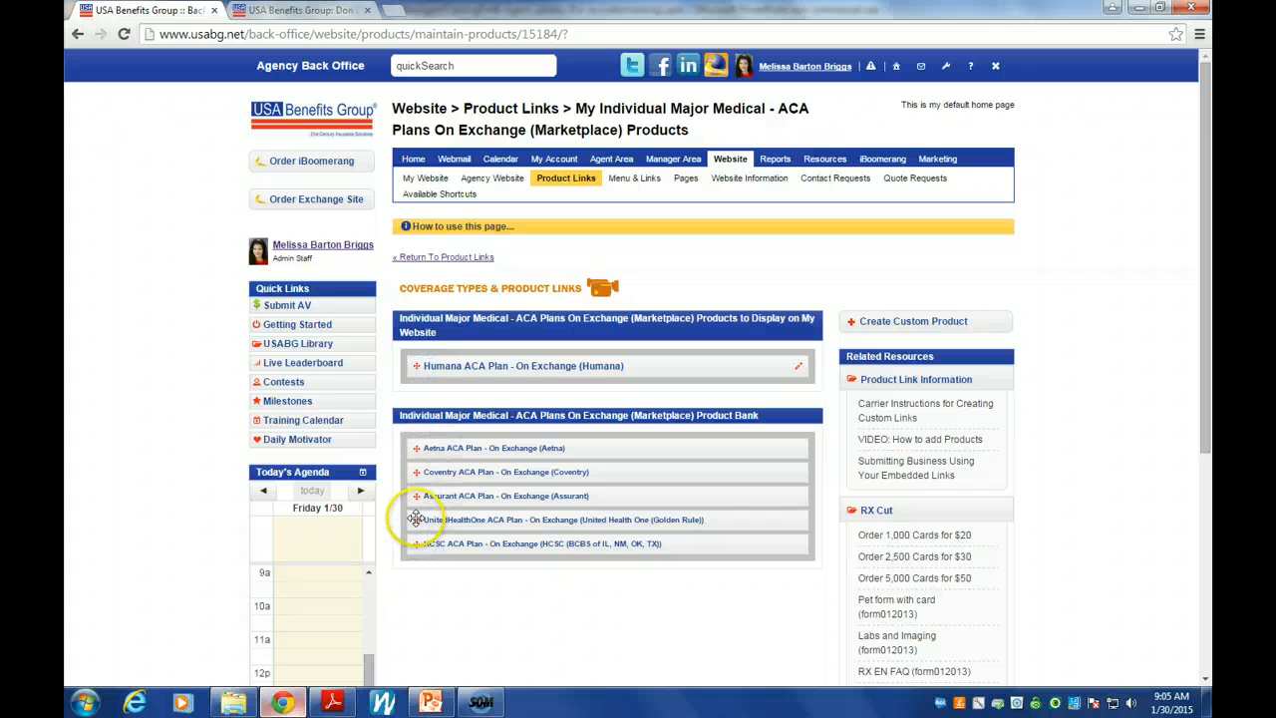
{"action": "left_click_drag", "start_coordinate": [416, 519], "coordinate": [421, 379]}
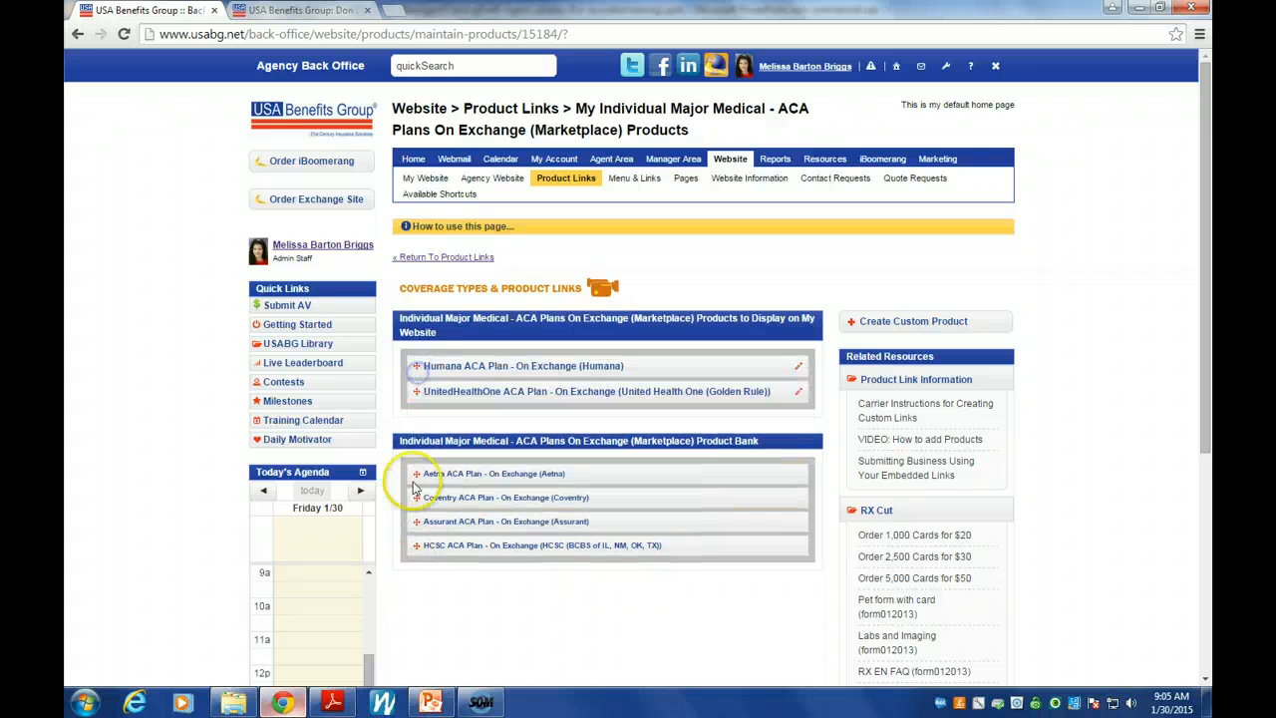
{"action": "left_click_drag", "start_coordinate": [417, 545], "coordinate": [422, 415]}
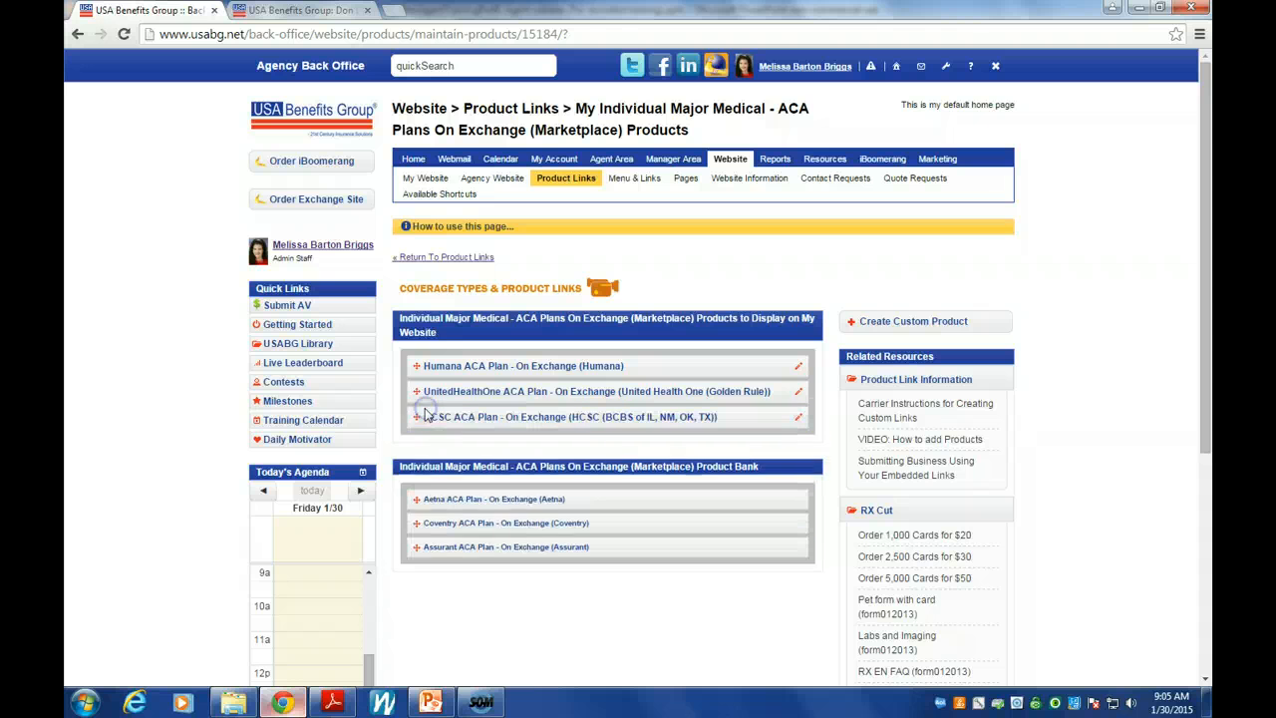
Maintain the Individual Major Medical Off Exchange products and add the Humana, UnitedHealthOne and HCSC ACA plans for display on the website
{"action": "left_click", "coordinate": [417, 257]}
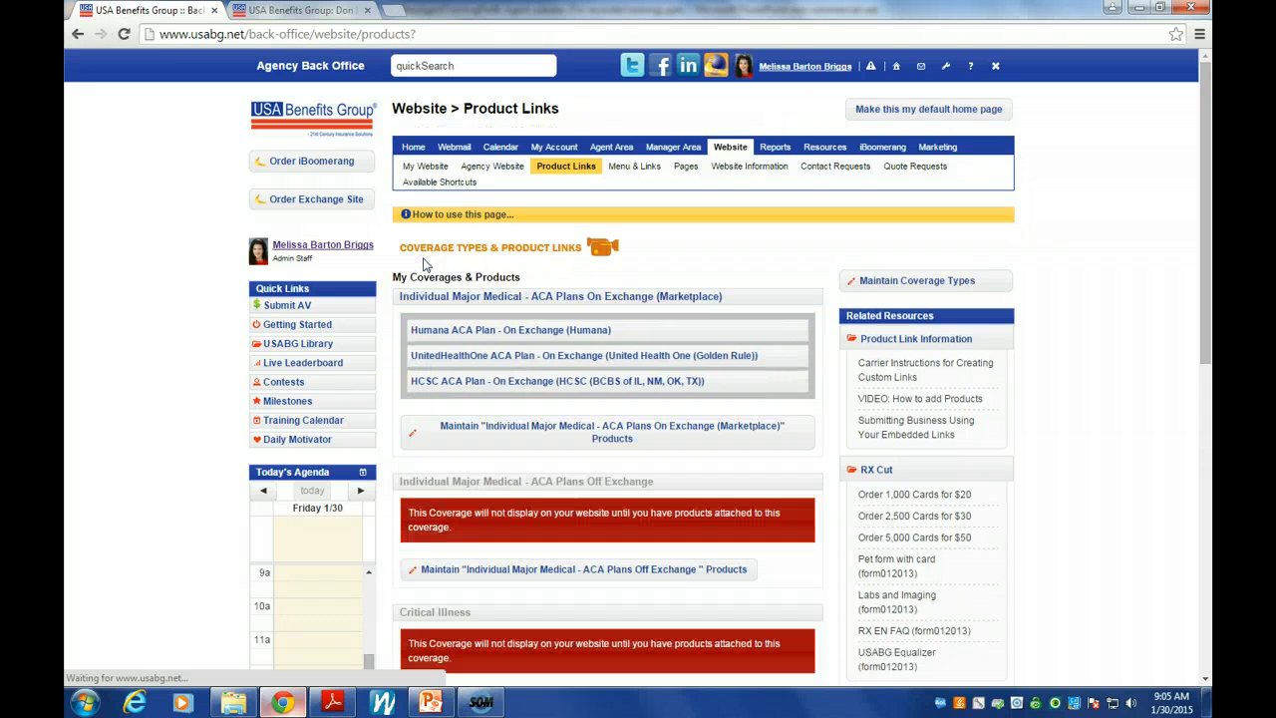
{"action": "left_click", "coordinate": [514, 574]}
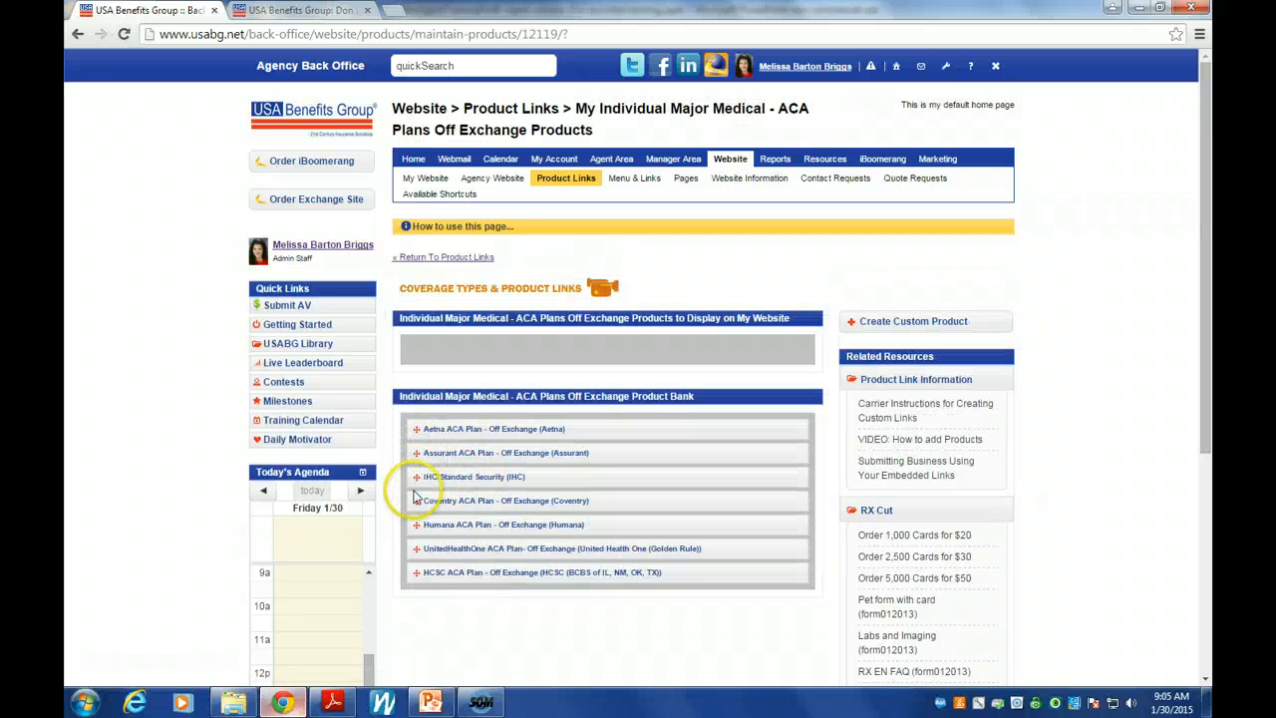
{"action": "left_click_drag", "start_coordinate": [417, 525], "coordinate": [424, 351]}
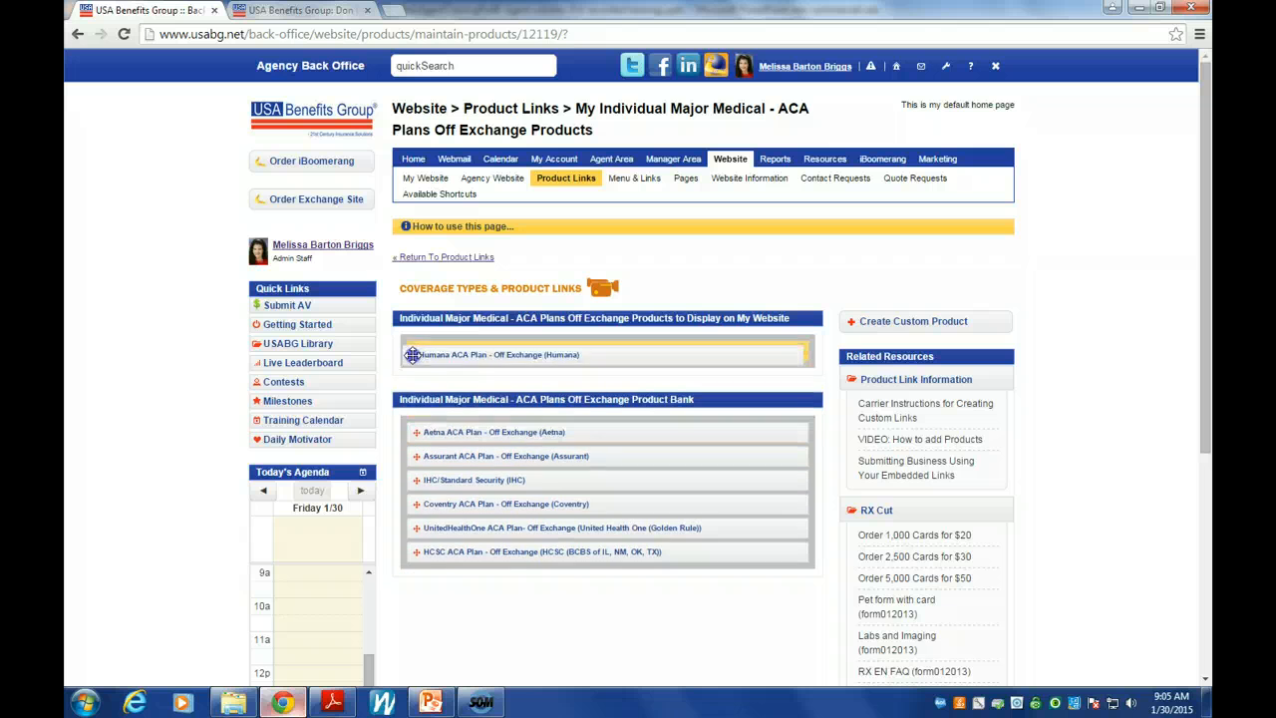
{"action": "left_click_drag", "start_coordinate": [414, 529], "coordinate": [422, 377]}
{"action": "left_click_drag", "start_coordinate": [419, 569], "coordinate": [427, 402]}
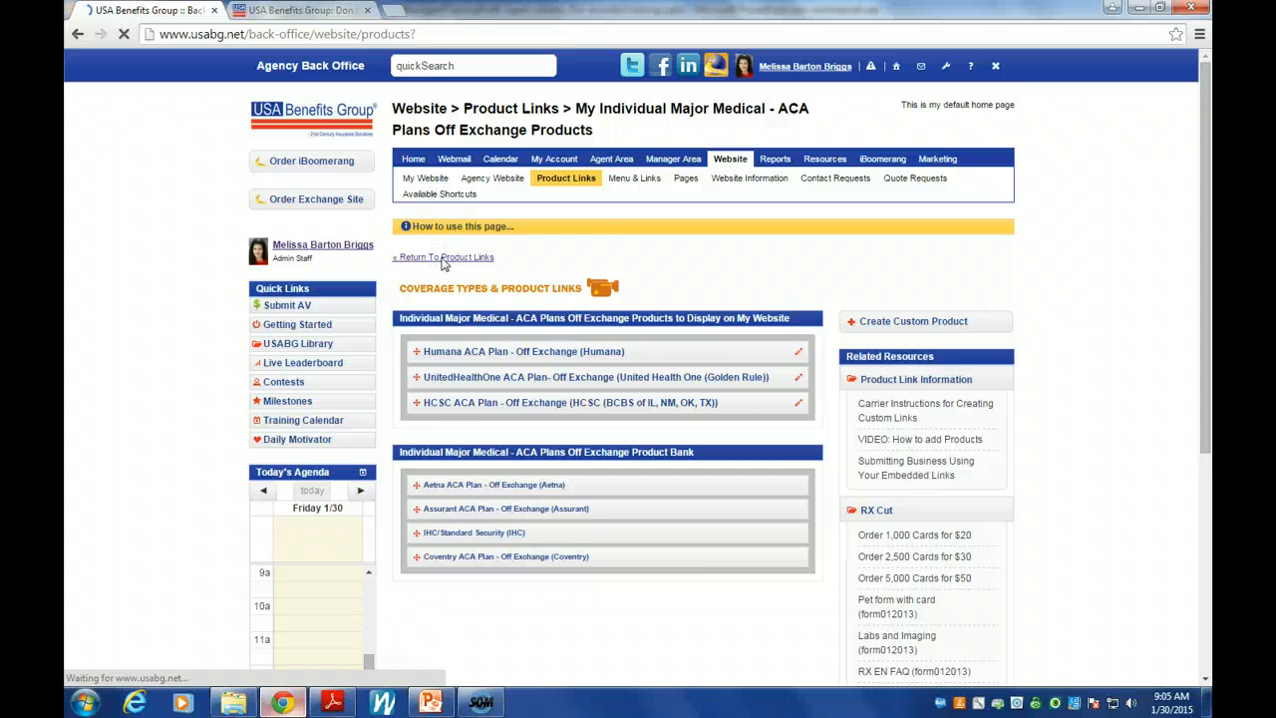
Maintain the Critical Illness products and add Colorado Bankers and Humana for display on the website
{"action": "scroll", "coordinate": [606, 435], "scroll_direction": "down", "scroll_amount": 3}
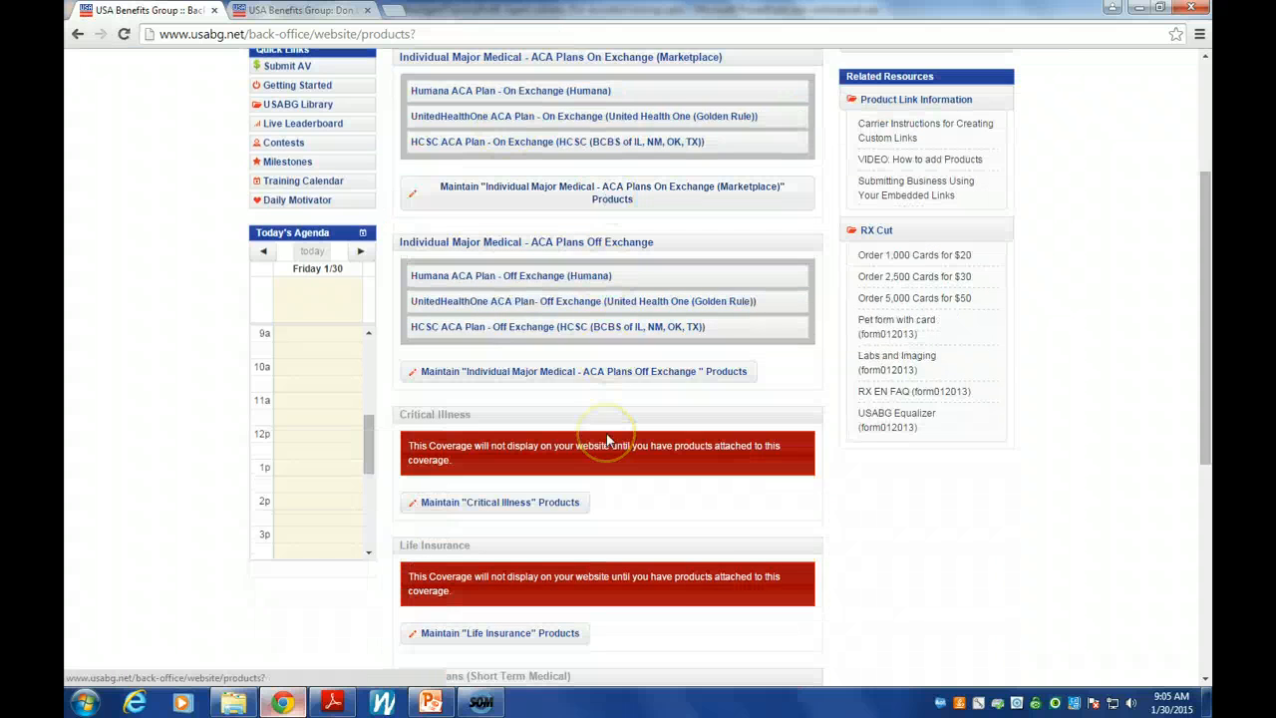
{"action": "left_click", "coordinate": [552, 506]}
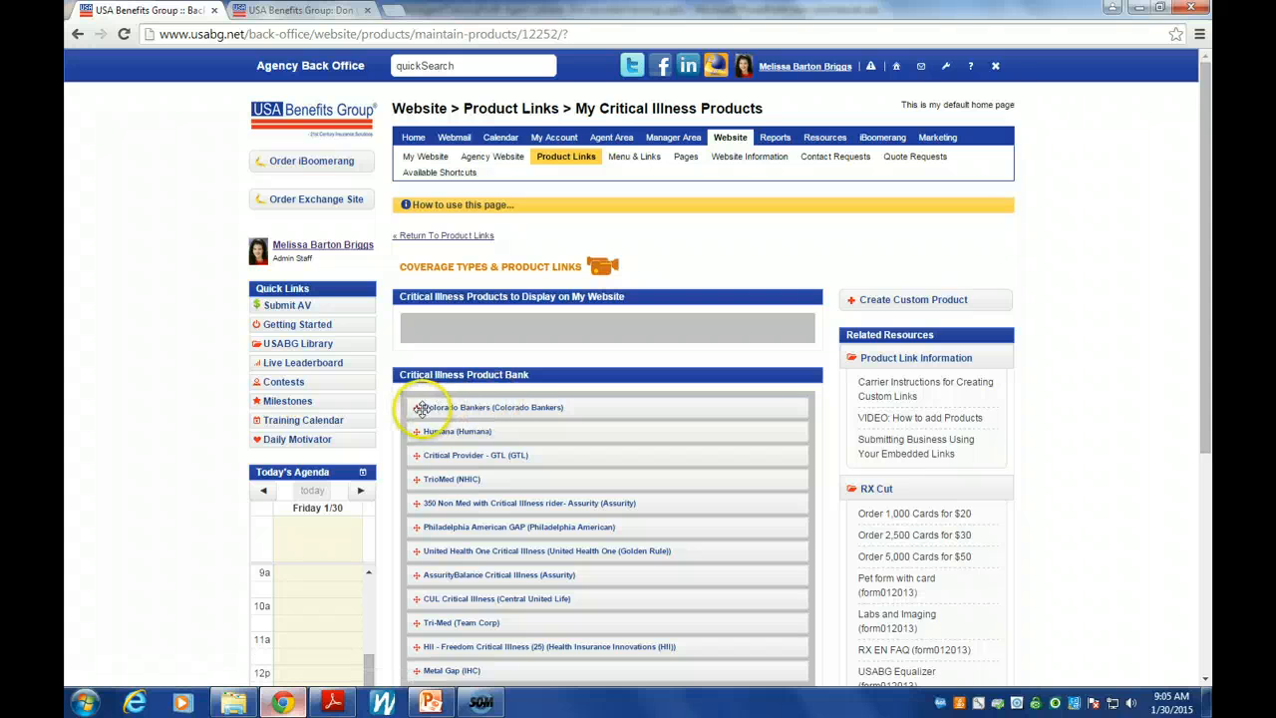
{"action": "left_click", "coordinate": [422, 408]}
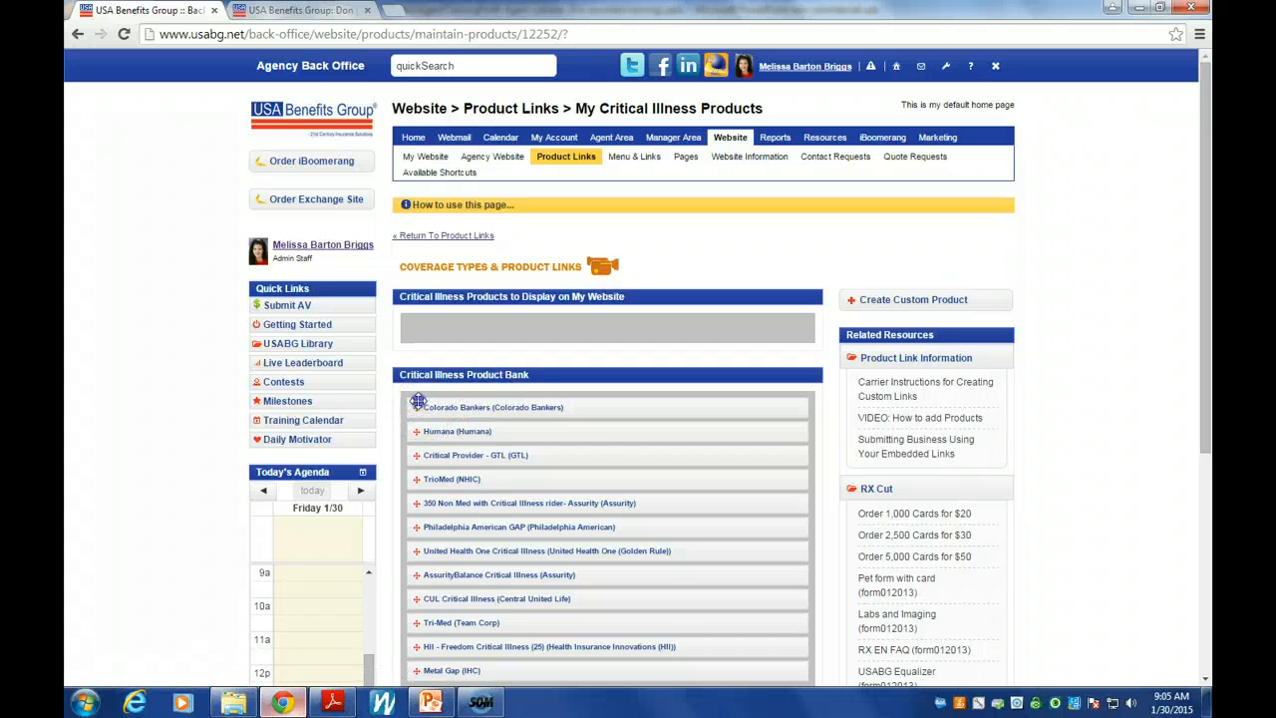
{"action": "left_click_drag", "start_coordinate": [414, 412], "coordinate": [417, 351]}
{"action": "left_click", "coordinate": [433, 238]}
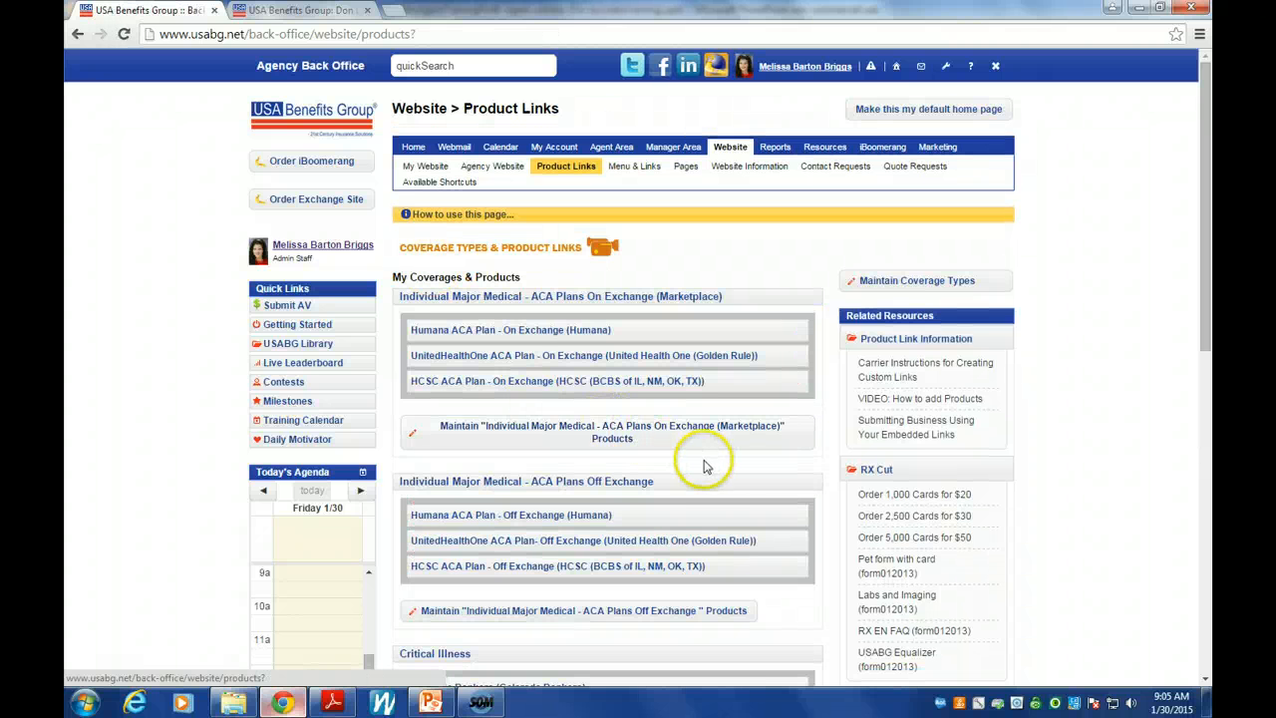
Review the coverages in the product links and check the coverage types listed under Product Info on the live website
{"action": "scroll", "coordinate": [704, 462], "scroll_direction": "down", "scroll_amount": 3}
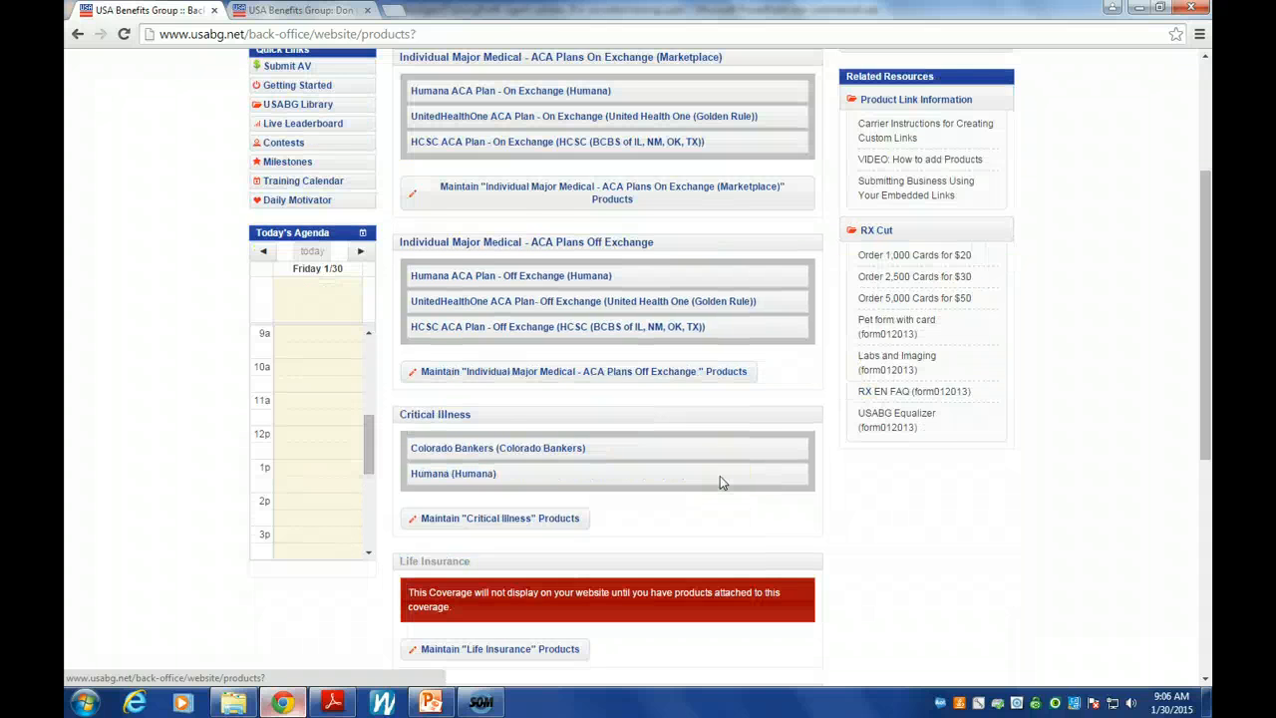
{"action": "scroll", "coordinate": [720, 481], "scroll_direction": "up", "scroll_amount": 3}
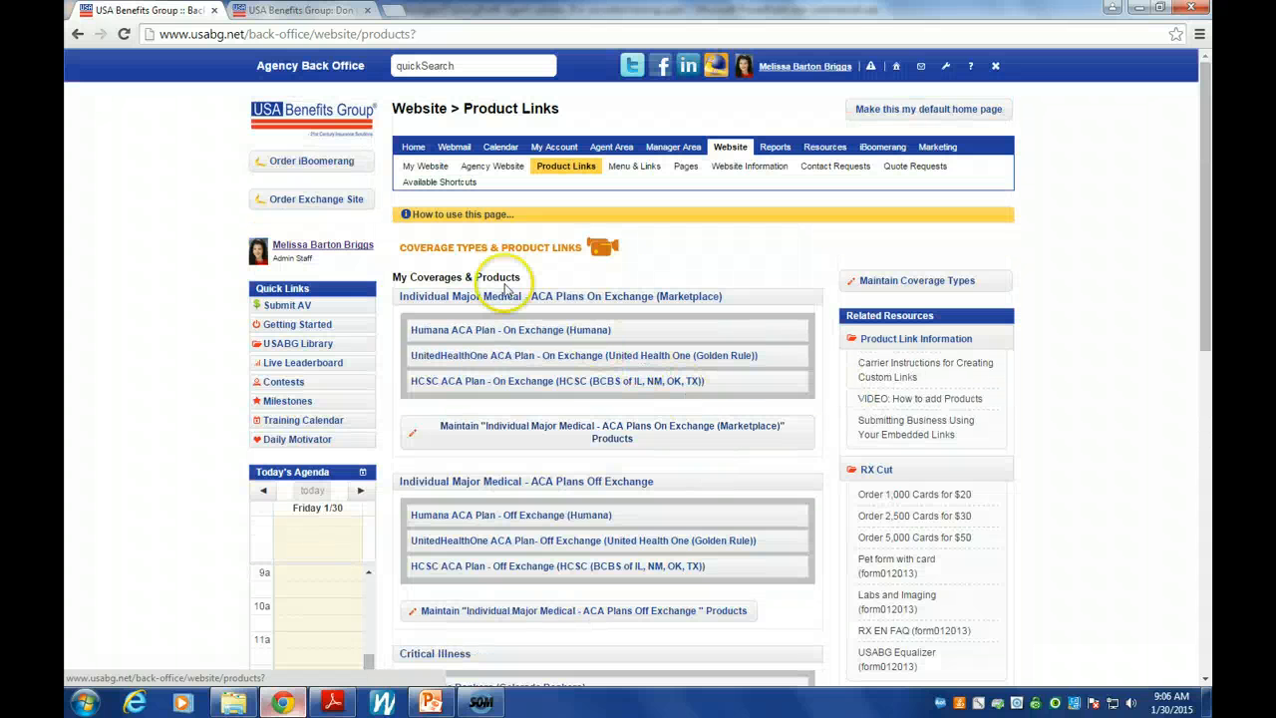
{"action": "left_click", "coordinate": [417, 166]}
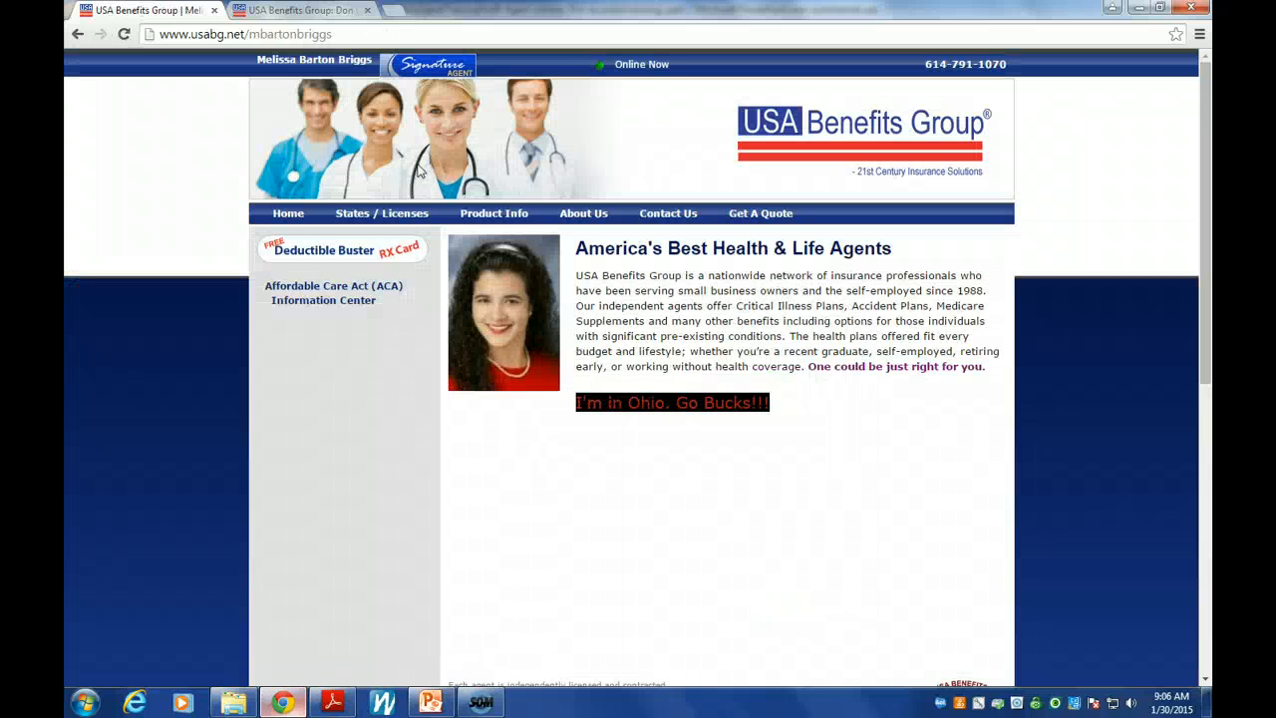
{"action": "mouse_move", "coordinate": [462, 214]}
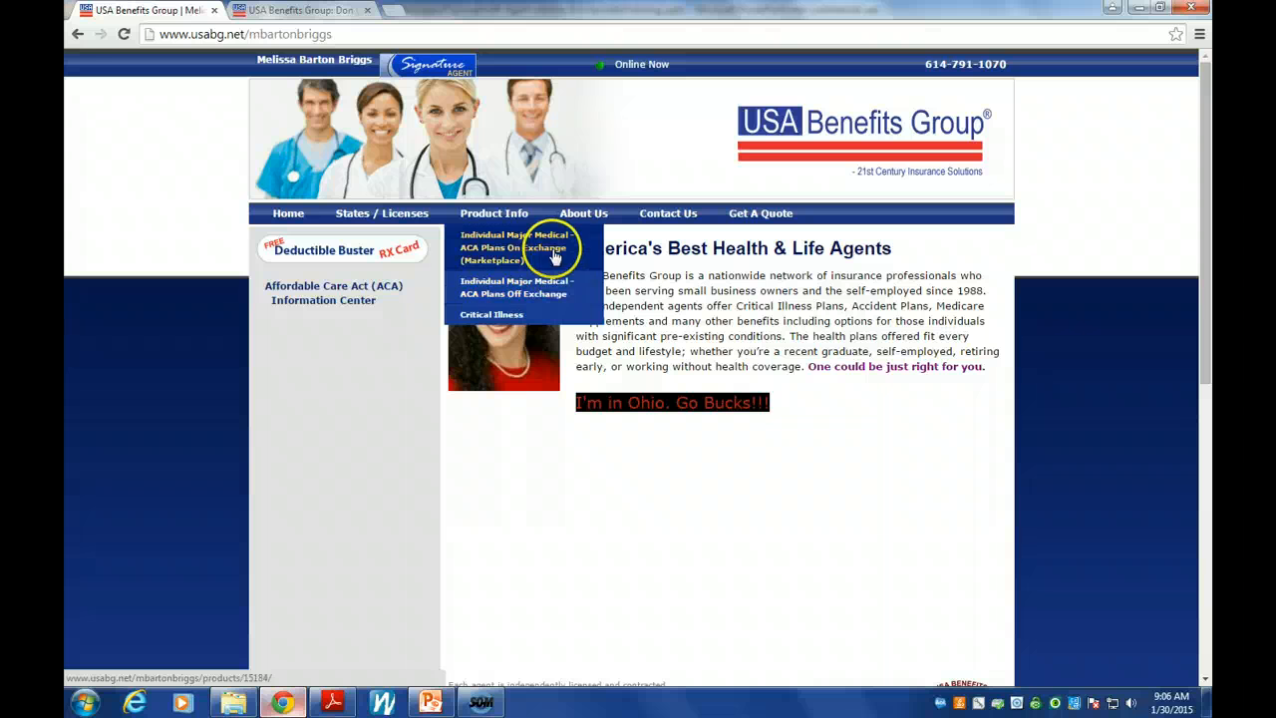
{"action": "left_click", "coordinate": [77, 34]}
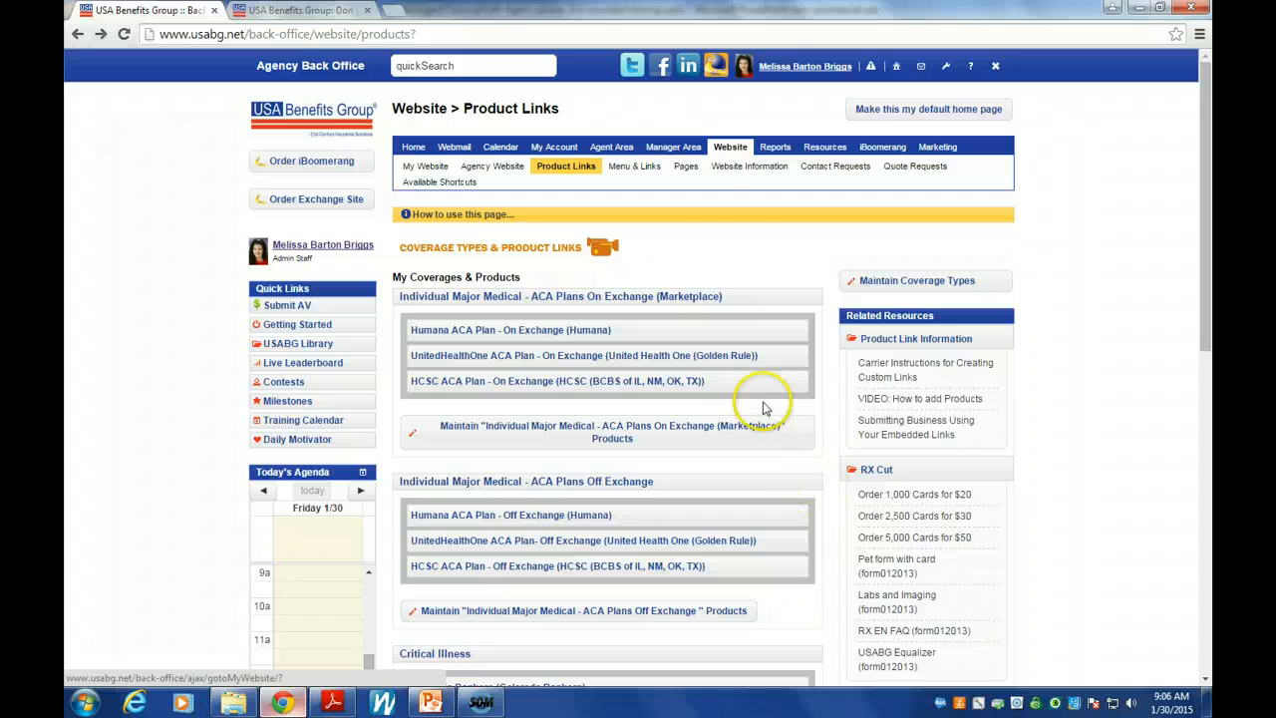
Open the website's menu and links settings and examine the matching side navigation on the live website
{"action": "left_click", "coordinate": [638, 171]}
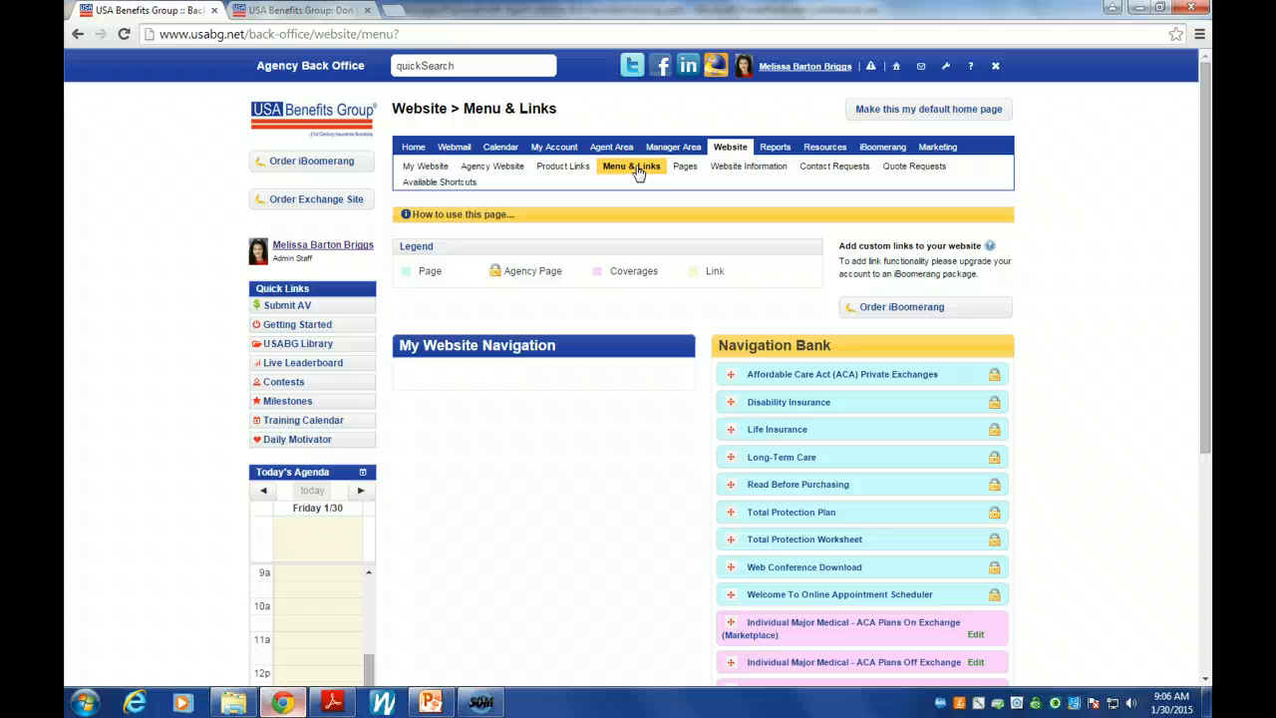
{"action": "left_click", "coordinate": [429, 165]}
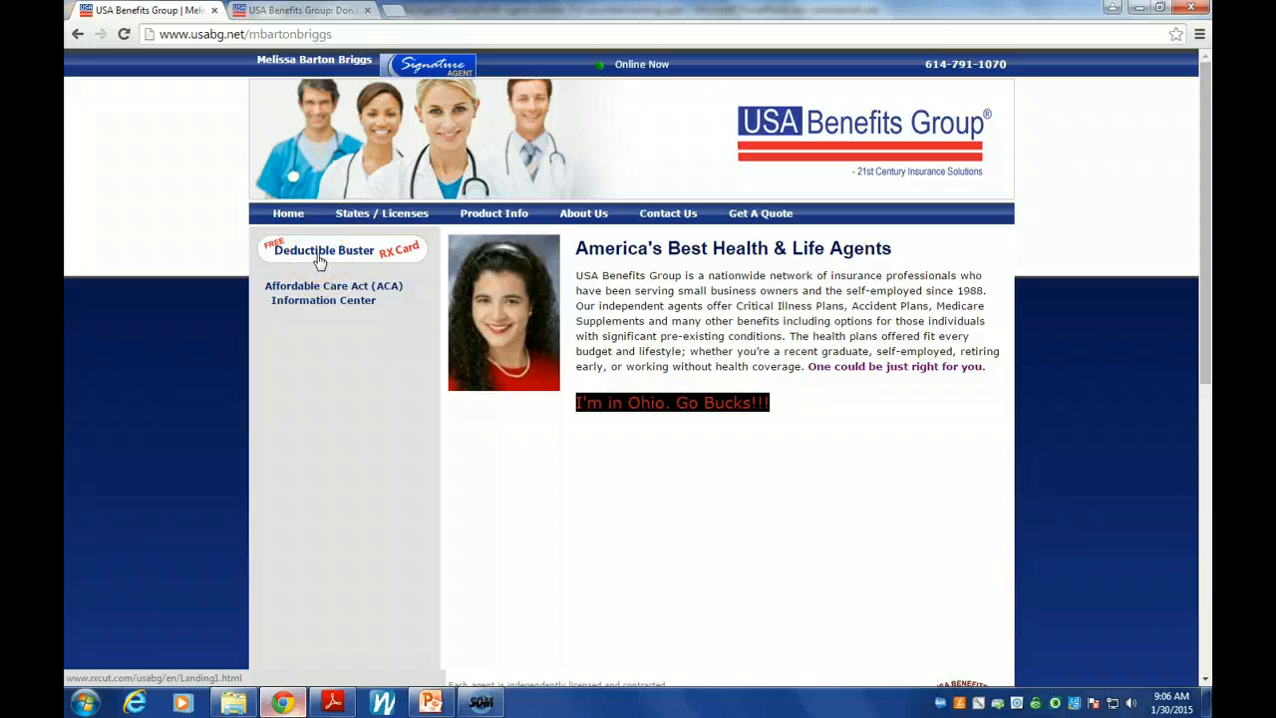
{"action": "left_click", "coordinate": [329, 294]}
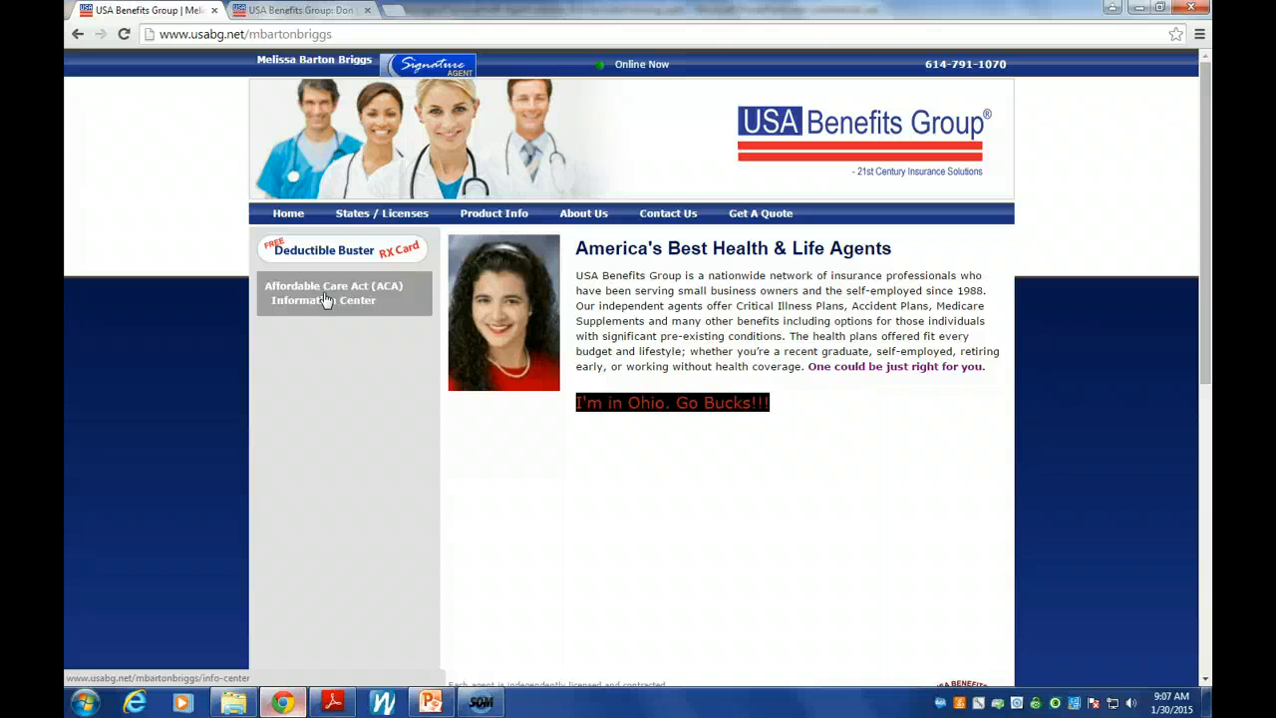
{"action": "left_click", "coordinate": [79, 35]}
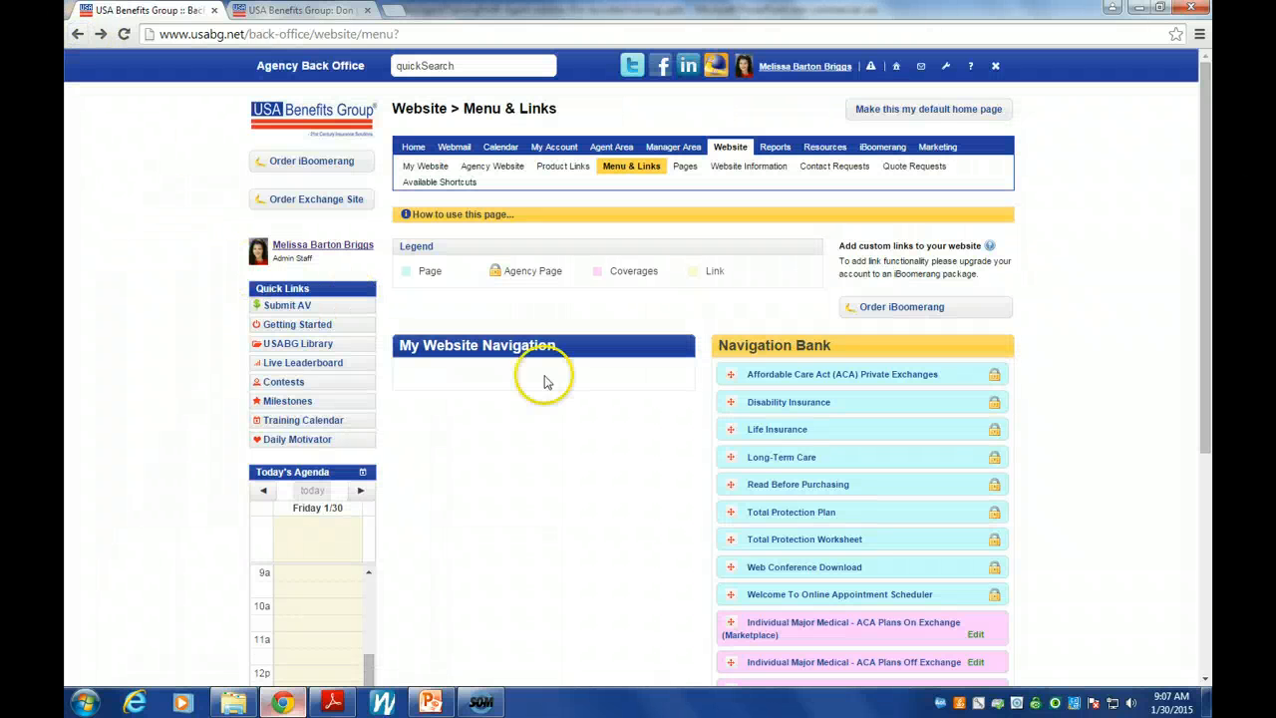
Add Read Before Purchasing, Total Protection Plan, Individual Major Medical On and Off Exchange, and Customer Satisfaction Survey to the website navigation and view the live website
{"action": "scroll", "coordinate": [599, 419], "scroll_direction": "down", "scroll_amount": 1}
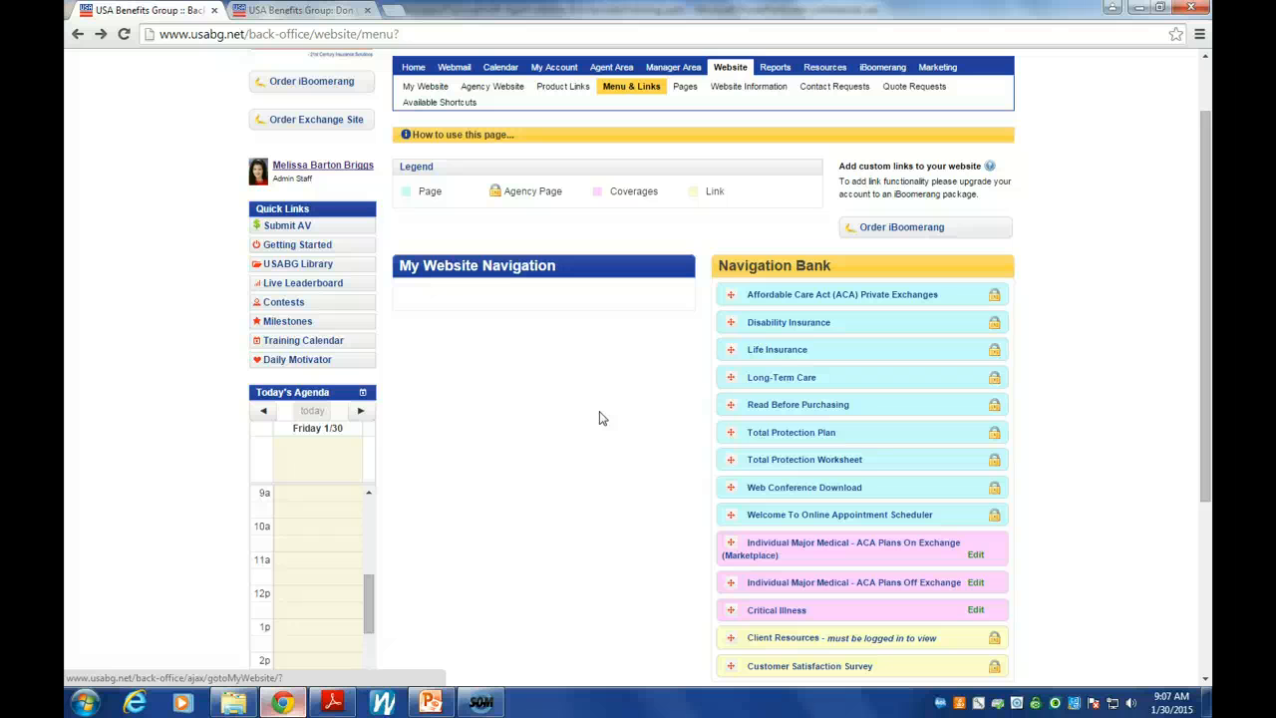
{"action": "left_click", "coordinate": [732, 406]}
{"action": "left_click_drag", "start_coordinate": [727, 405], "coordinate": [422, 292]}
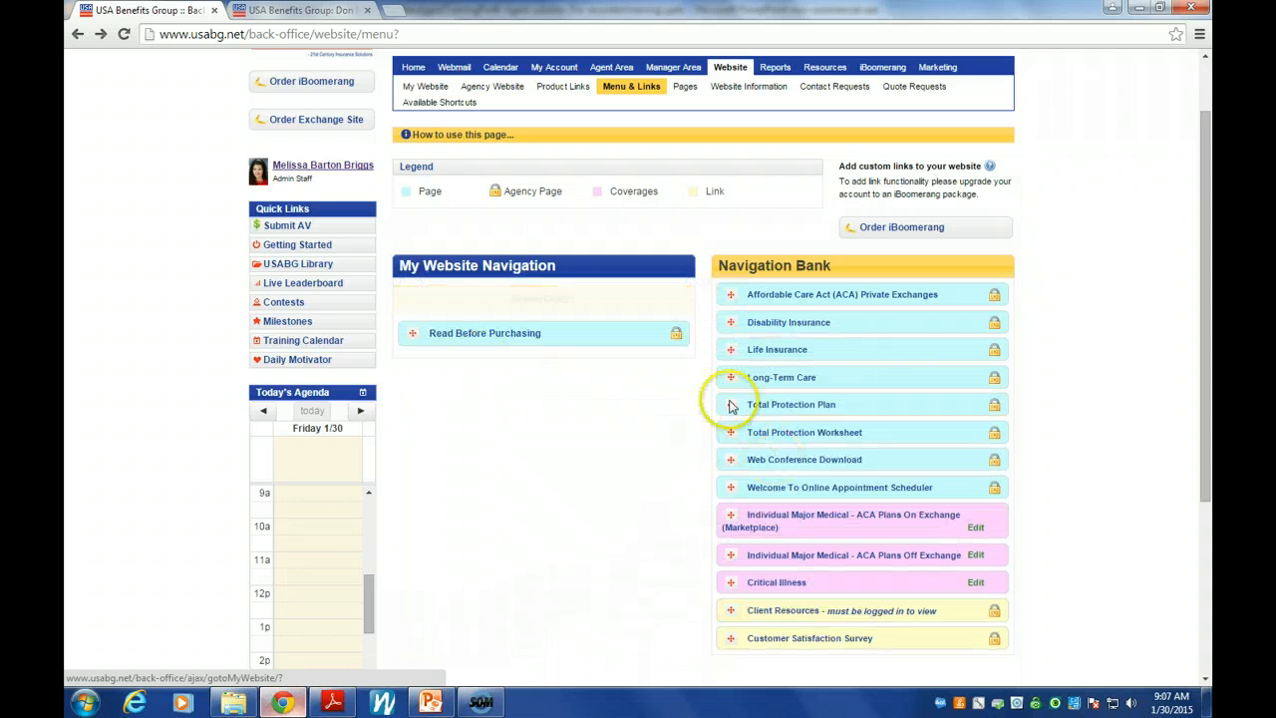
{"action": "left_click_drag", "start_coordinate": [736, 413], "coordinate": [395, 295]}
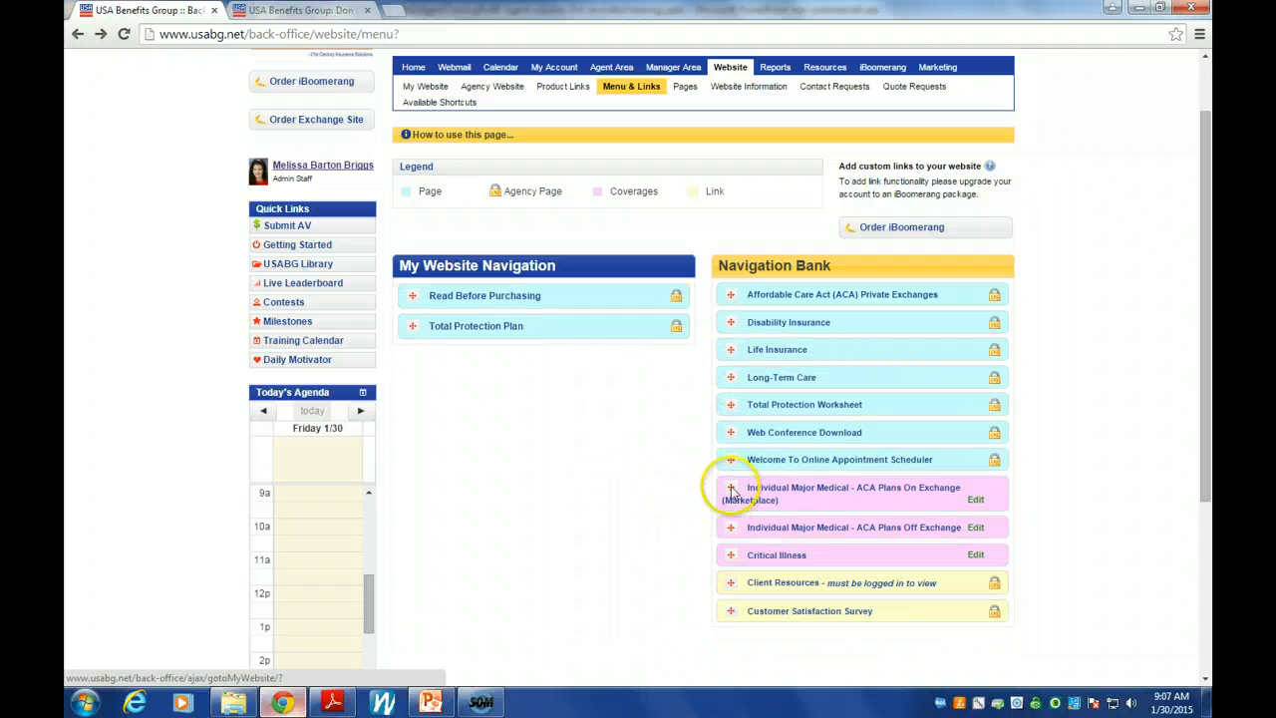
{"action": "left_click_drag", "start_coordinate": [731, 489], "coordinate": [419, 333]}
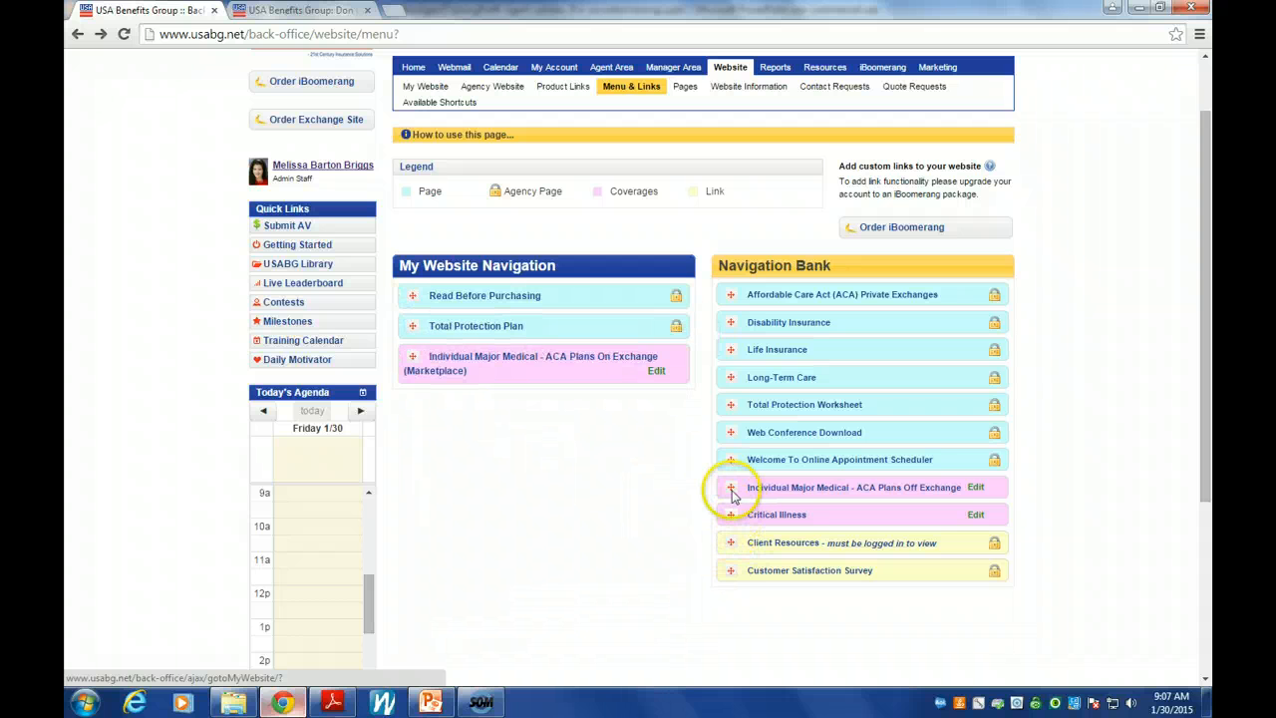
{"action": "left_click_drag", "start_coordinate": [730, 487], "coordinate": [409, 375]}
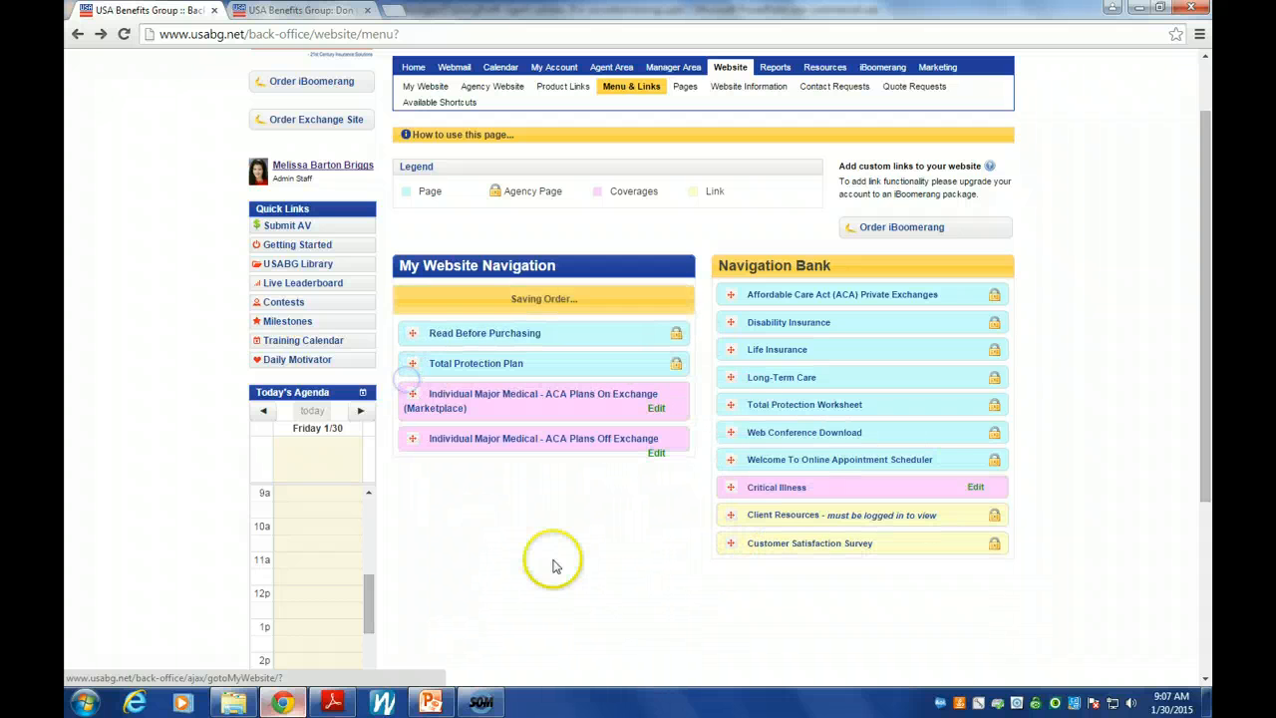
{"action": "left_click_drag", "start_coordinate": [730, 544], "coordinate": [414, 417]}
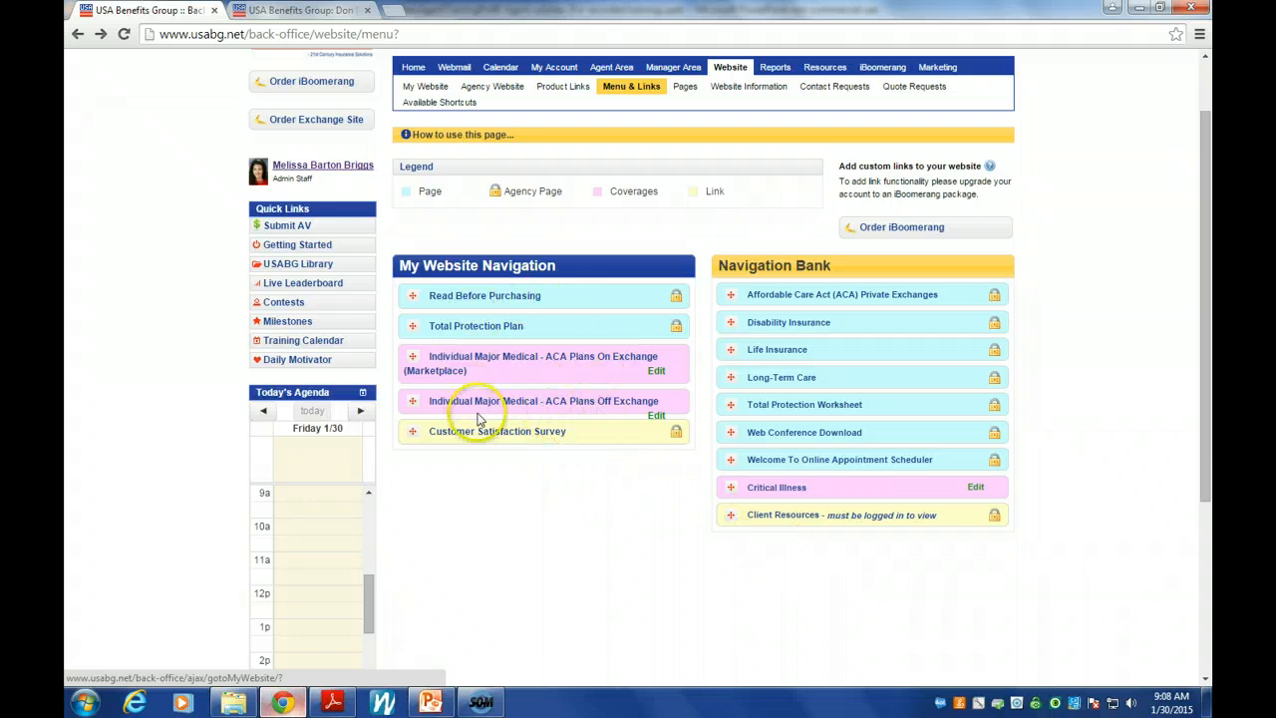
{"action": "left_click", "coordinate": [429, 90]}
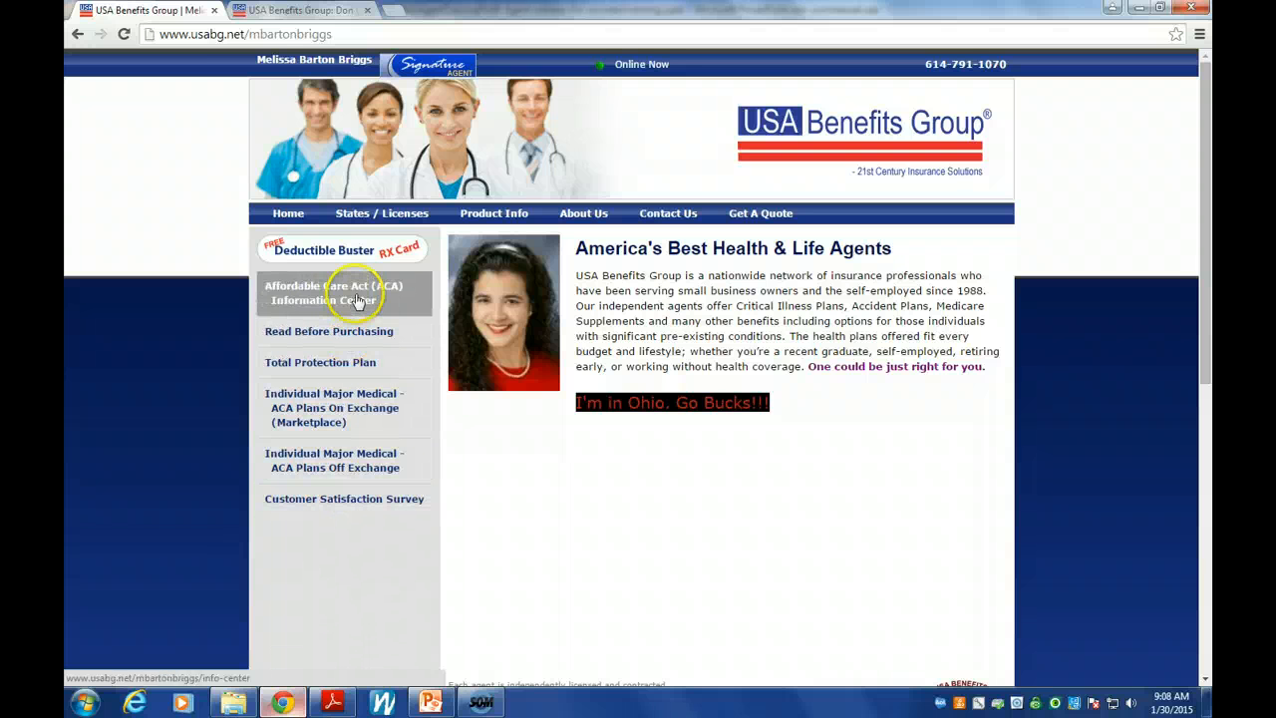
{"action": "left_click", "coordinate": [79, 34]}
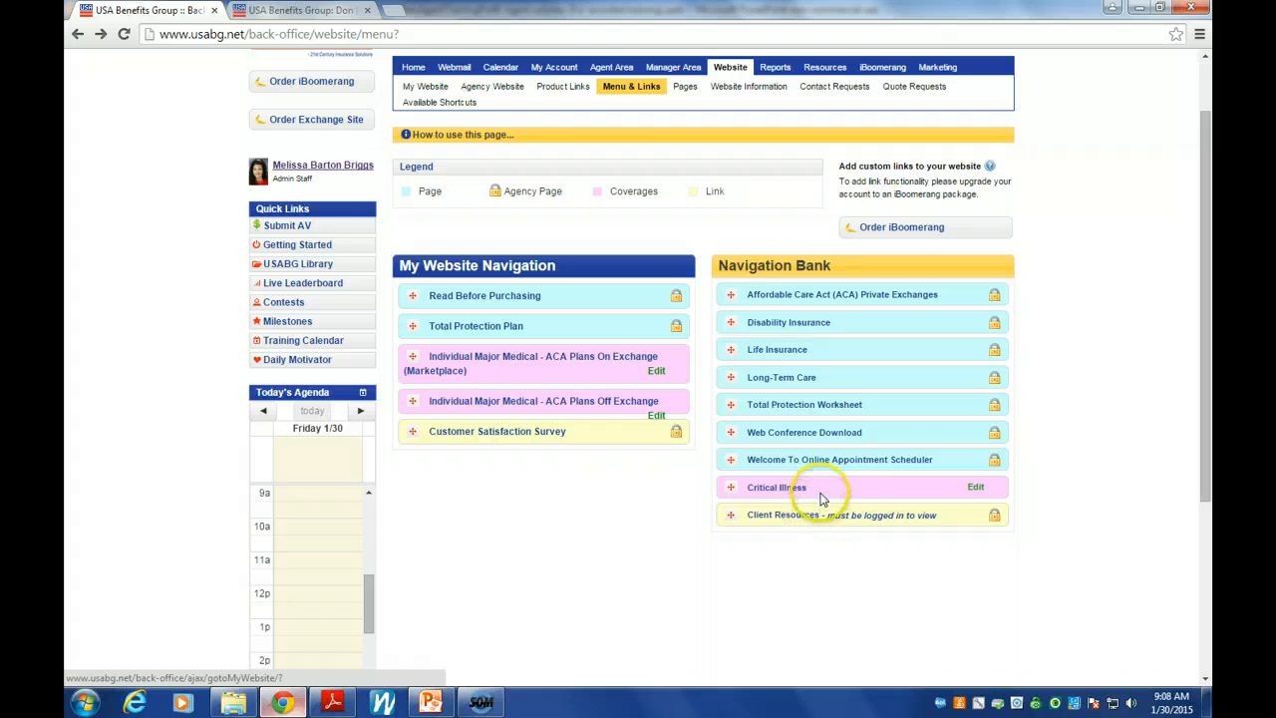
Add National Brokerage to the Life Insurance products displayed on the website and return to the menu and links settings
{"action": "left_click", "coordinate": [558, 90]}
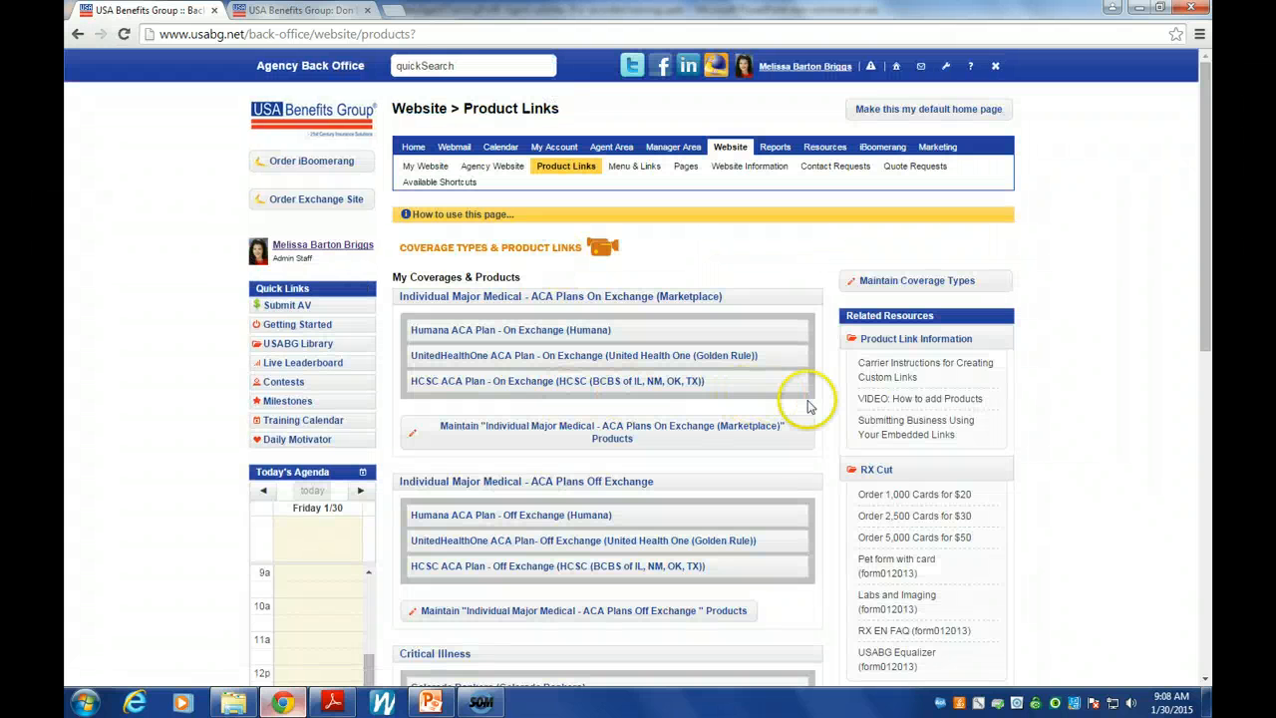
{"action": "scroll", "coordinate": [808, 400], "scroll_direction": "down", "scroll_amount": 5}
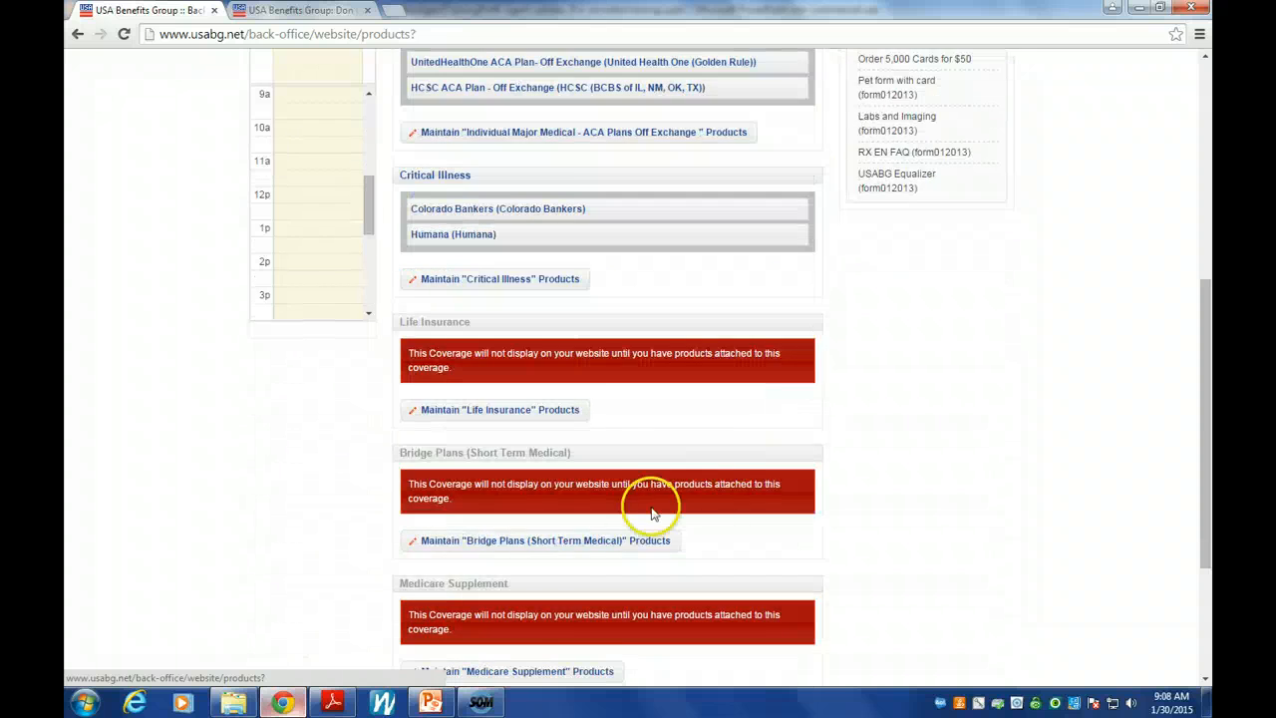
{"action": "scroll", "coordinate": [658, 504], "scroll_direction": "down", "scroll_amount": 2}
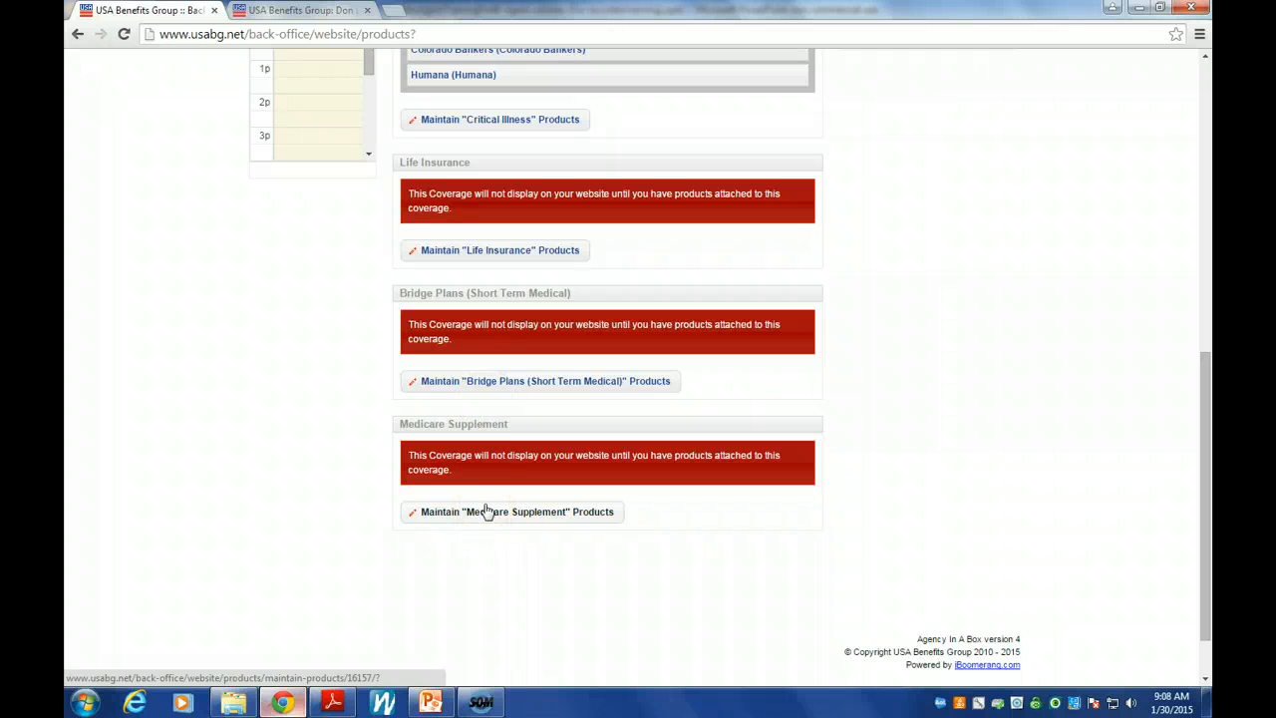
{"action": "left_click", "coordinate": [503, 251]}
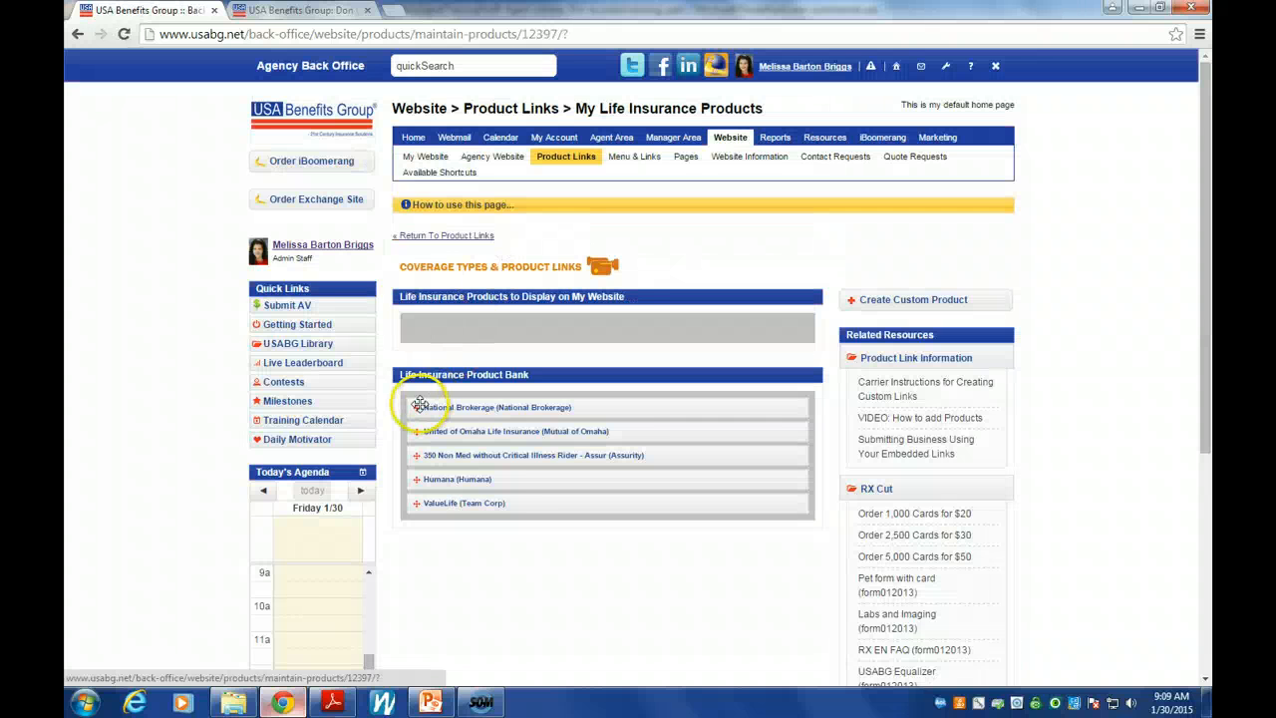
{"action": "left_click_drag", "start_coordinate": [420, 404], "coordinate": [421, 329]}
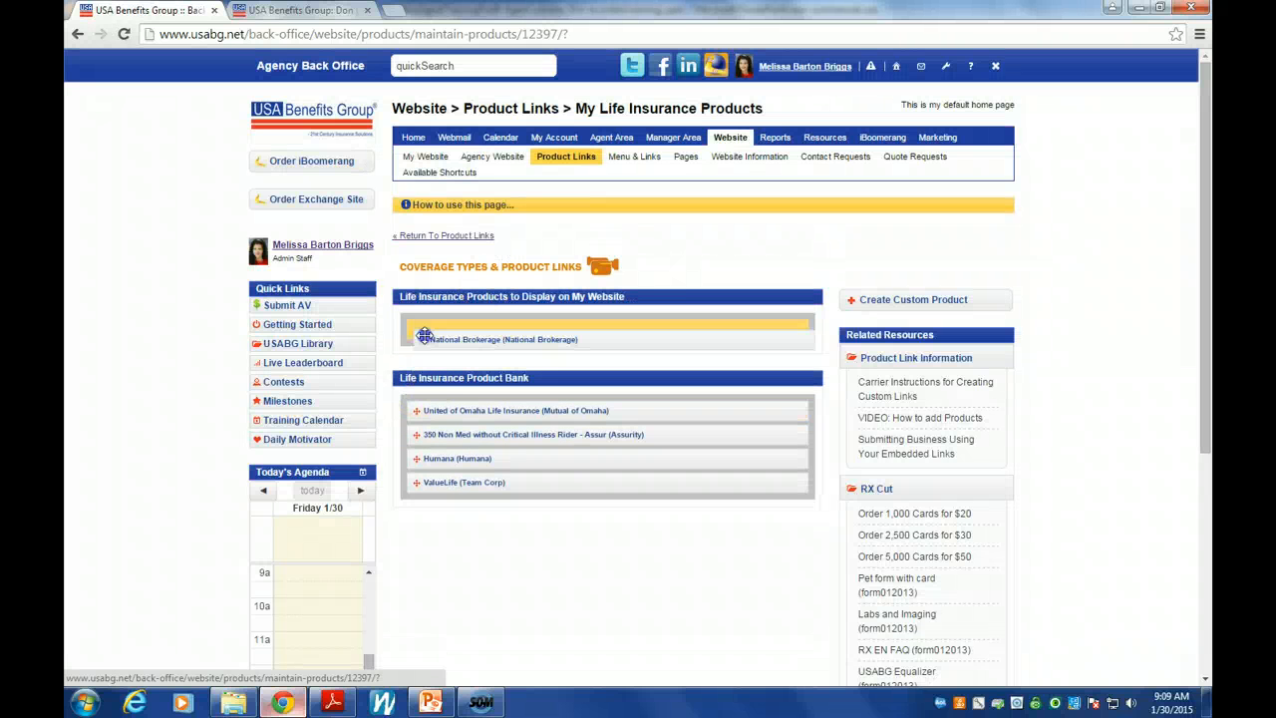
{"action": "left_click", "coordinate": [424, 237]}
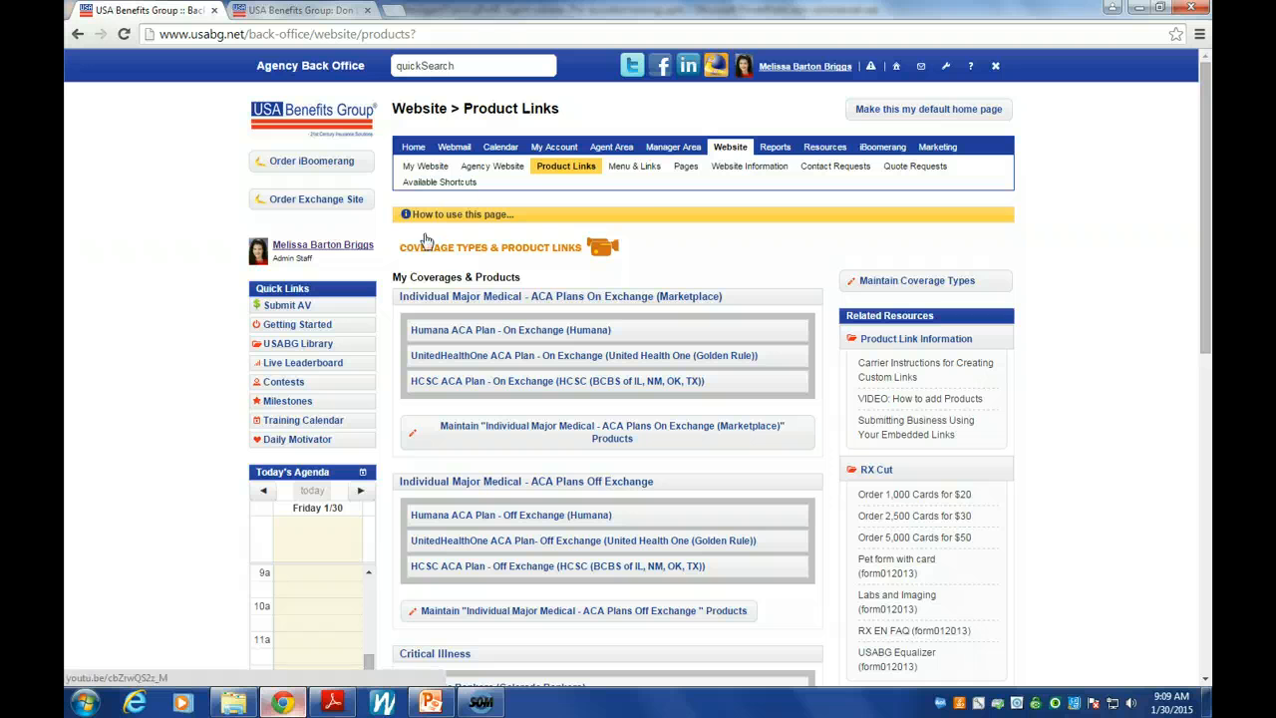
{"action": "left_click", "coordinate": [636, 168]}
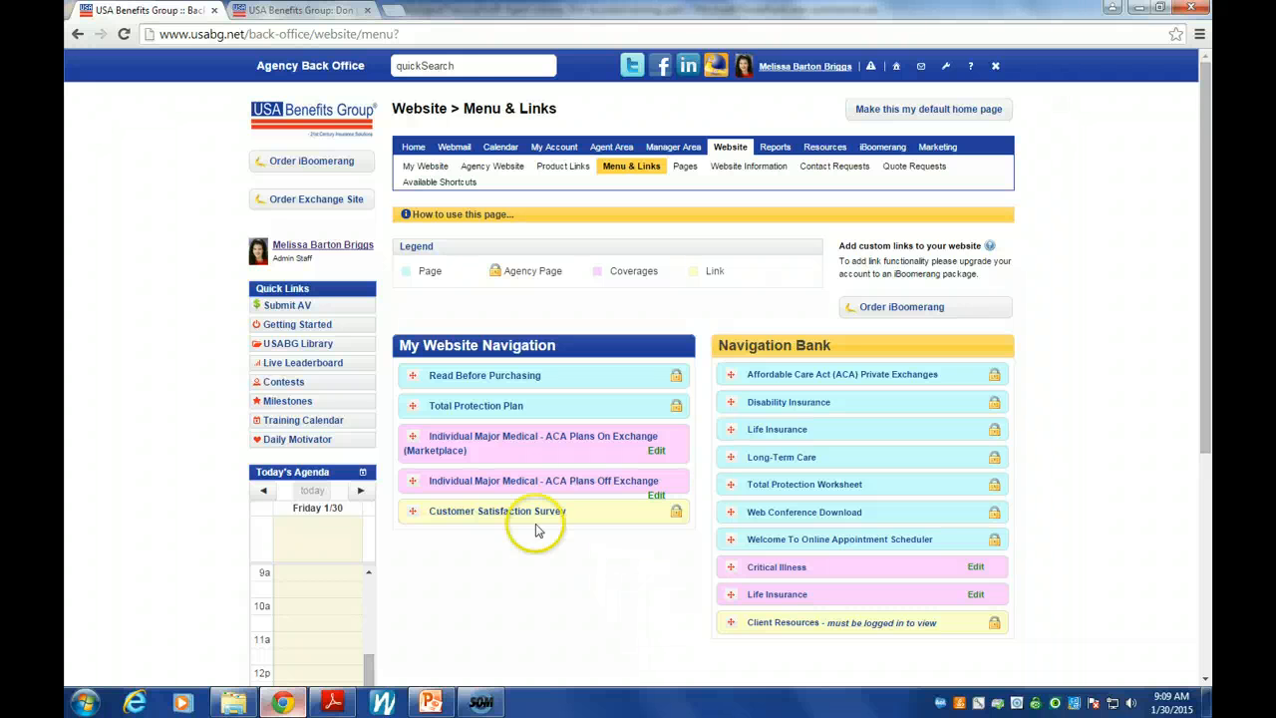
View the Individual Major Medical Off Exchange product page on the other agent's website as an example
{"action": "left_click", "coordinate": [312, 10]}
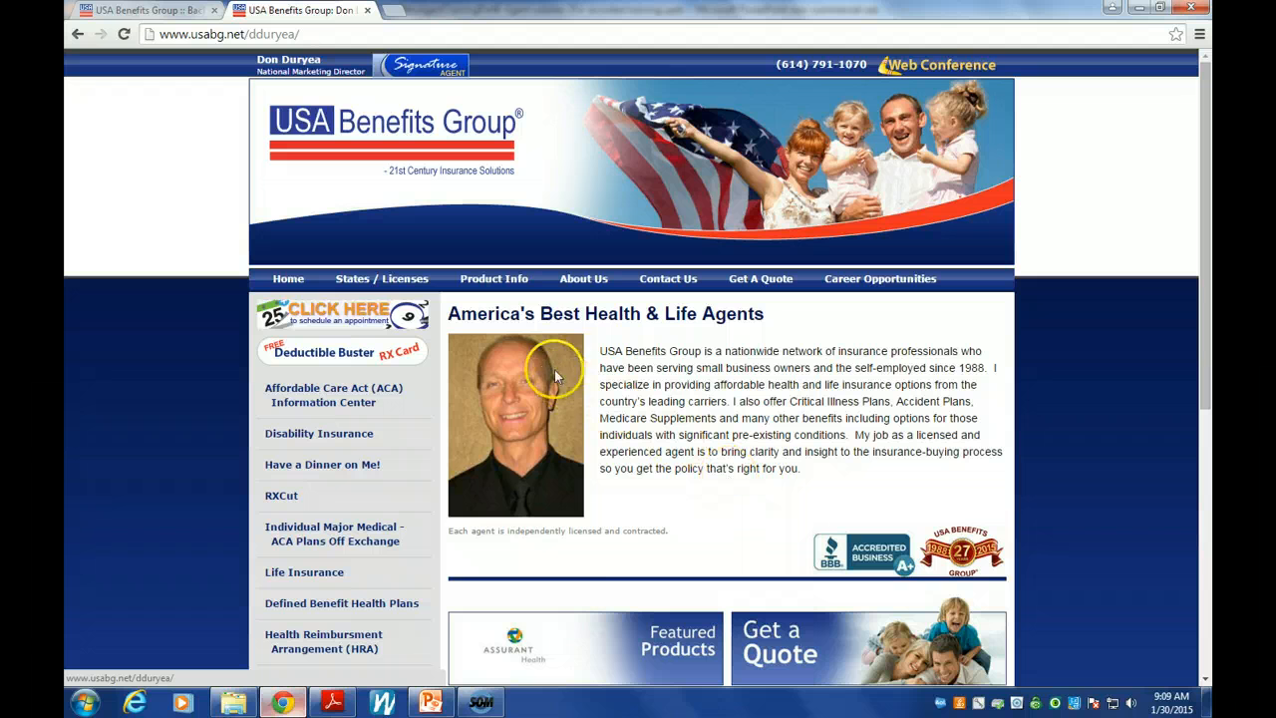
{"action": "mouse_move", "coordinate": [504, 278]}
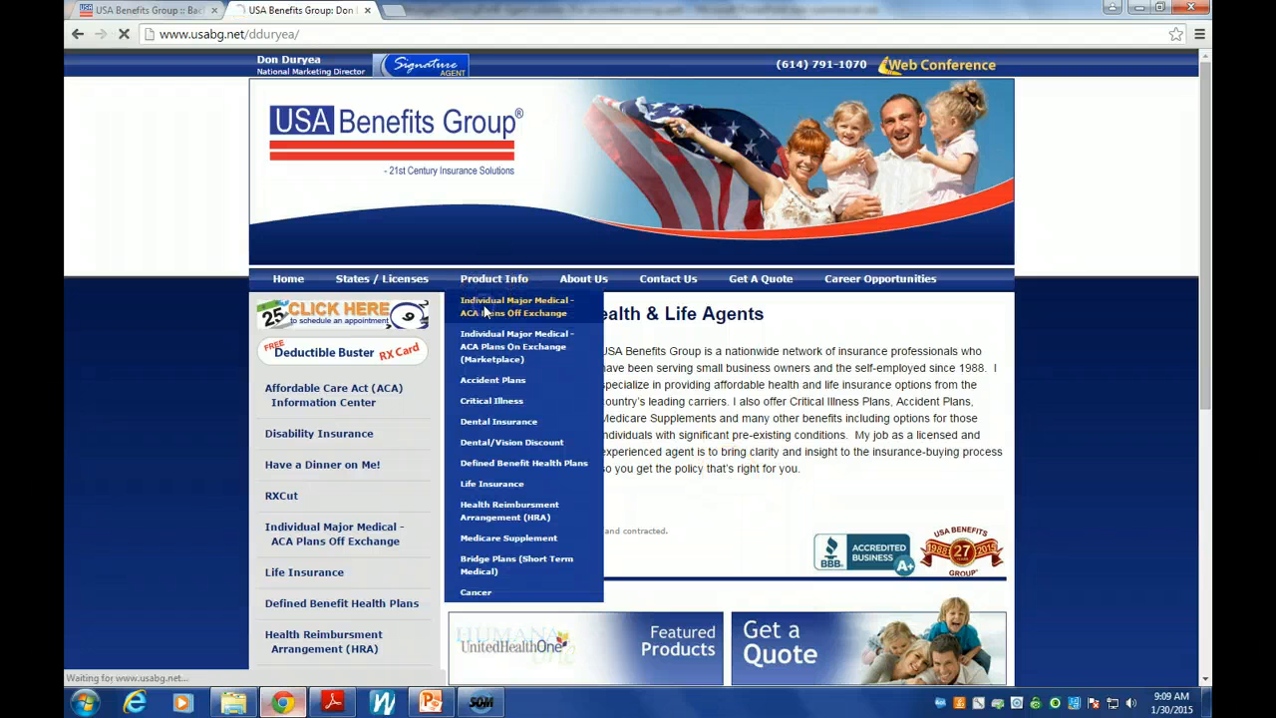
{"action": "left_click", "coordinate": [485, 311]}
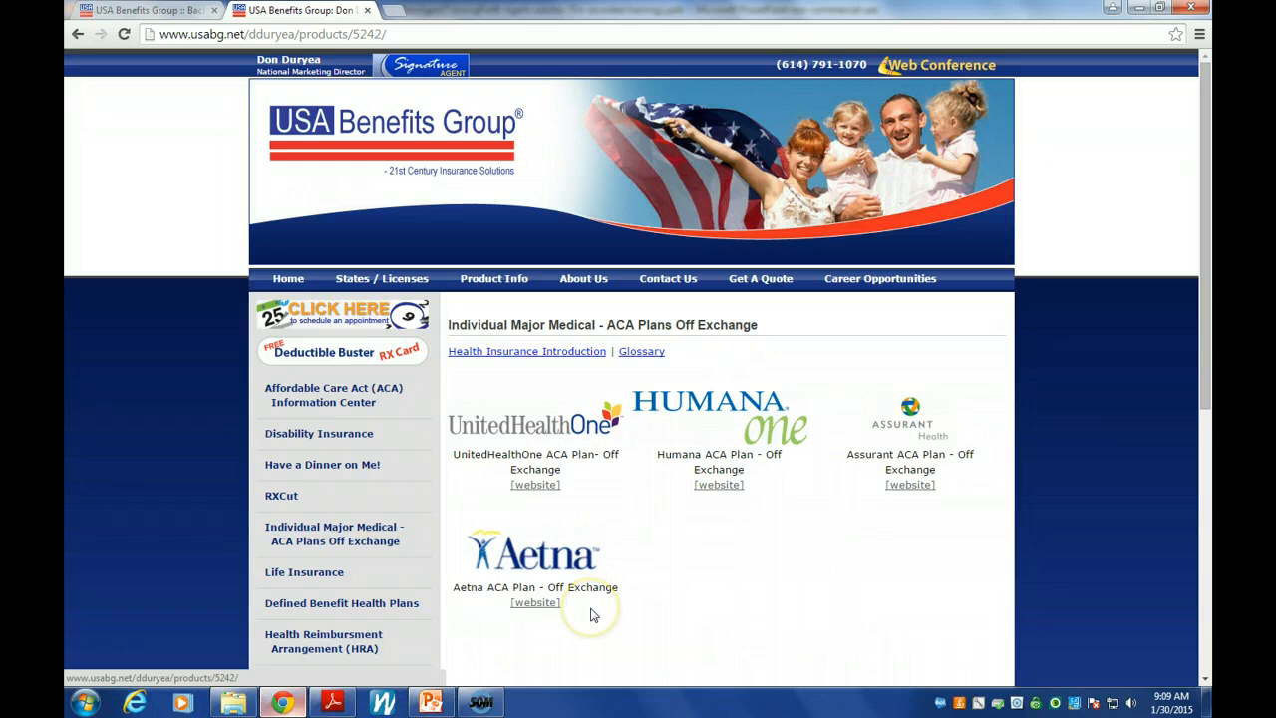
Examine the agent's custom UnitedHealthOne and Humana ACA Off Exchange websites through the product links on the example site
{"action": "left_click", "coordinate": [526, 493]}
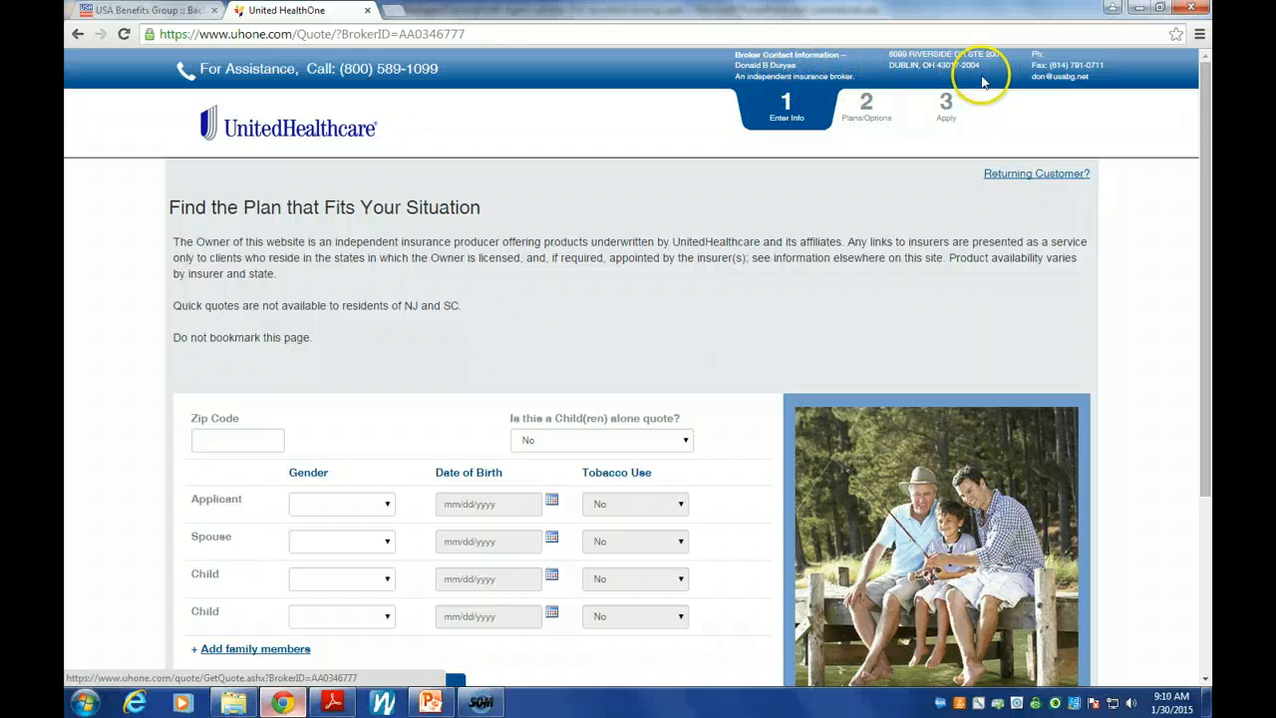
{"action": "left_click", "coordinate": [76, 34]}
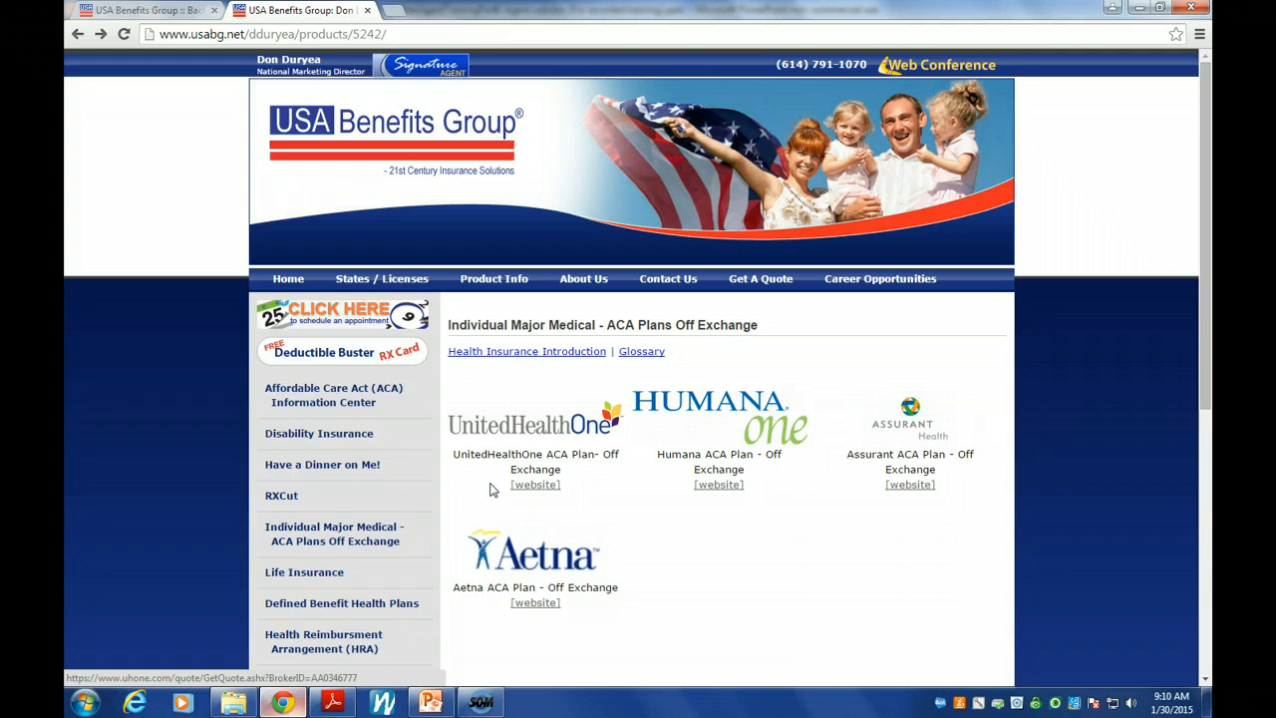
{"action": "left_click", "coordinate": [555, 485]}
{"action": "left_click", "coordinate": [719, 489]}
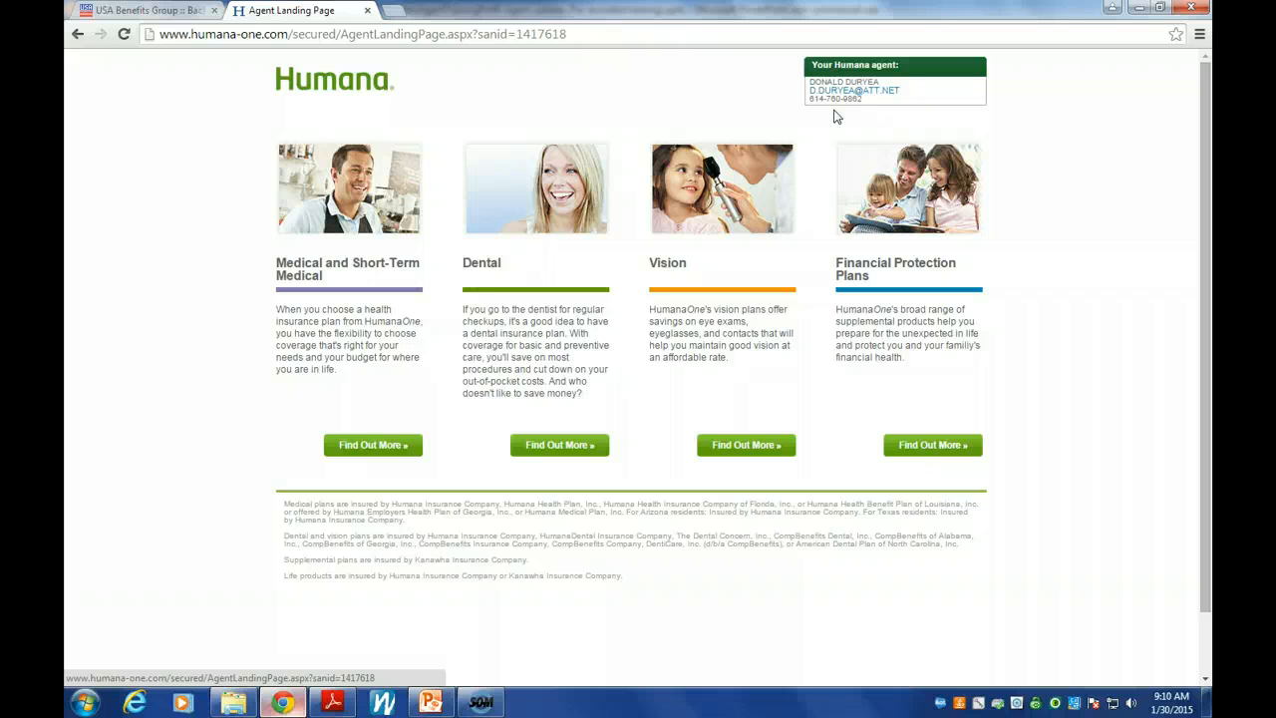
{"action": "left_click", "coordinate": [780, 102]}
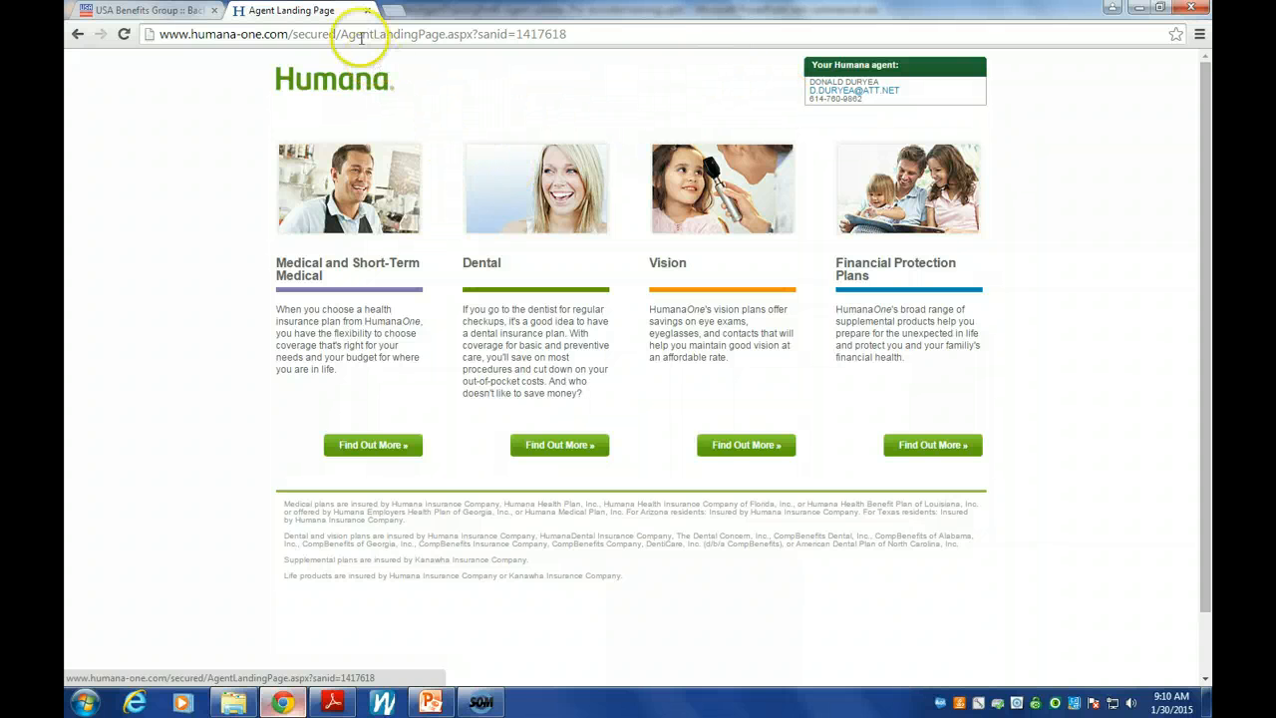
Download Carrier Instructions for Creating Custom Links from the back office's product link resources and examine the Assurant and Humana instructions
{"action": "left_click", "coordinate": [154, 10]}
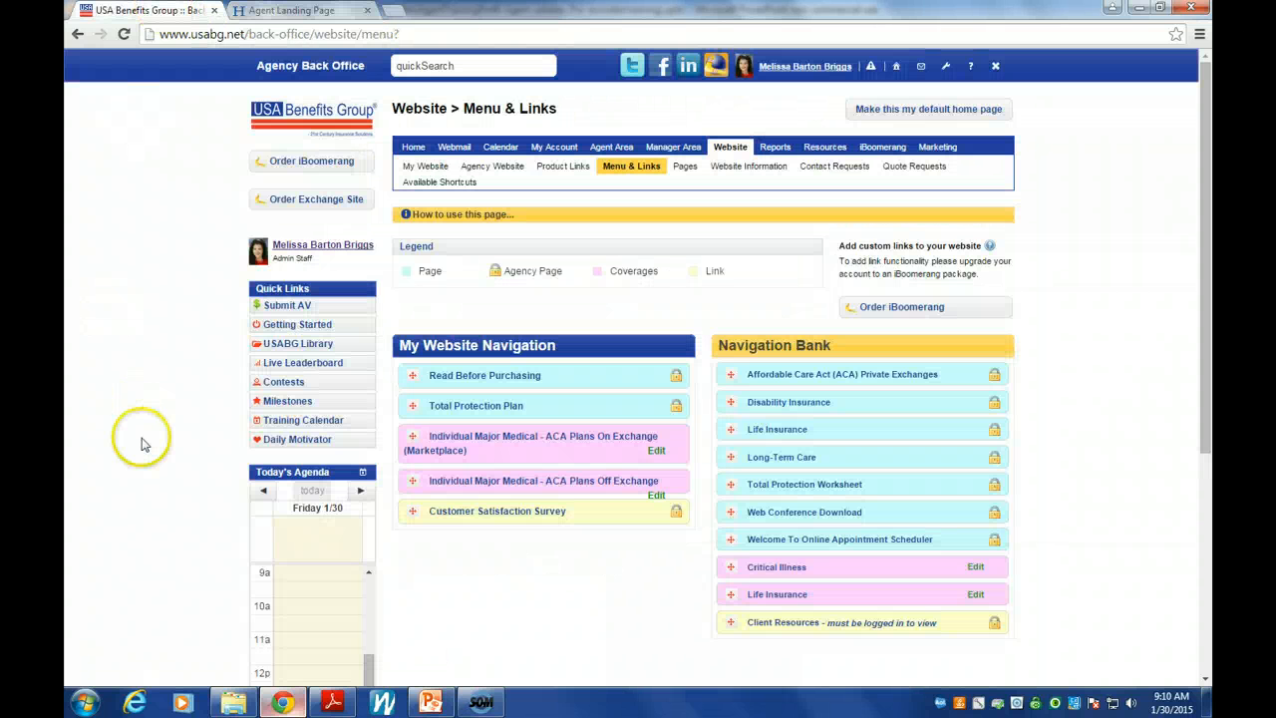
{"action": "left_click", "coordinate": [565, 166]}
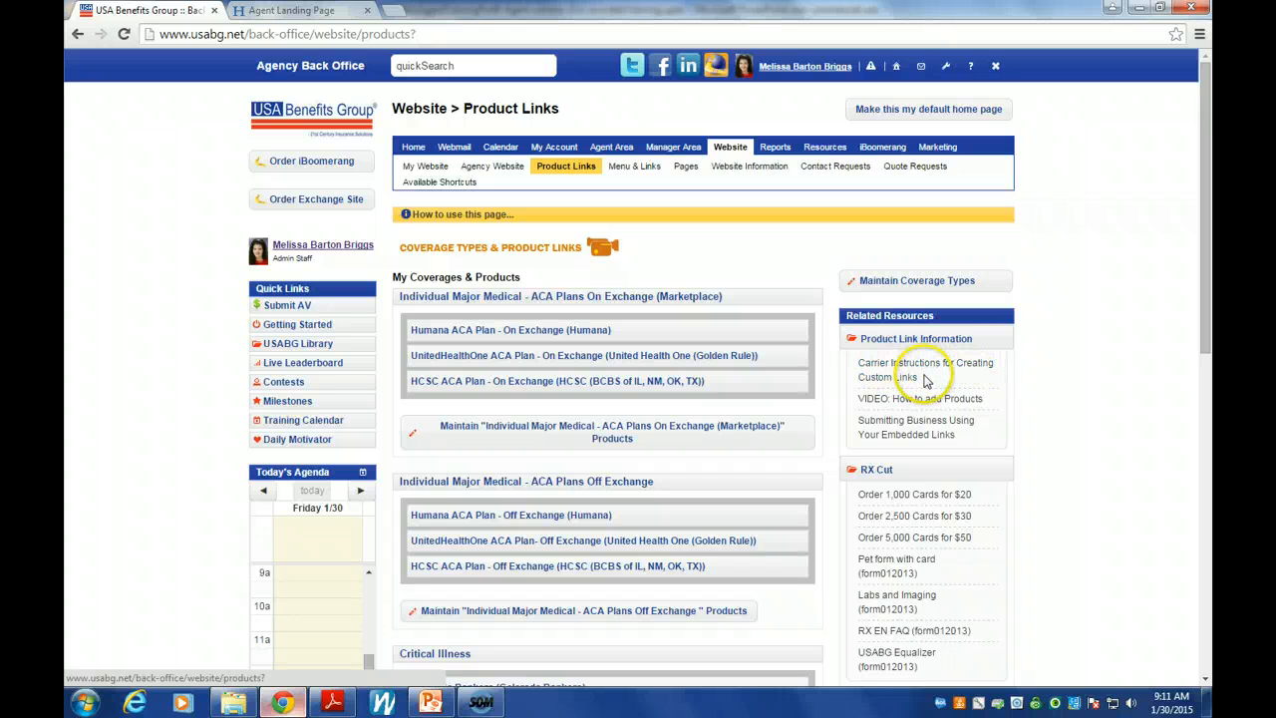
{"action": "left_click", "coordinate": [900, 378]}
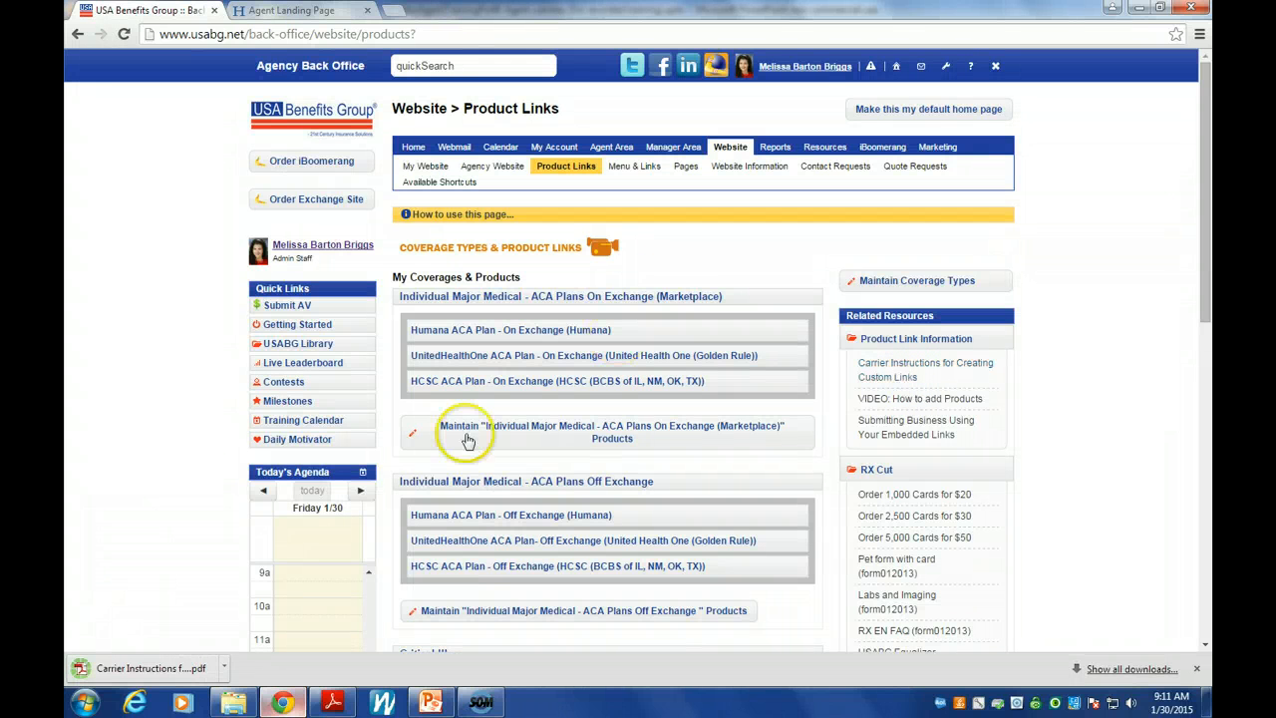
{"action": "left_click", "coordinate": [140, 676]}
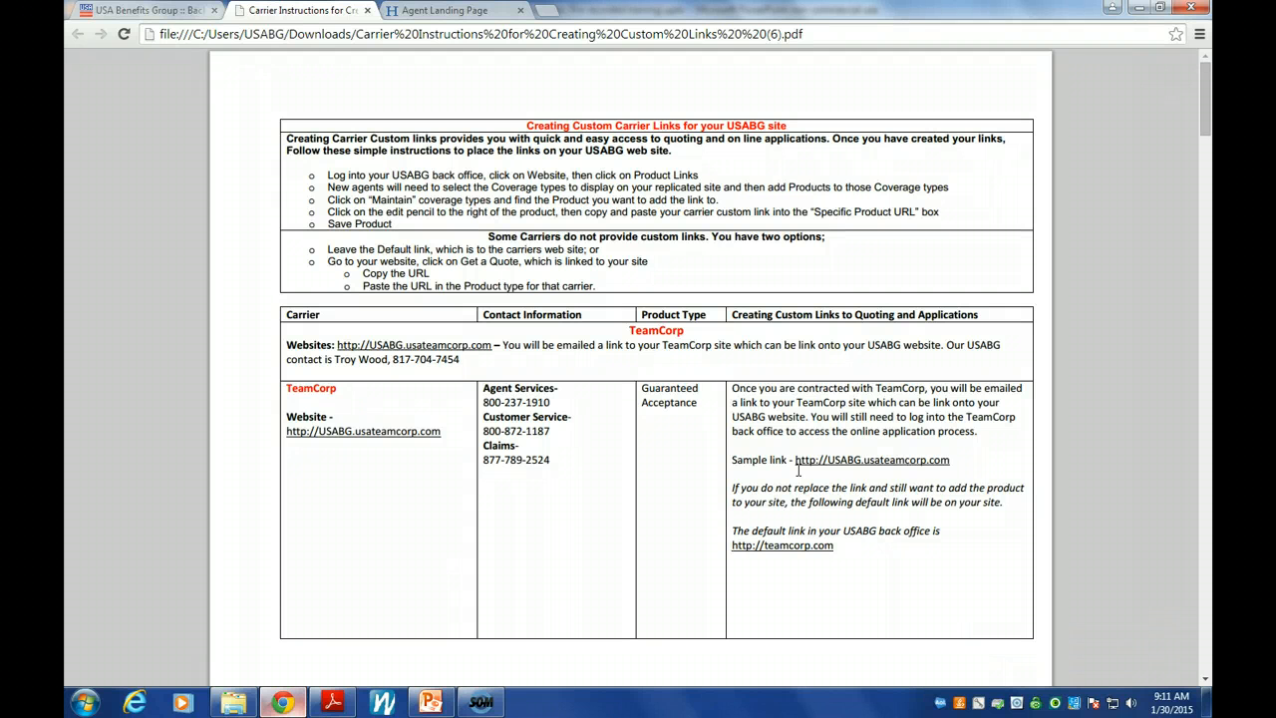
{"action": "scroll", "coordinate": [797, 469], "scroll_direction": "down", "scroll_amount": 3}
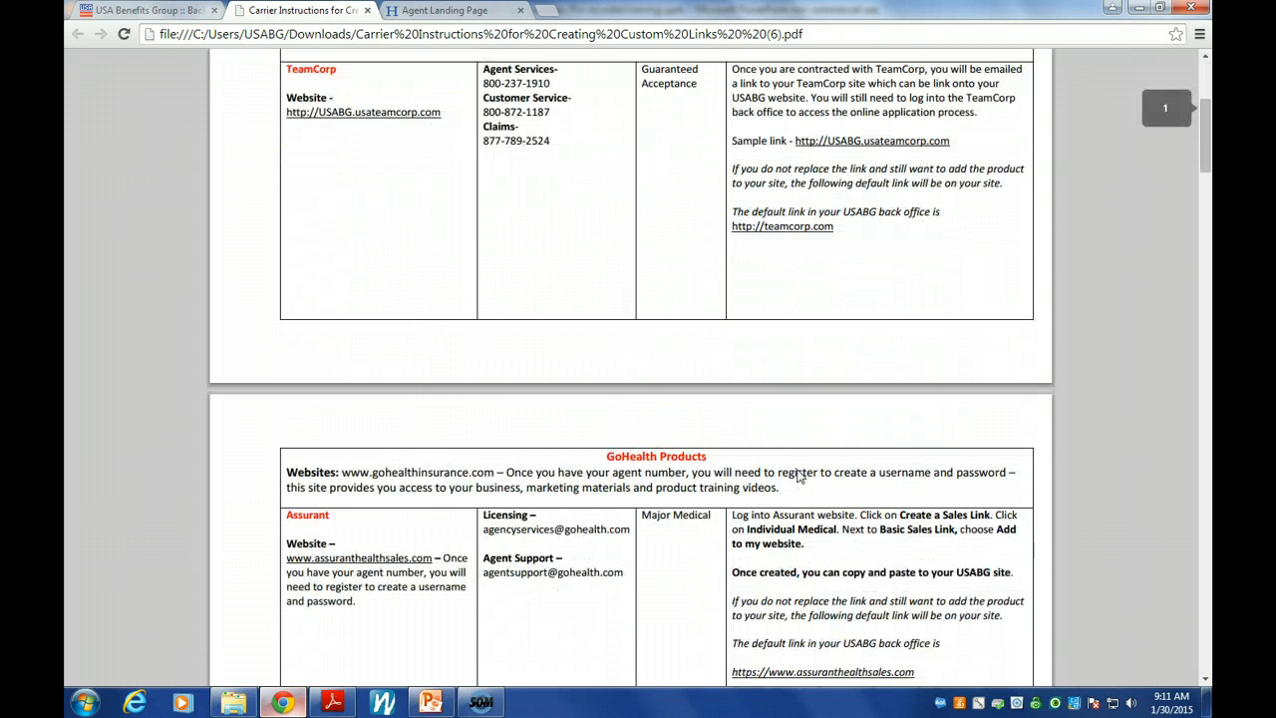
{"action": "scroll", "coordinate": [797, 476], "scroll_direction": "down", "scroll_amount": 2}
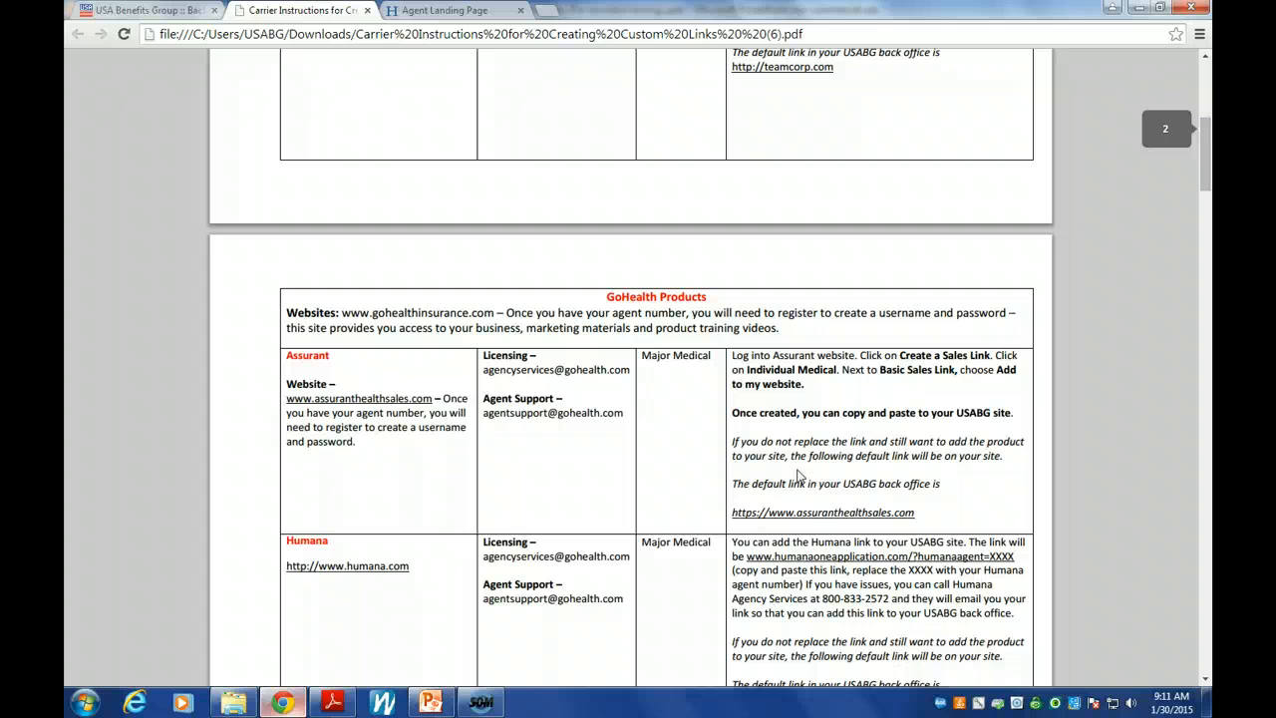